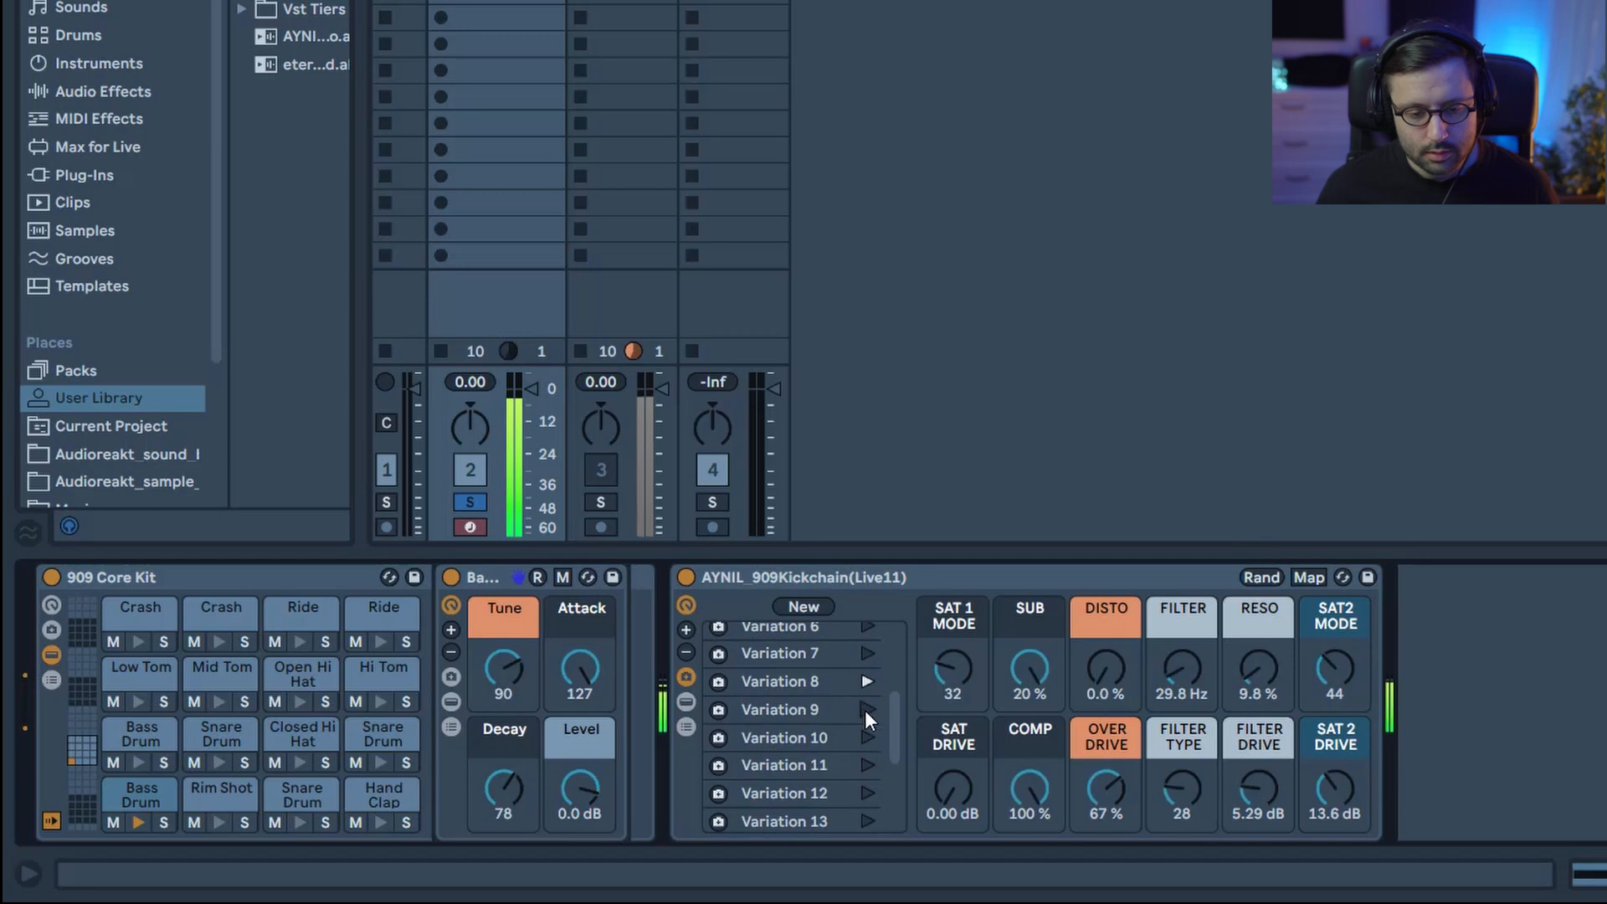
Audition the 909Kickchain rack's macro variations from Variation 10 through Variation 17.
left_click(866, 738)
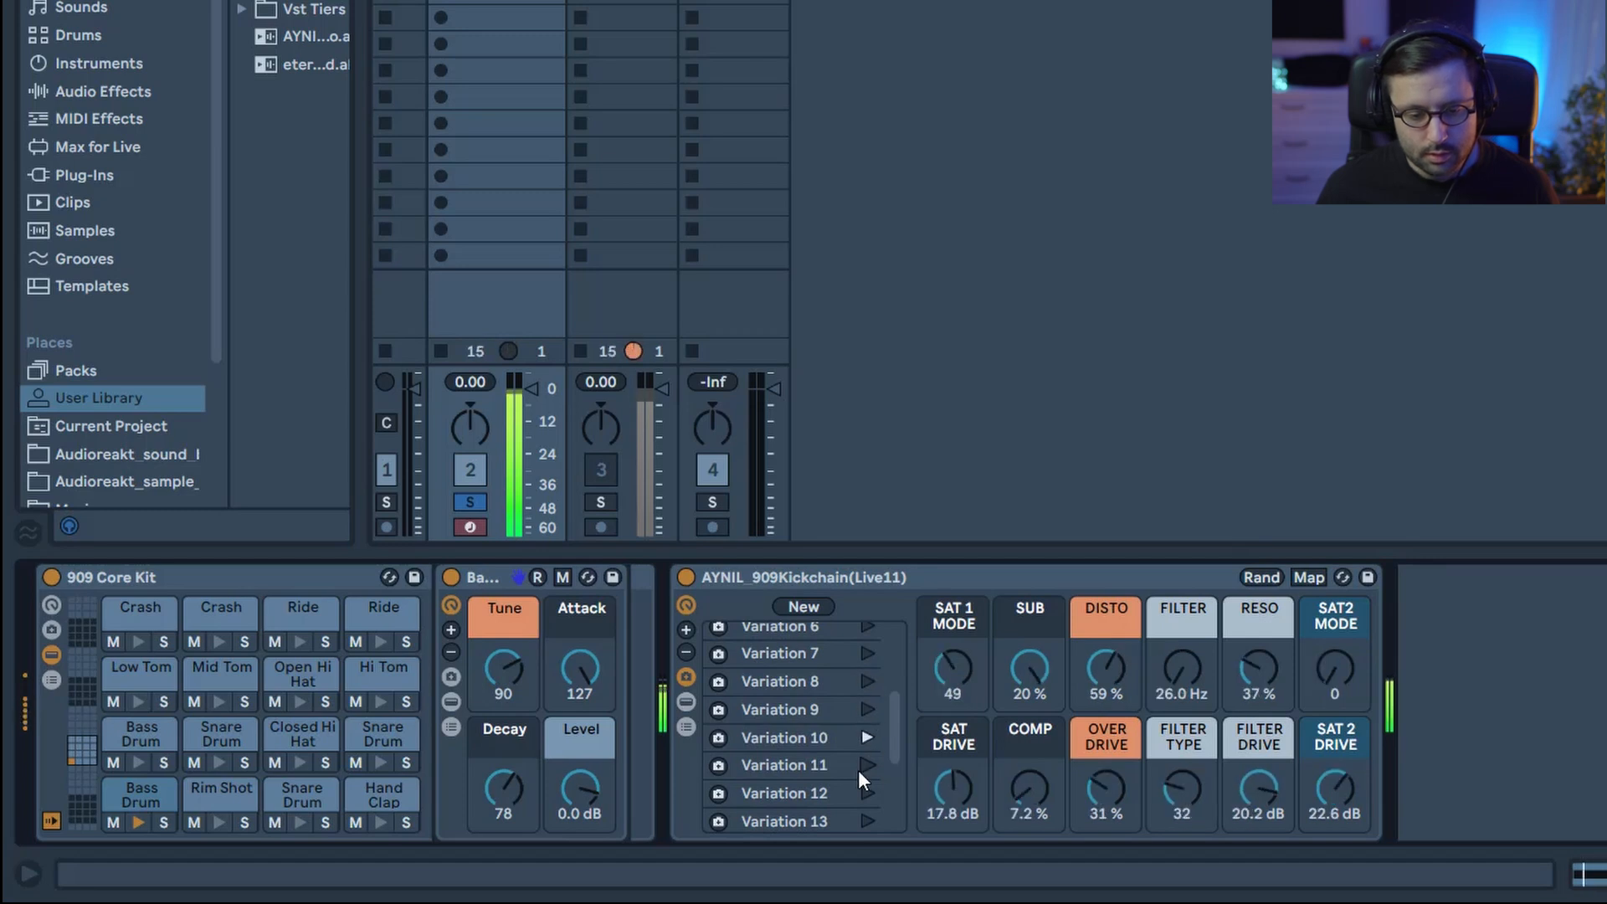
left_click(864, 767)
scroll(871, 748, "down", 3)
left_click(866, 680)
left_click(867, 706)
left_click(864, 733)
left_click(862, 763)
scroll(867, 770, "down", 1)
left_click(867, 730)
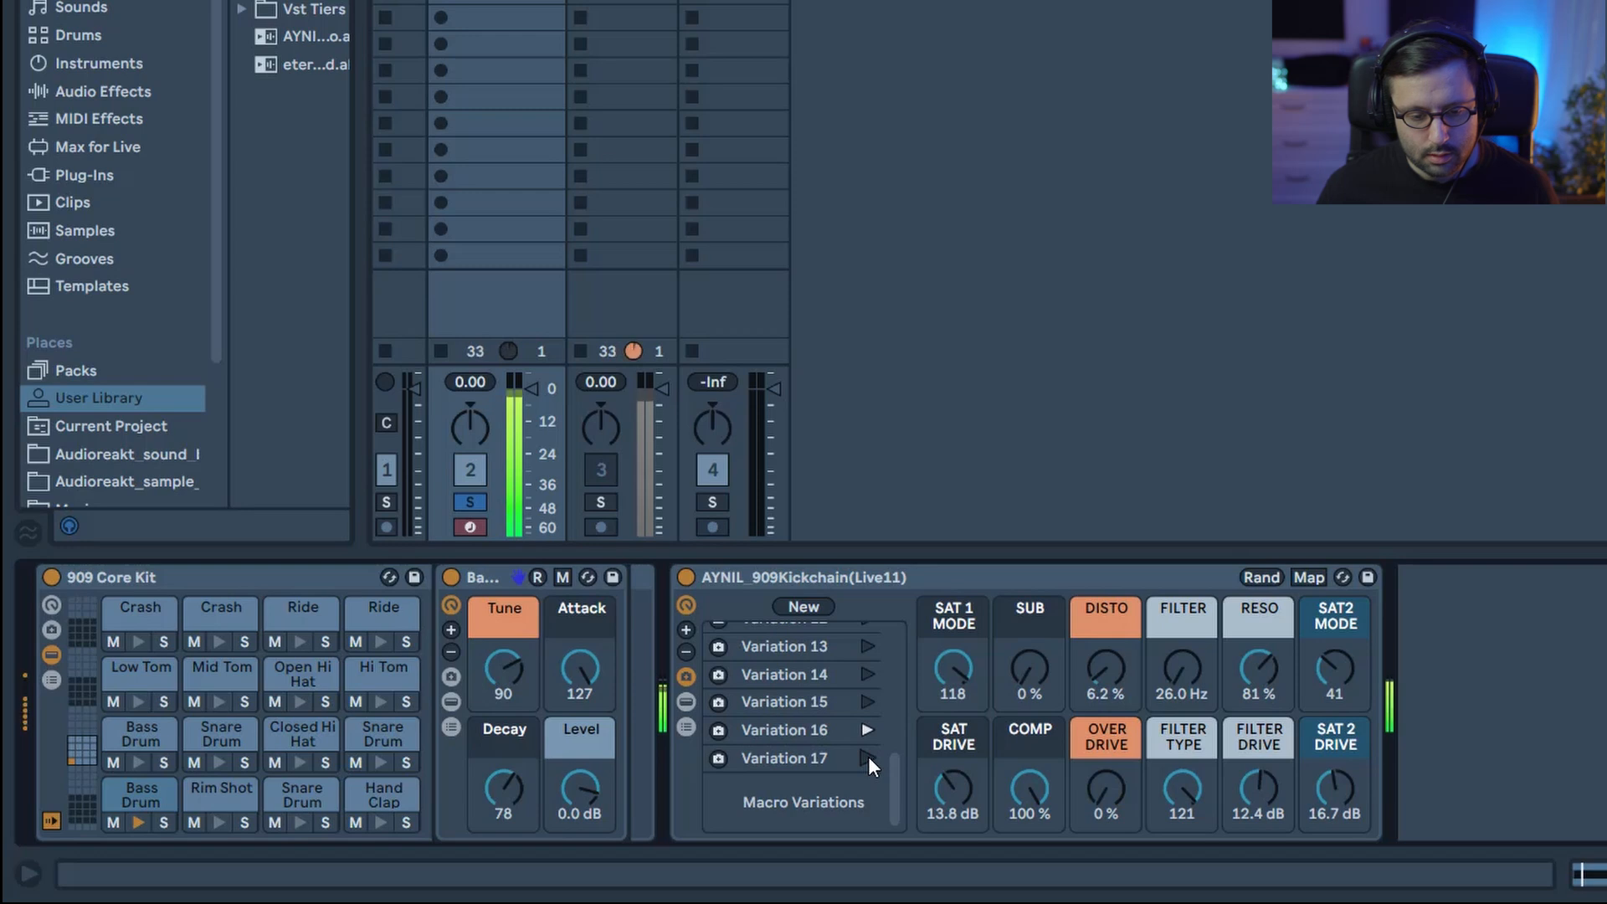
left_click(868, 756)
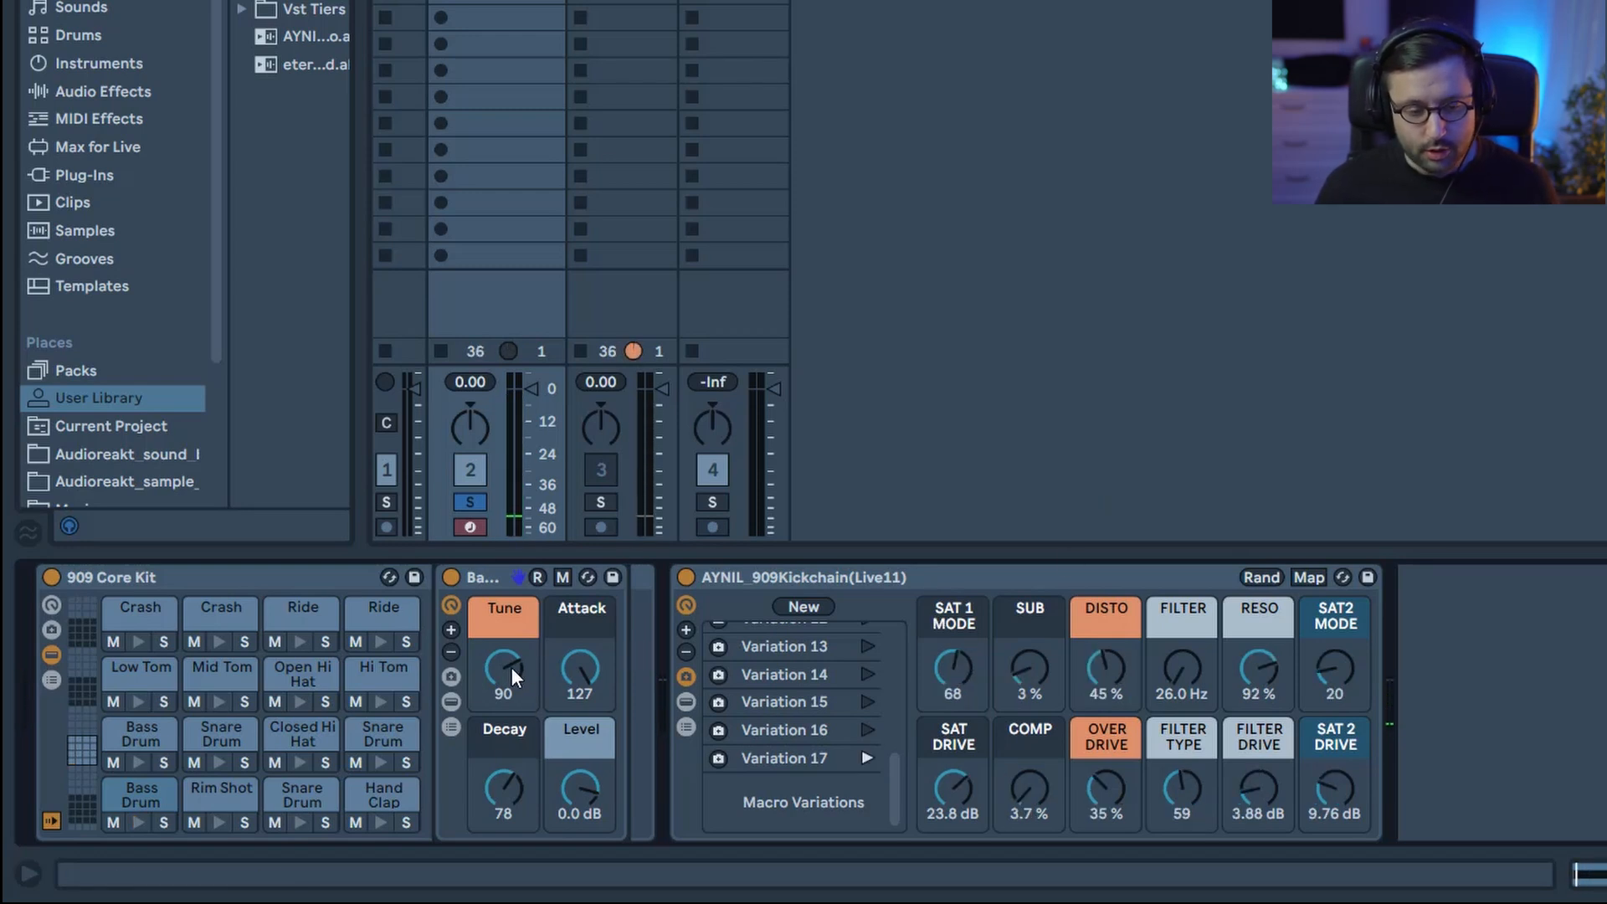
Recall the Default variation, set the bass drum's Tune to 127 and Decay to 104, and audition Variation 2 against Default.
scroll(825, 720, "up", 10)
left_click(868, 636)
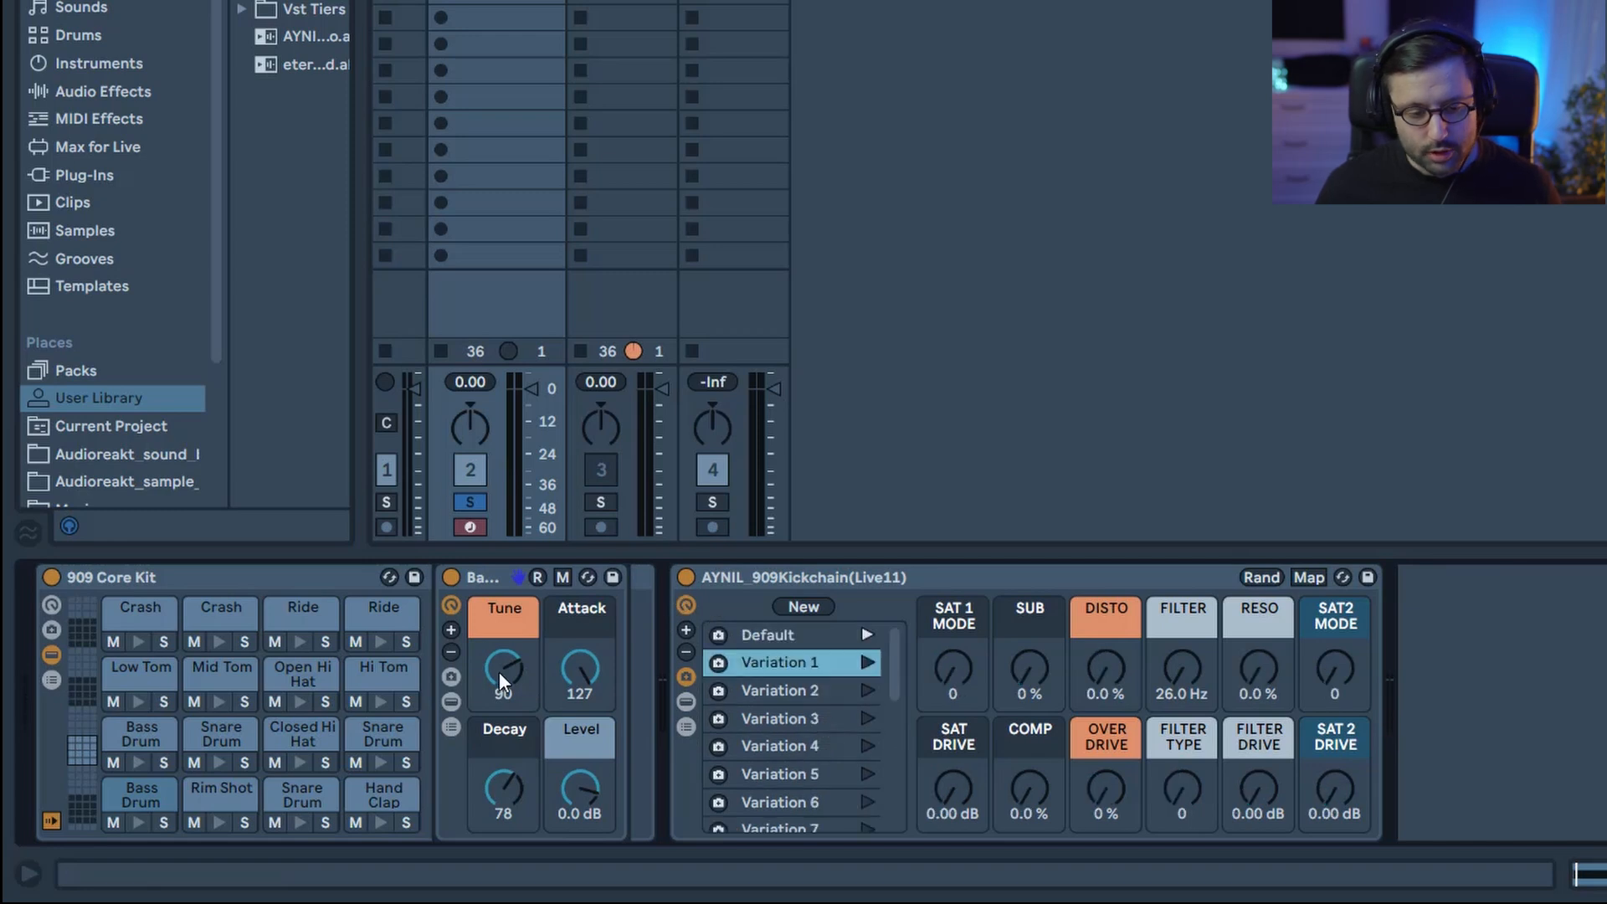
left_click_drag(509, 671, 509, 623)
left_click_drag(512, 774, 512, 750)
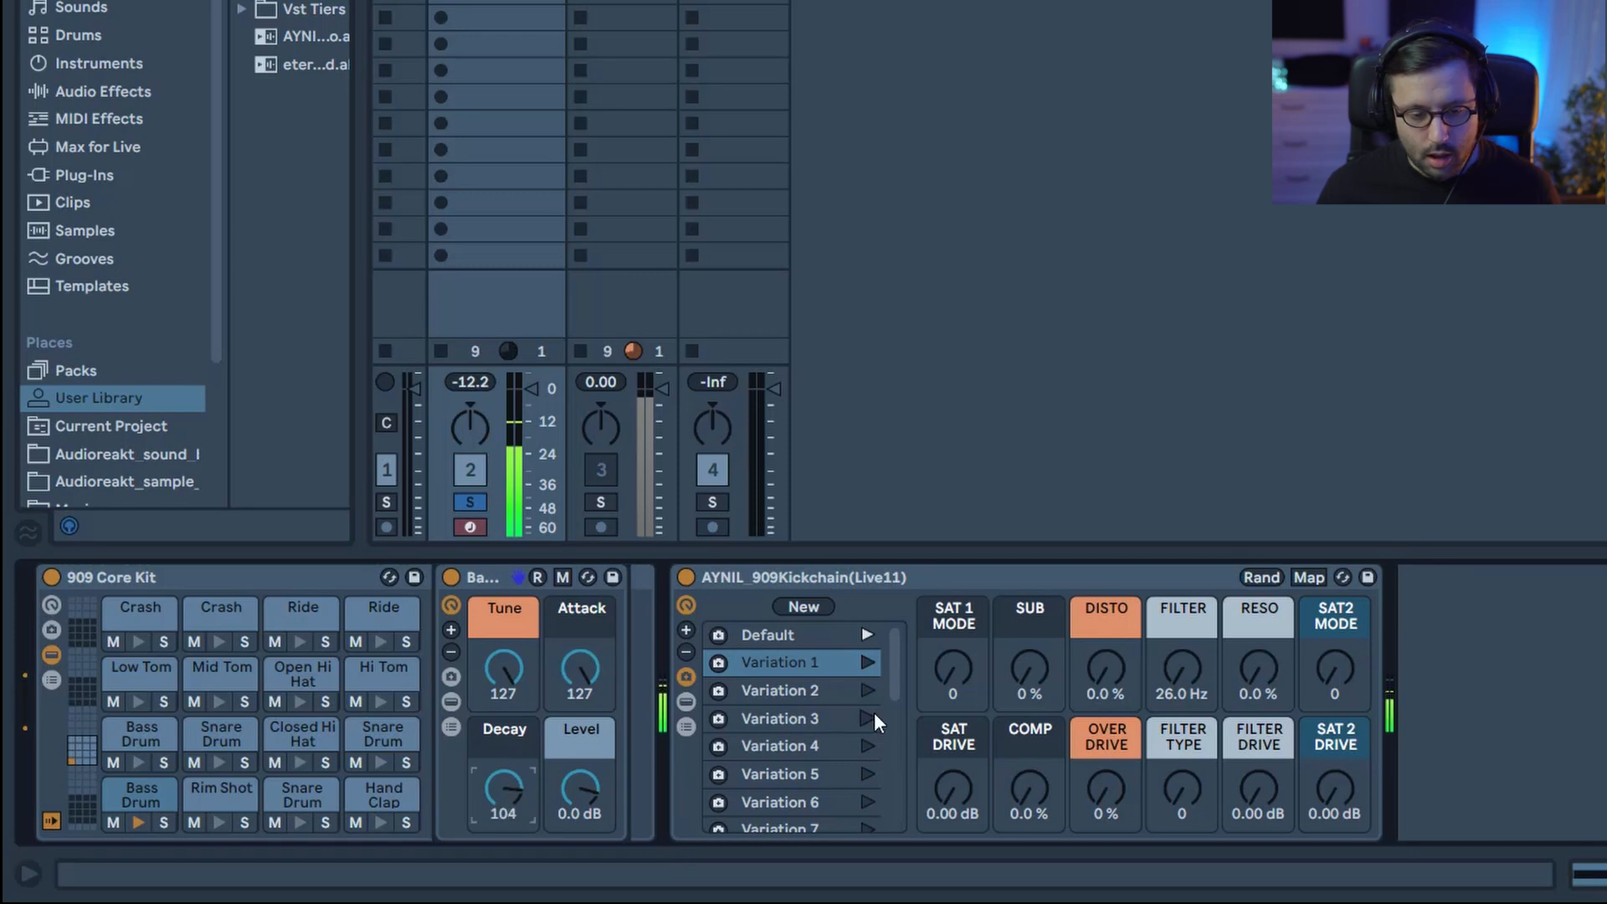
left_click(863, 689)
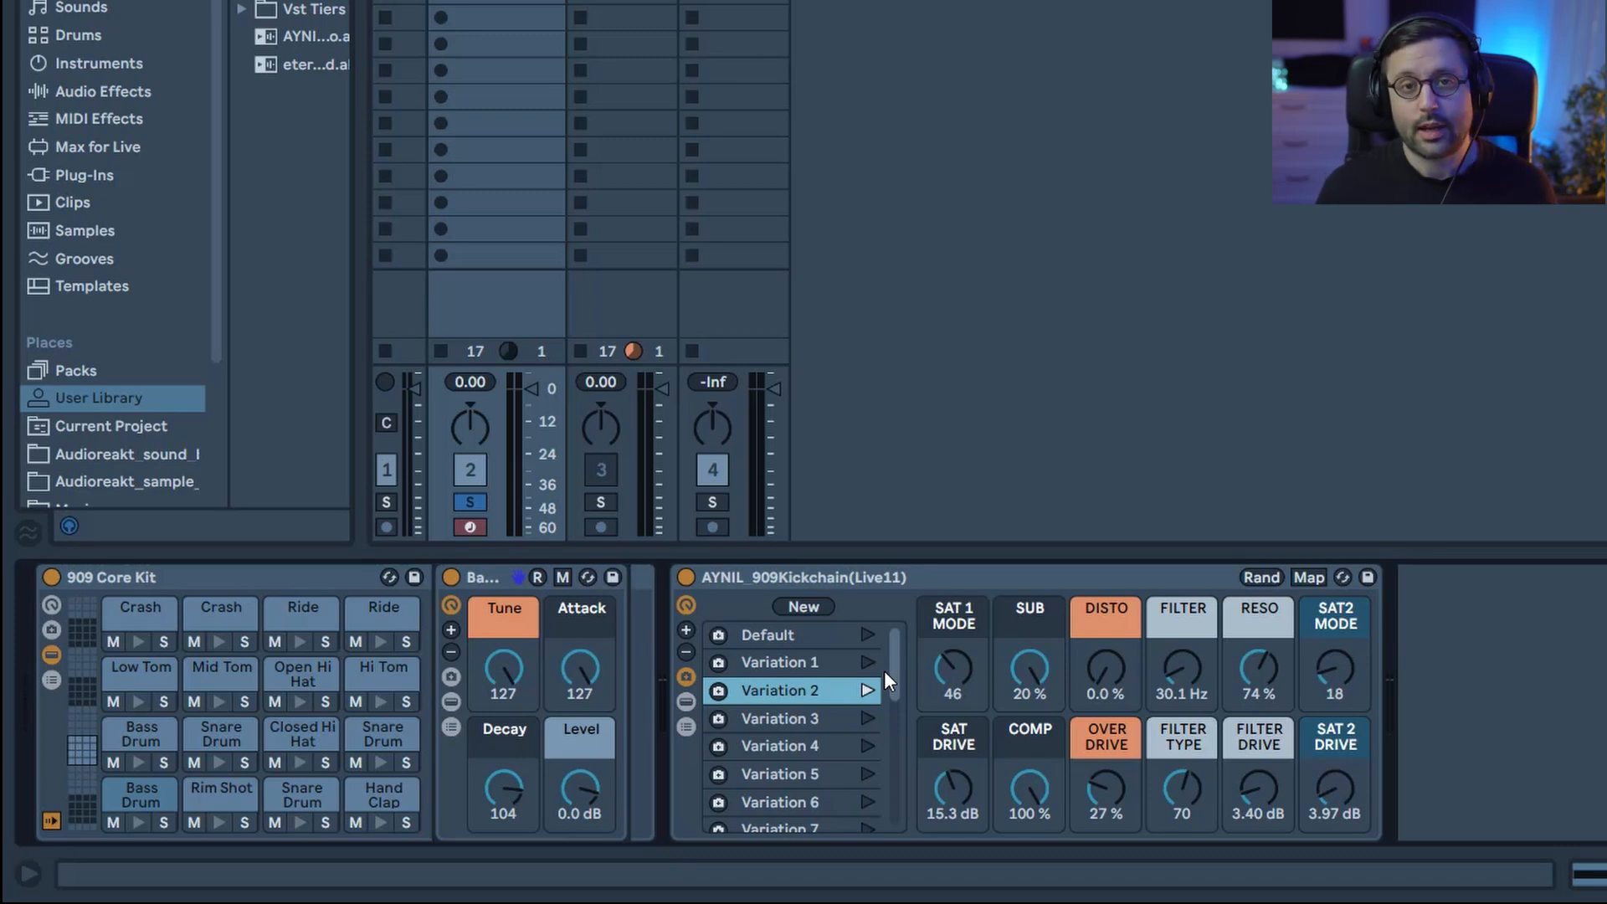
left_click(871, 630)
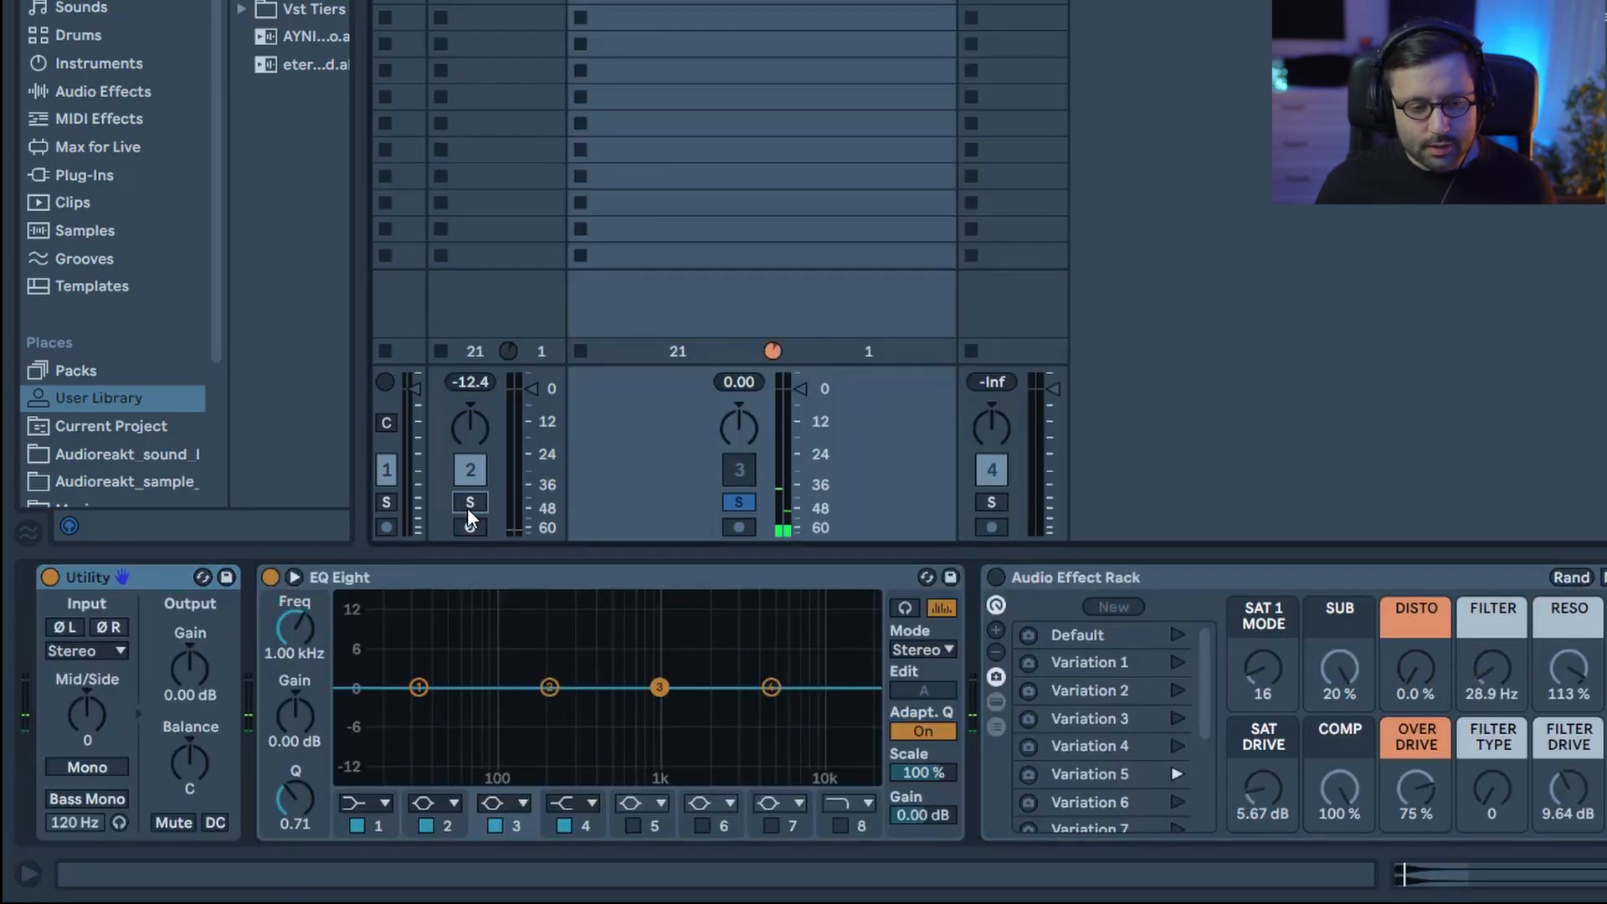
Solo and arm the 909 Core Kit track and select the kick rack's Default variation.
left_click(470, 503)
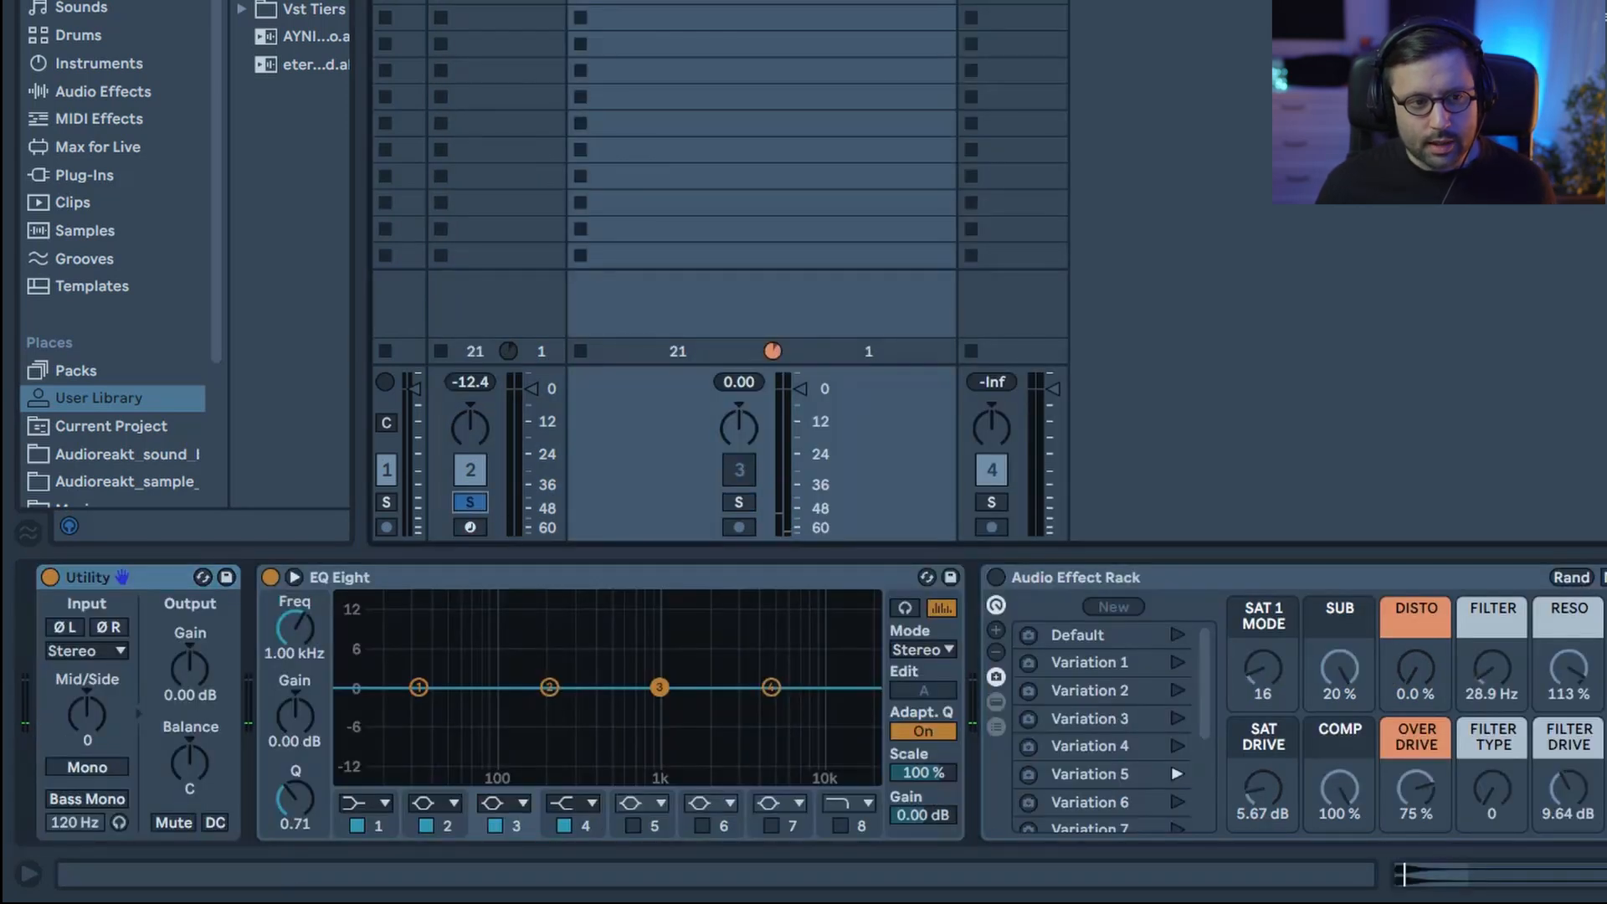
left_click(469, 527)
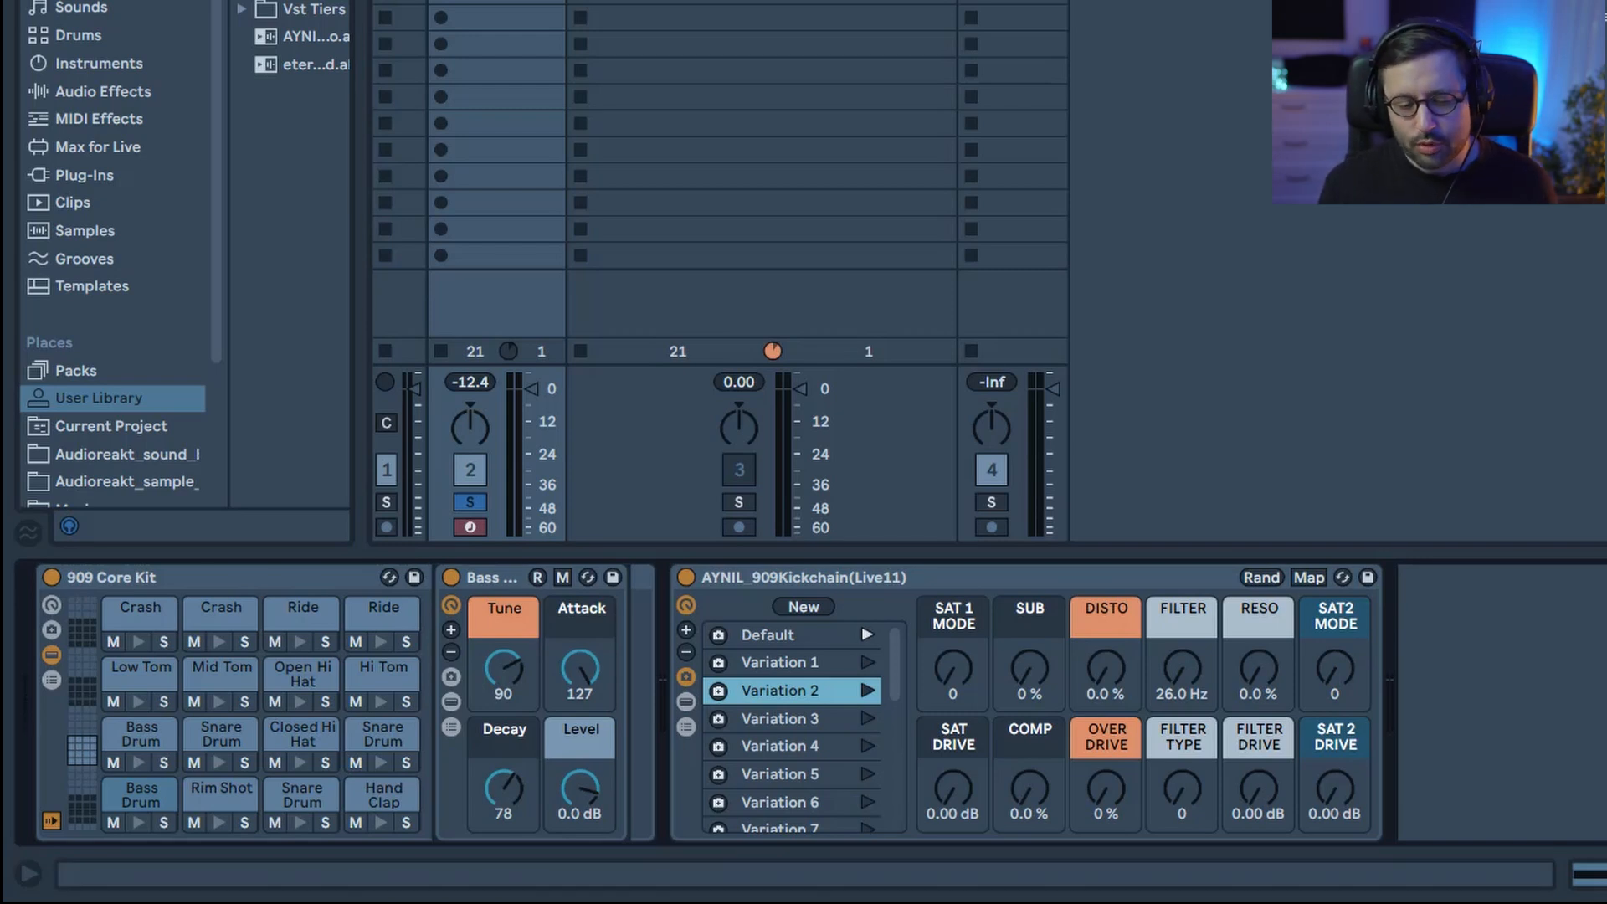
left_click(787, 635)
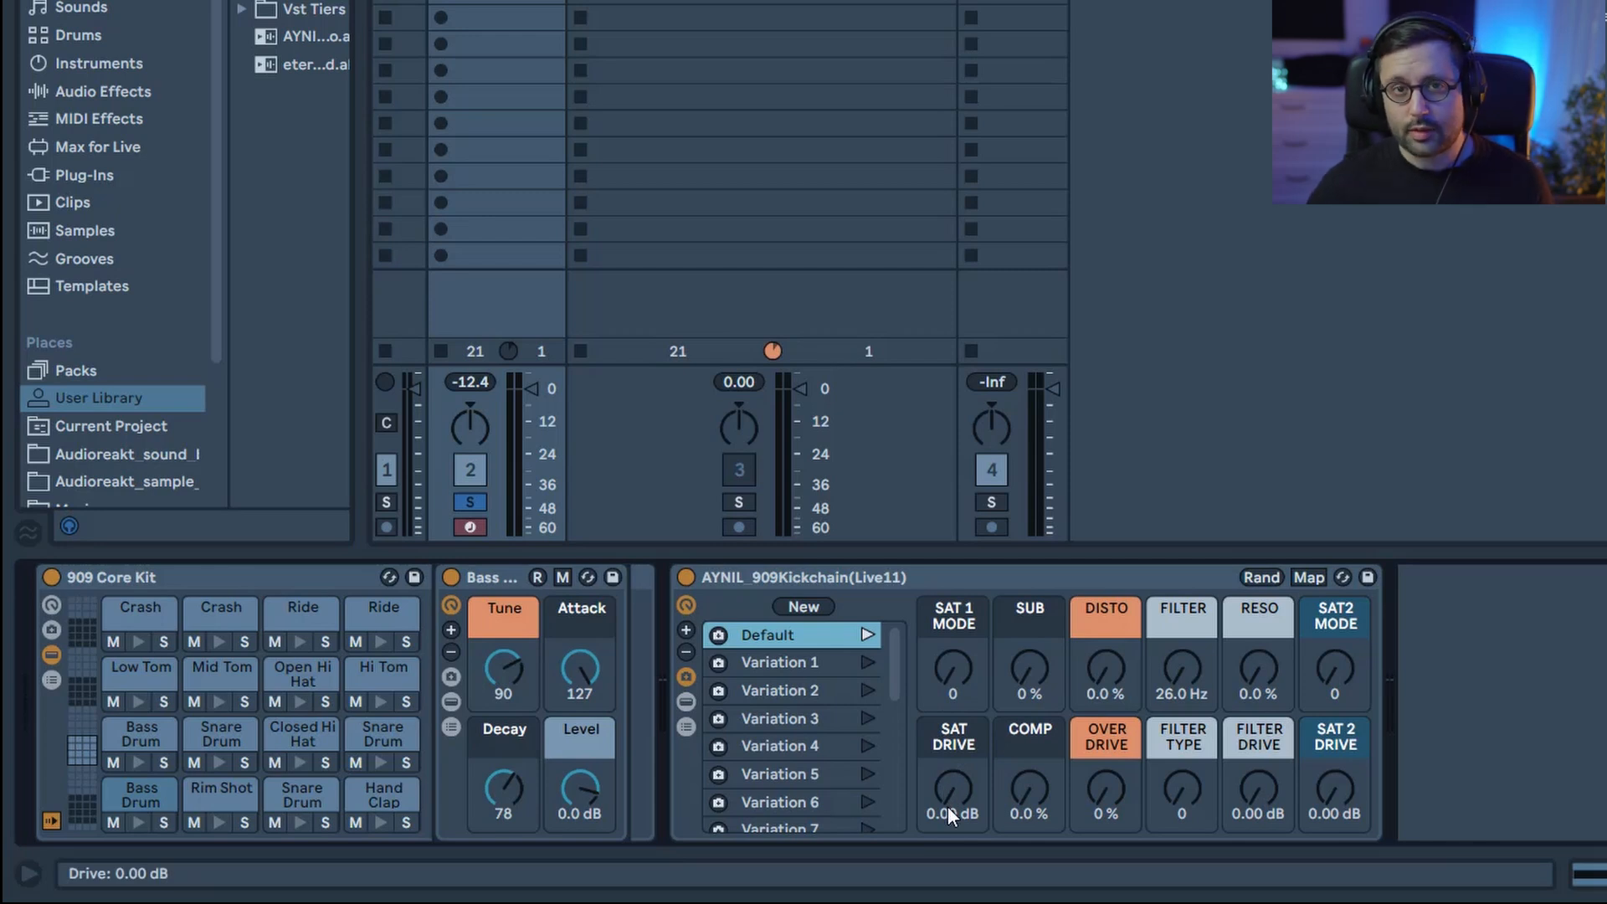
During playback, try SAT 1 MODE at 127 with SAT DRIVE at 8.50 dB and above, and reset both macros to 0.
key("space")
left_click_drag(952, 669, 953, 616)
left_click_drag(951, 811, 951, 762)
left_click_drag(951, 695, 951, 636)
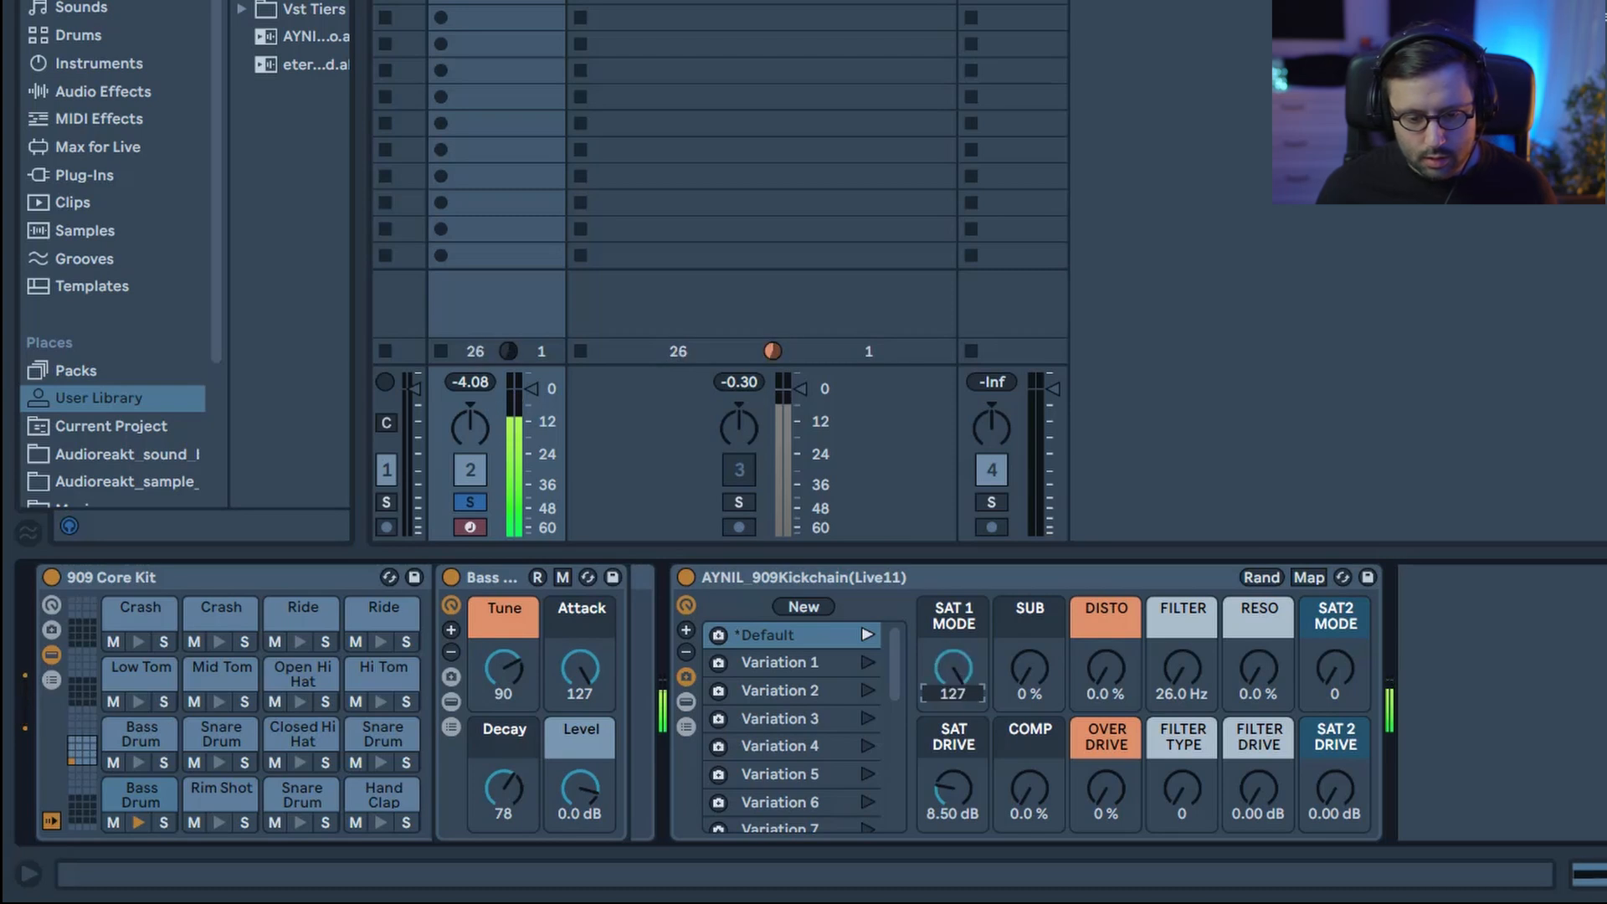
left_click_drag(949, 776, 948, 758)
mouse_move(953, 675)
left_mouse_down()
mouse_move(952, 720)
mouse_move(927, 674)
left_mouse_up()
left_click(955, 783)
key("Delete")
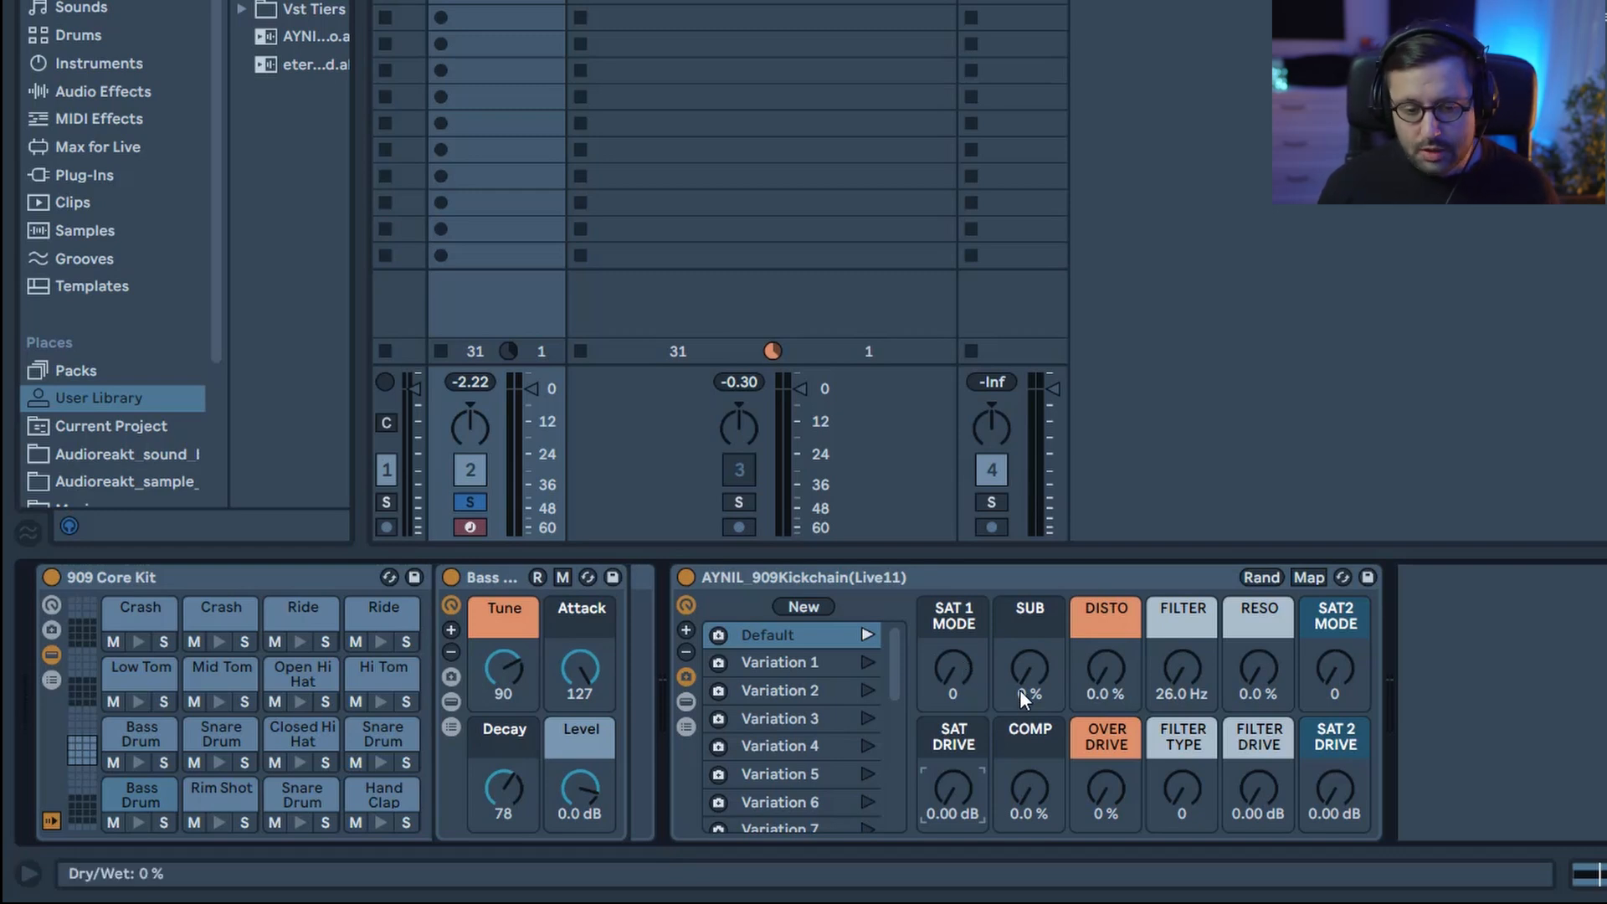
Play the kick, set SAT DRIVE to 13.3 dB, and try SUB at 20 % before returning it to 0 %.
key("space")
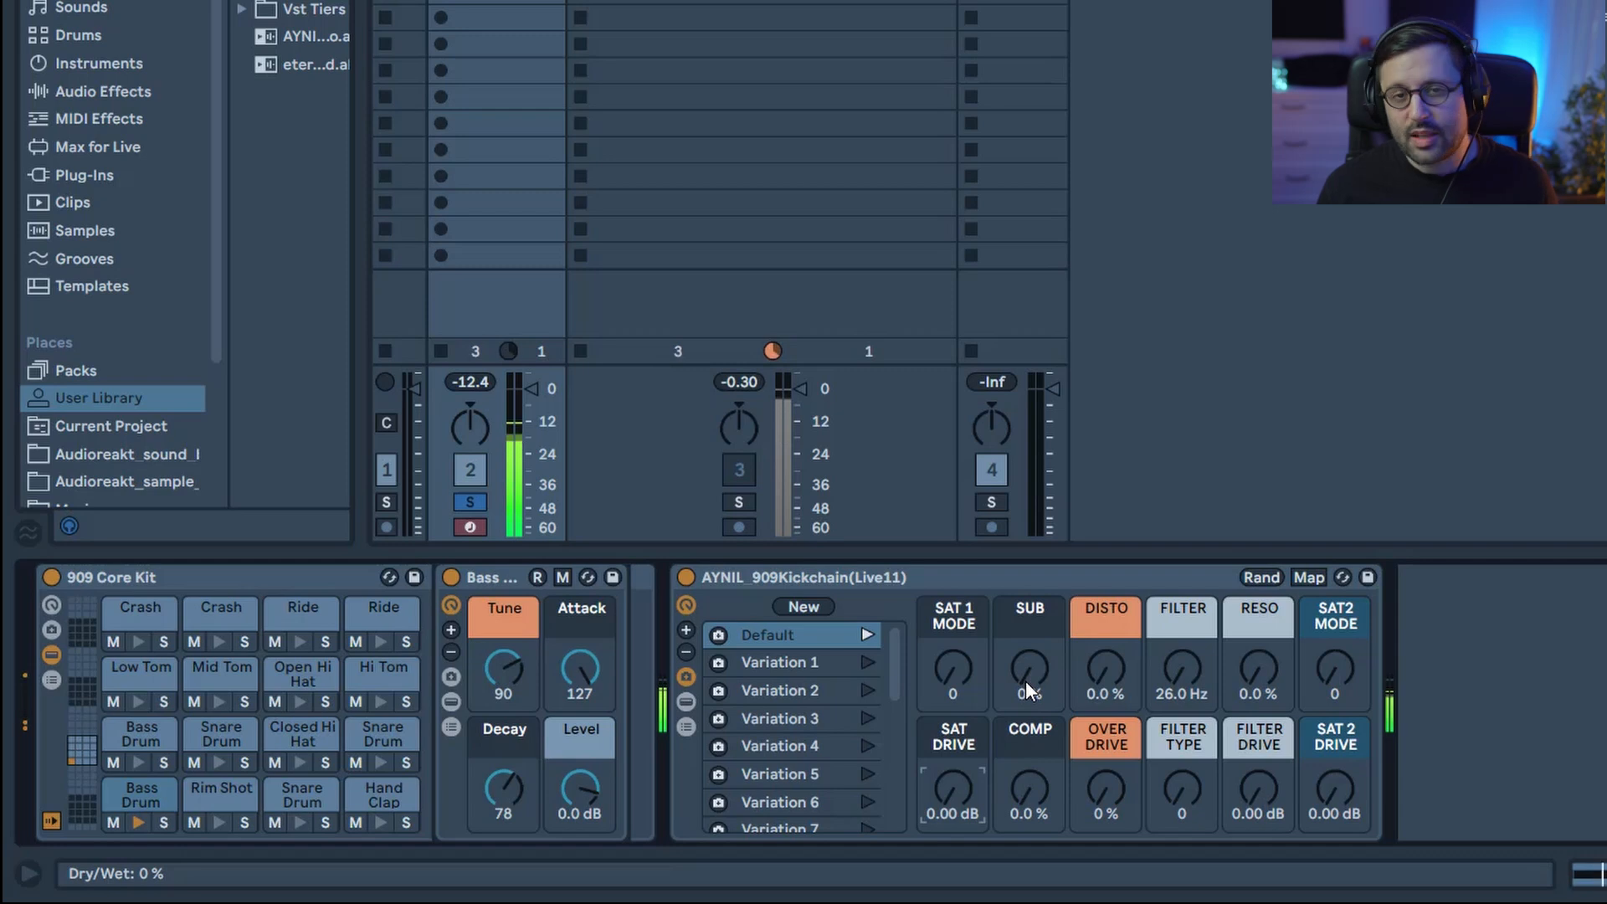
mouse_move(1026, 680)
left_mouse_down()
mouse_move(1027, 658)
mouse_move(1026, 681)
left_mouse_up()
left_click_drag(953, 789, 953, 771)
left_click_drag(1030, 681, 1030, 664)
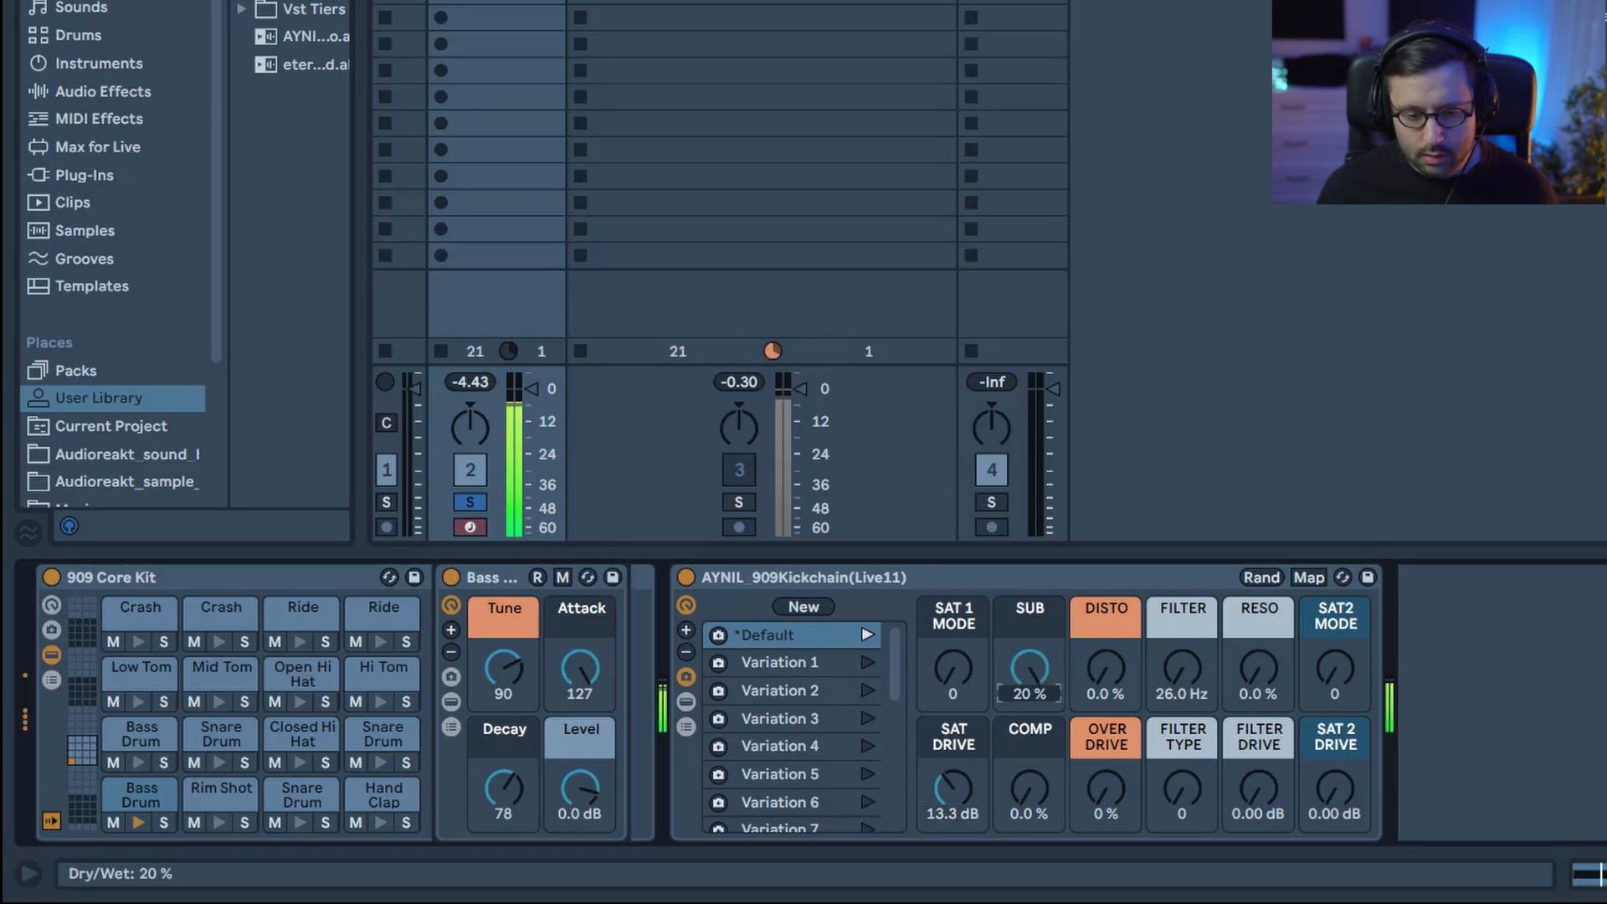
left_click_drag(1029, 664, 1023, 807)
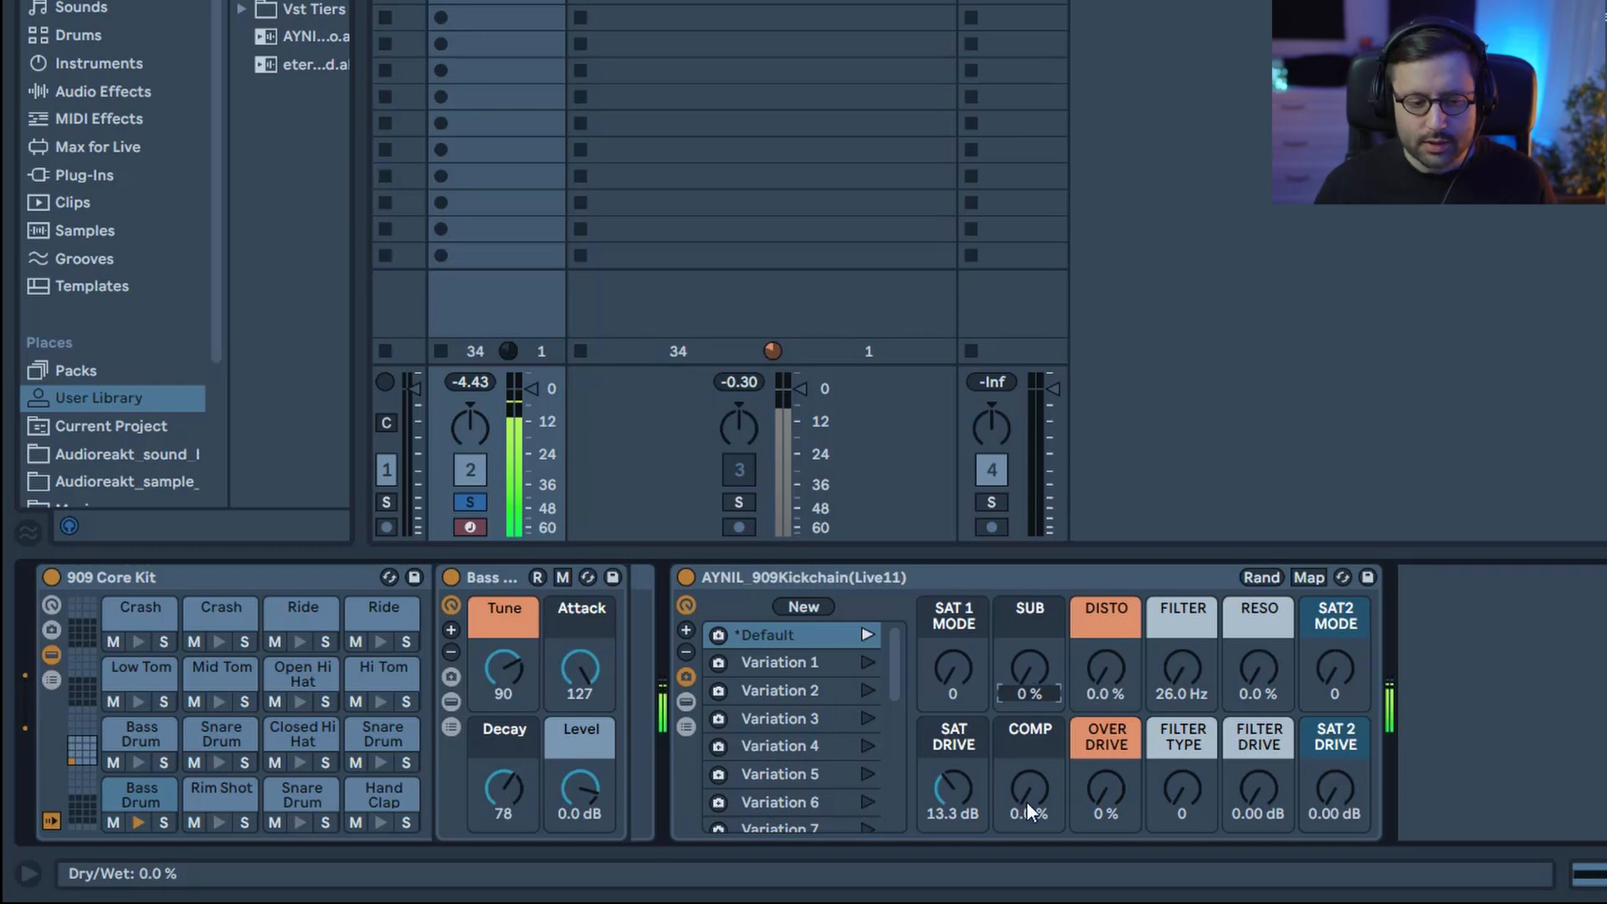
Try COMP at 100 %, return it to 0 %, and set the bass drum's Decay to 86.
left_click_drag(1026, 801, 1026, 728)
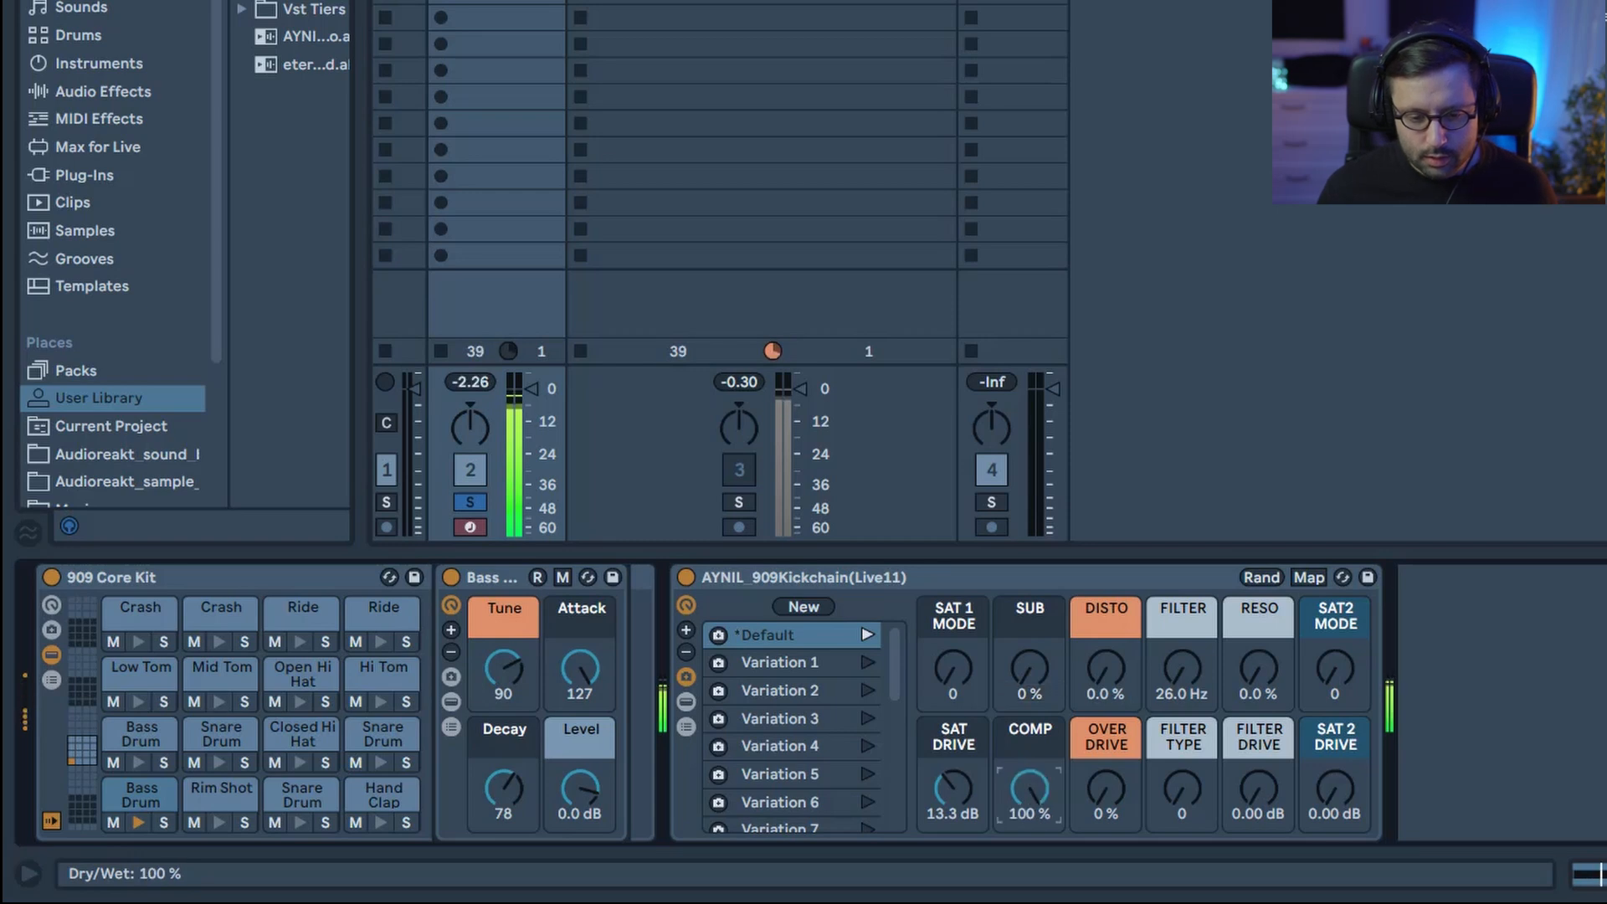
left_click_drag(1030, 789, 1029, 862)
left_click_drag(525, 810, 524, 794)
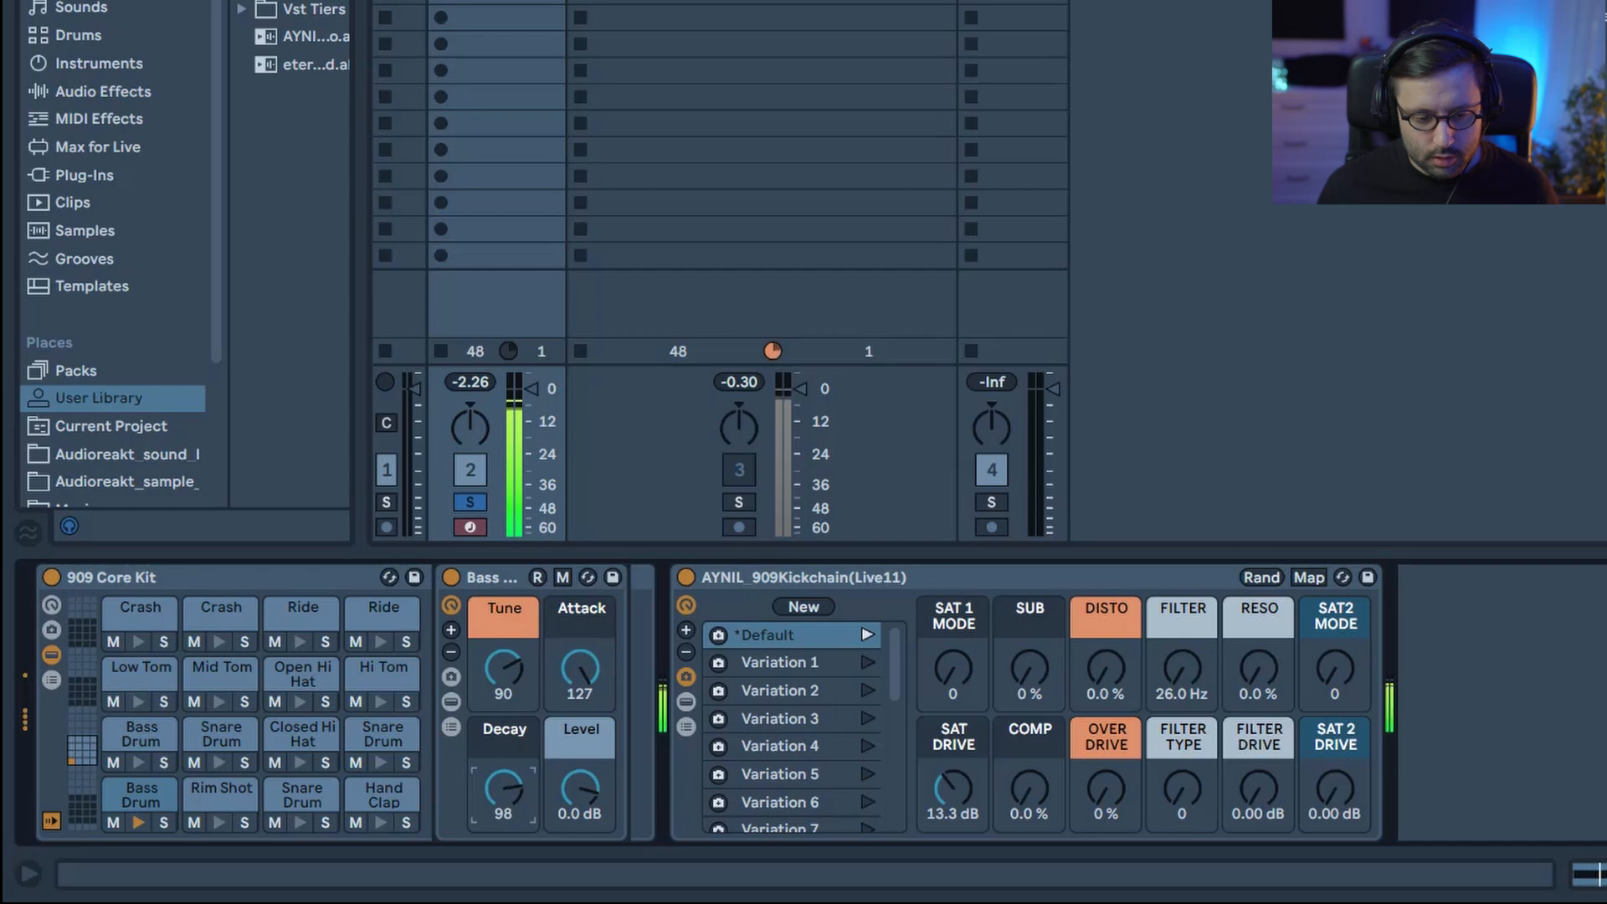
mouse_move(1030, 795)
left_mouse_down()
mouse_move(1030, 720)
mouse_move(1029, 795)
left_mouse_up()
left_click_drag(503, 791, 503, 804)
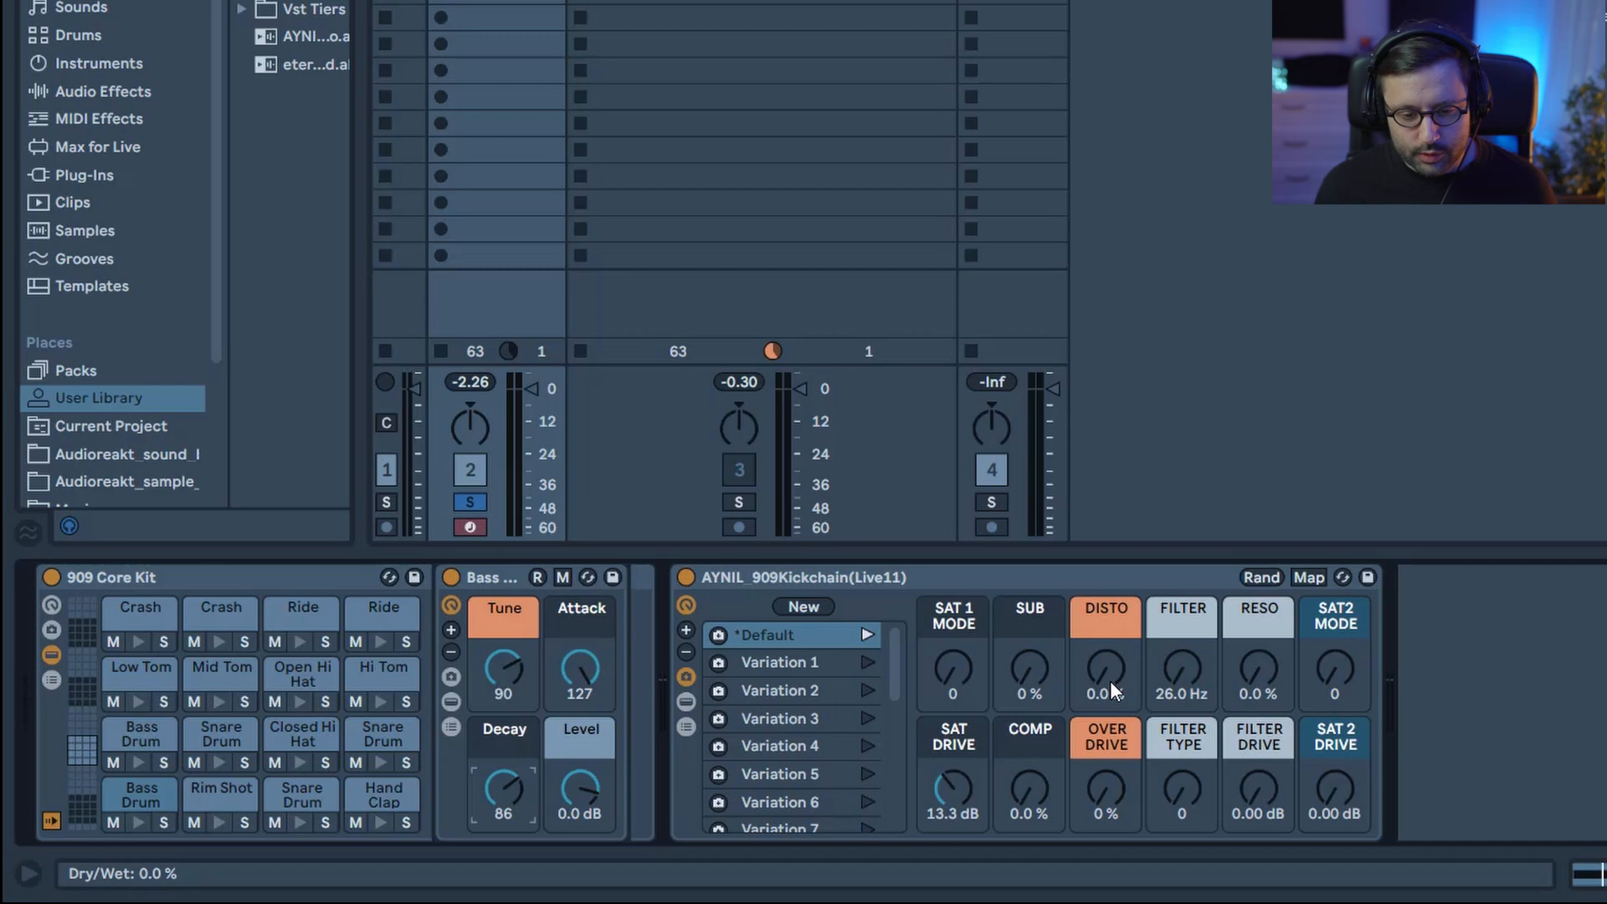
Play the kick with DISTO at 100 %, set SAT DRIVE to 13.6 dB, and return DISTO to 0 %.
key("space")
left_click_drag(1118, 670, 1119, 521)
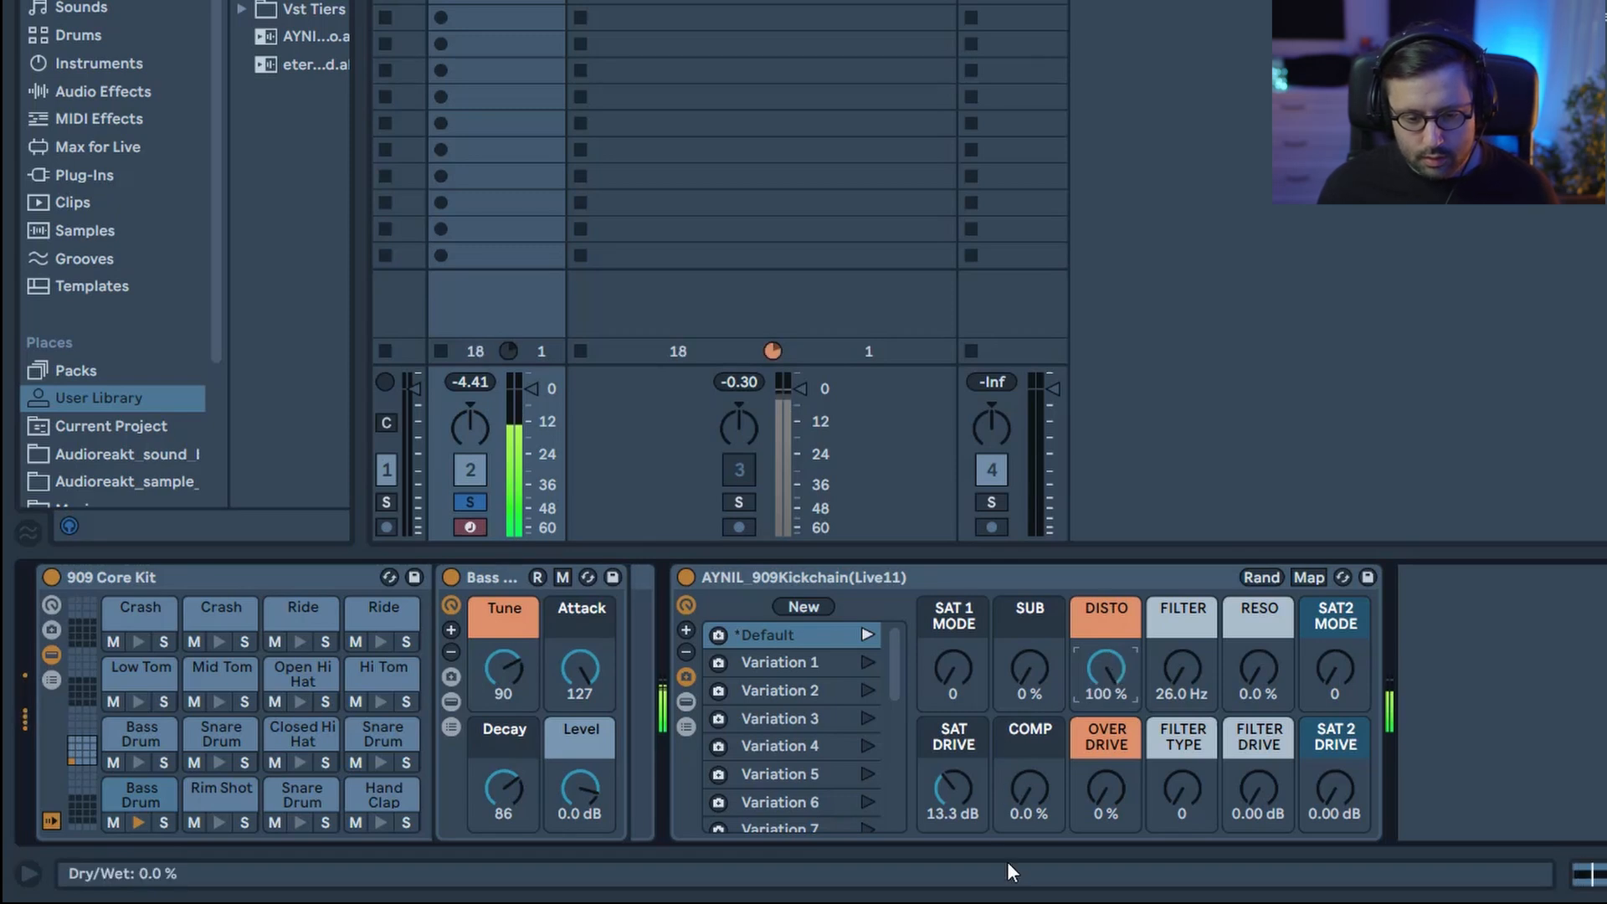
left_click_drag(953, 800, 953, 798)
left_click_drag(1112, 705, 1122, 785)
Try OVER DRIVE at 100 %, settle it at 54 %, and set SAT 1 MODE to 28 and SUB to 20 %.
left_click_drag(1104, 806, 1103, 680)
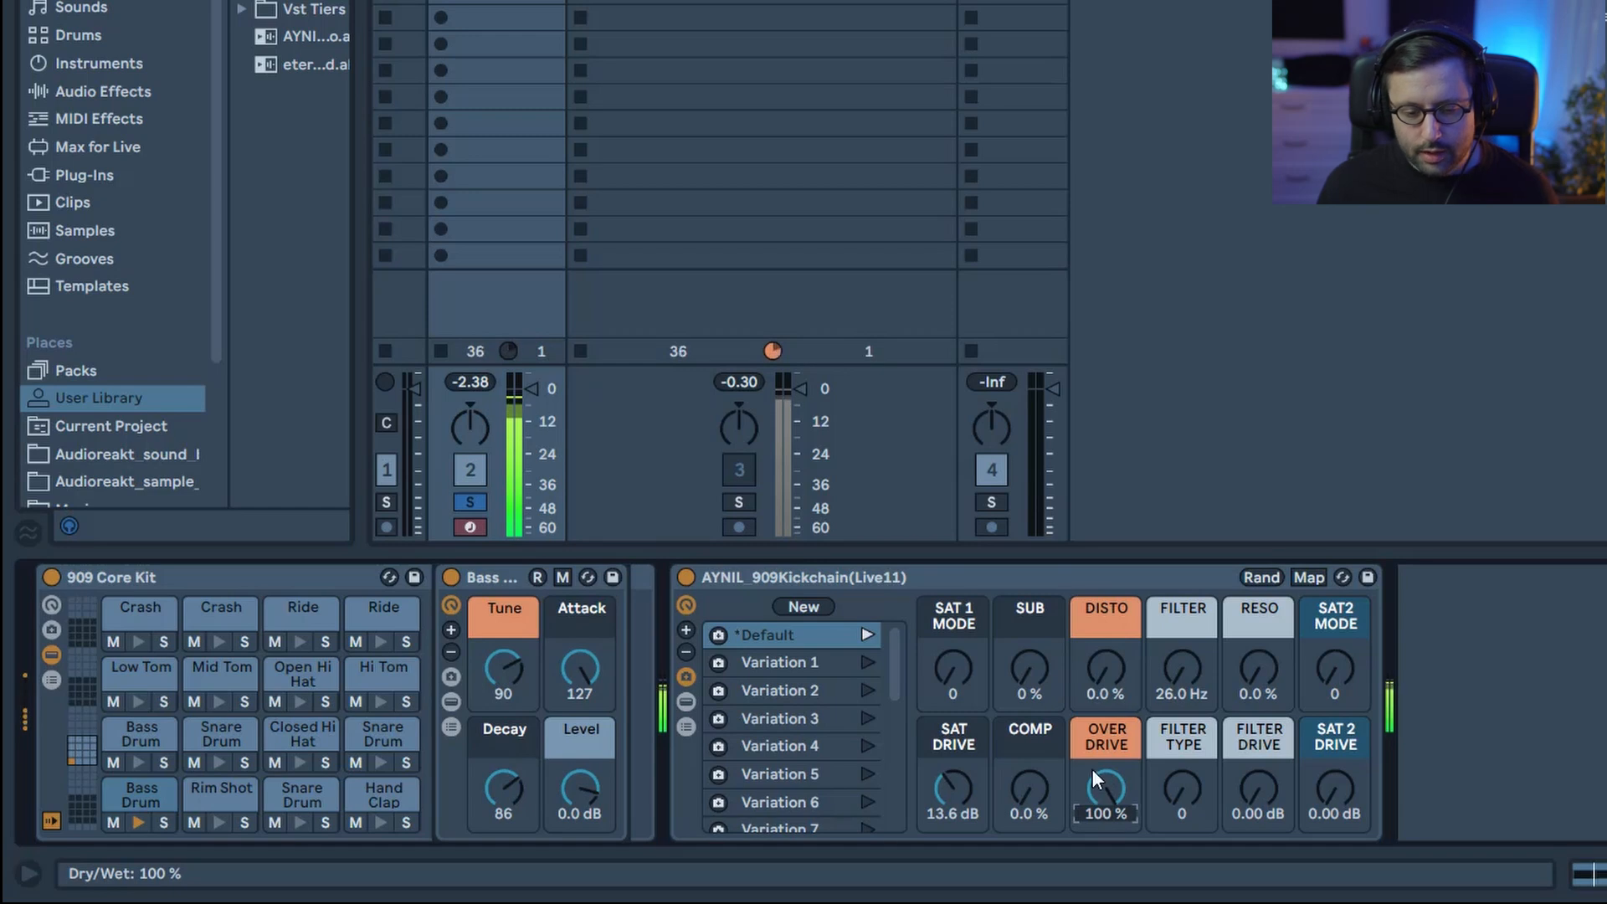
left_click_drag(1103, 791, 1103, 854)
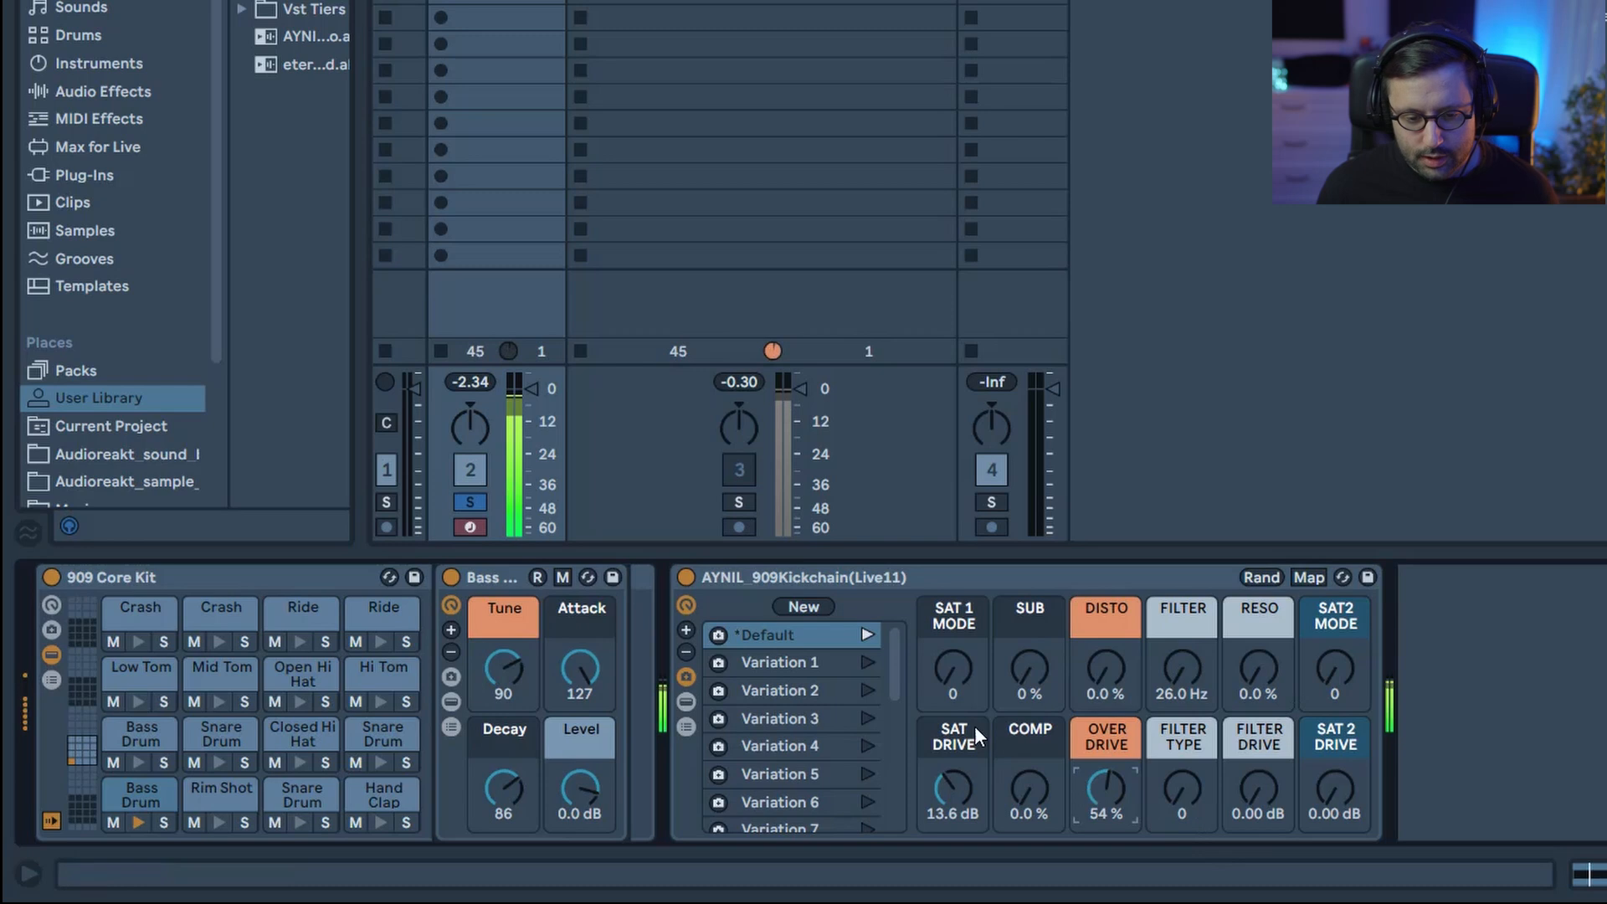
left_click_drag(953, 669, 953, 658)
mouse_move(1092, 787)
left_mouse_down()
mouse_move(1092, 743)
mouse_move(1091, 846)
mouse_move(1092, 800)
left_mouse_up()
left_click_drag(1030, 670, 1030, 653)
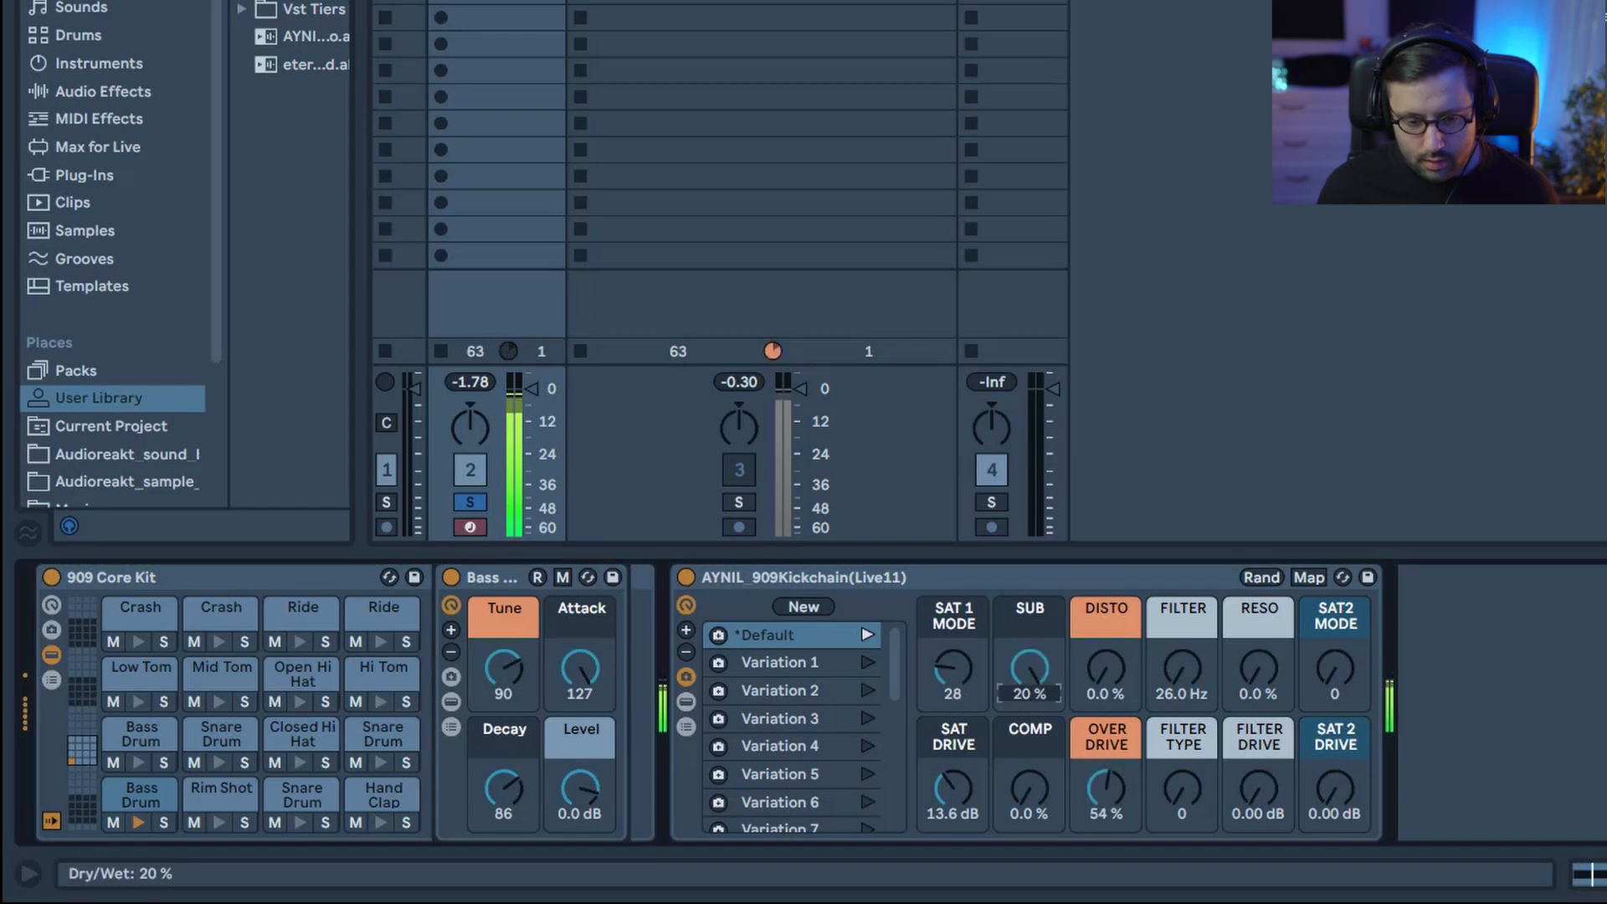
Compare OVER DRIVE at 0 % and 100 % while setting FILTER to 43.7 Hz and RESO to 69 %.
left_click_drag(1100, 822, 1100, 868)
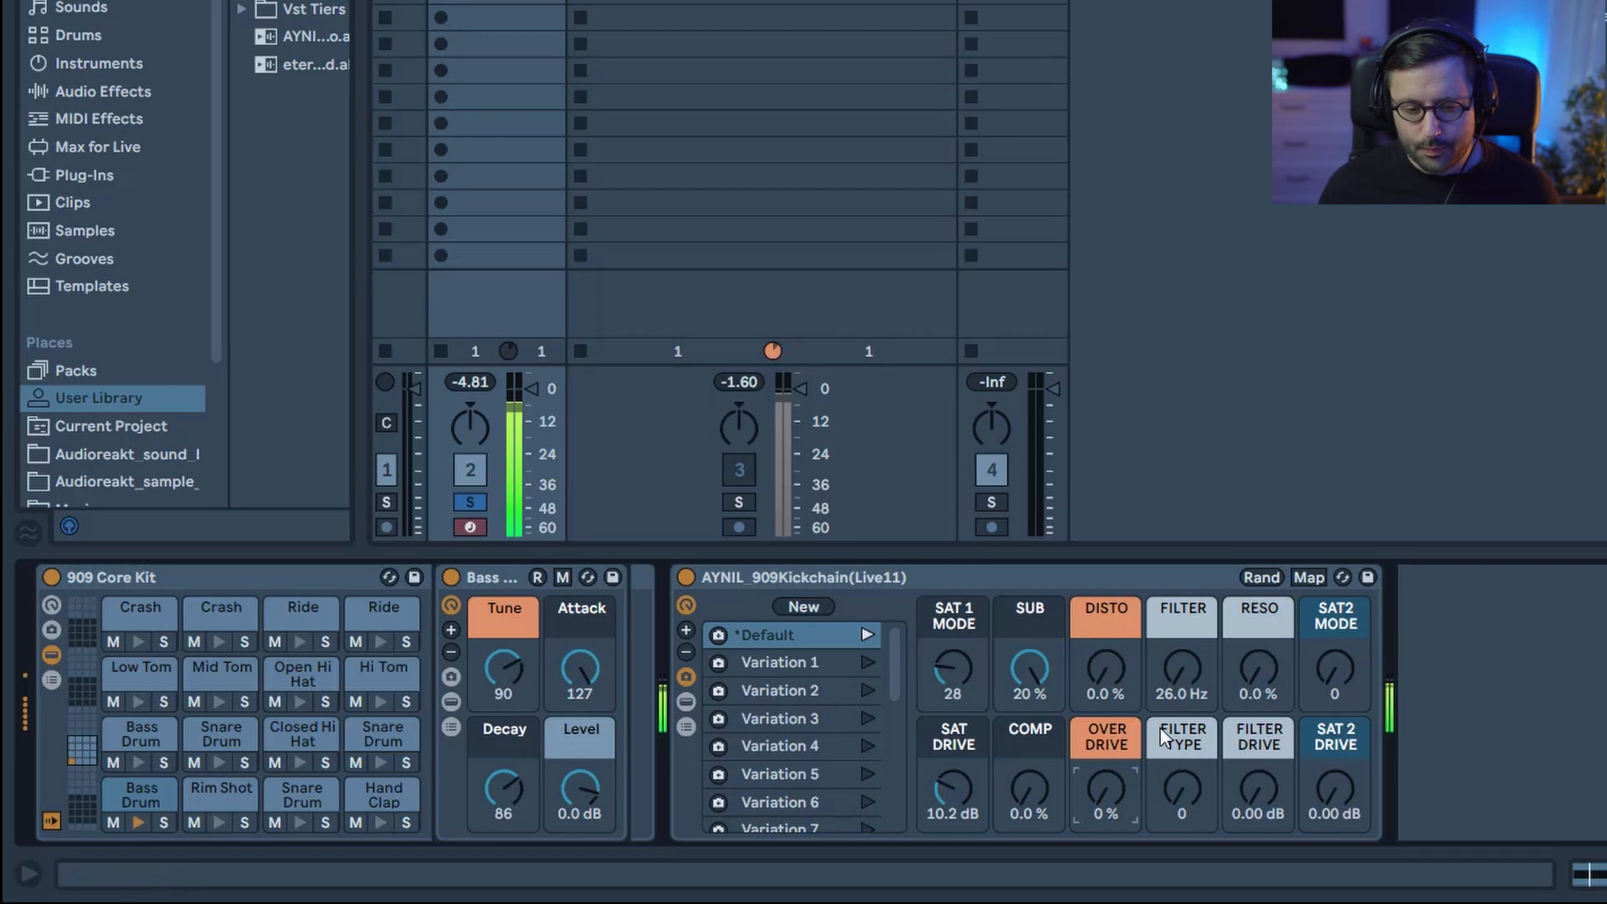
mouse_move(1177, 678)
left_mouse_down()
mouse_move(1177, 654)
mouse_move(1262, 641)
mouse_move(1202, 681)
left_mouse_up()
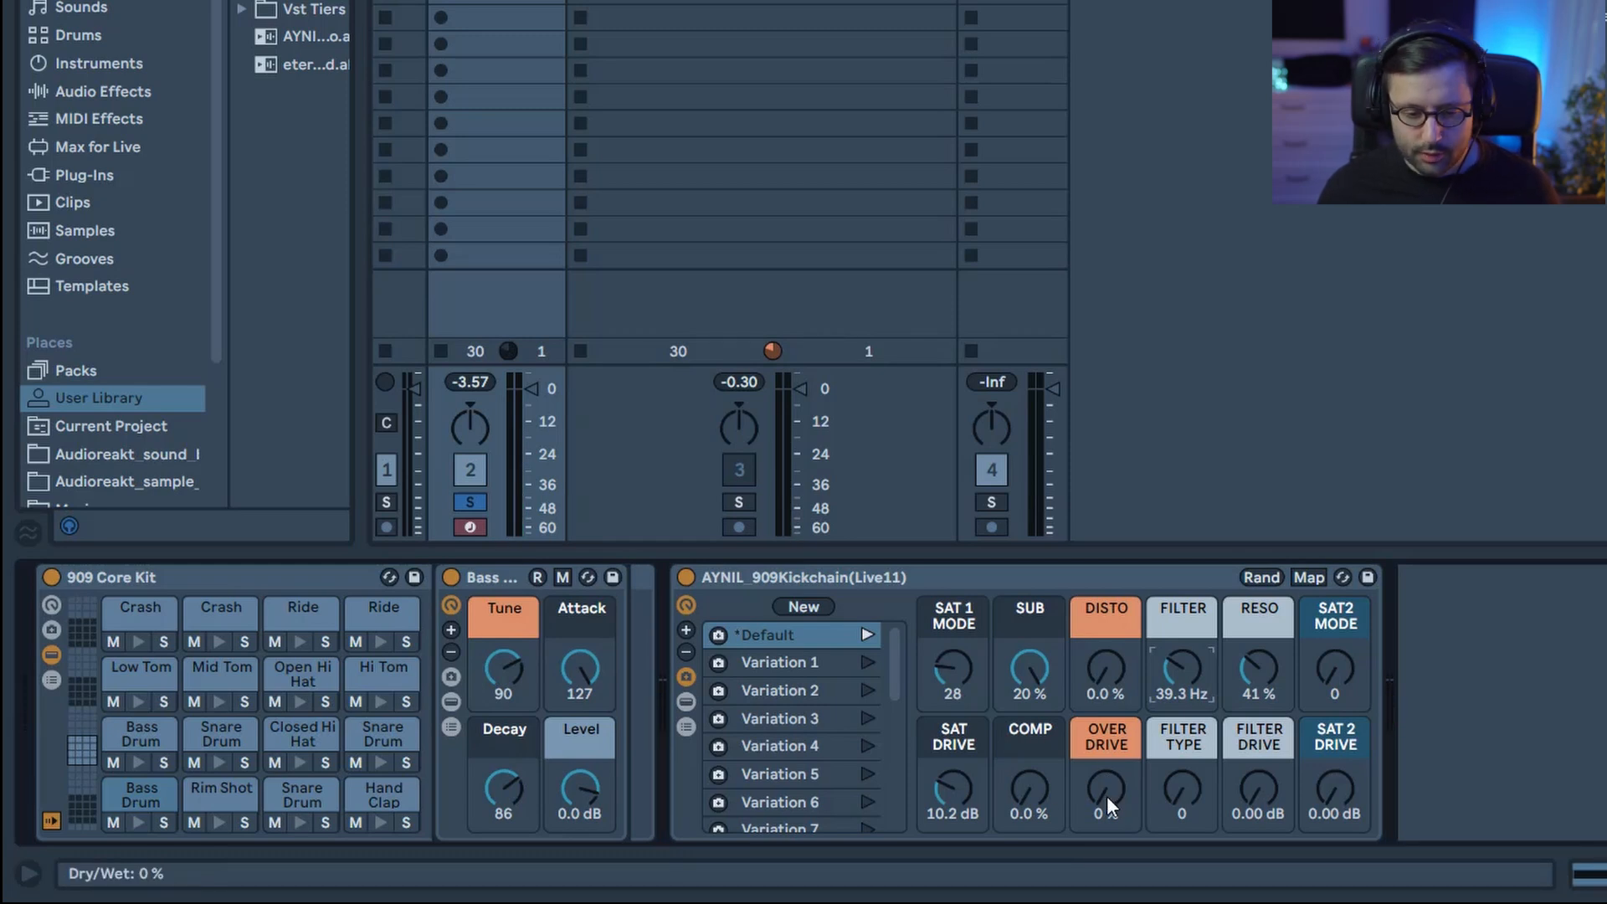
left_click_drag(1106, 796, 1106, 737)
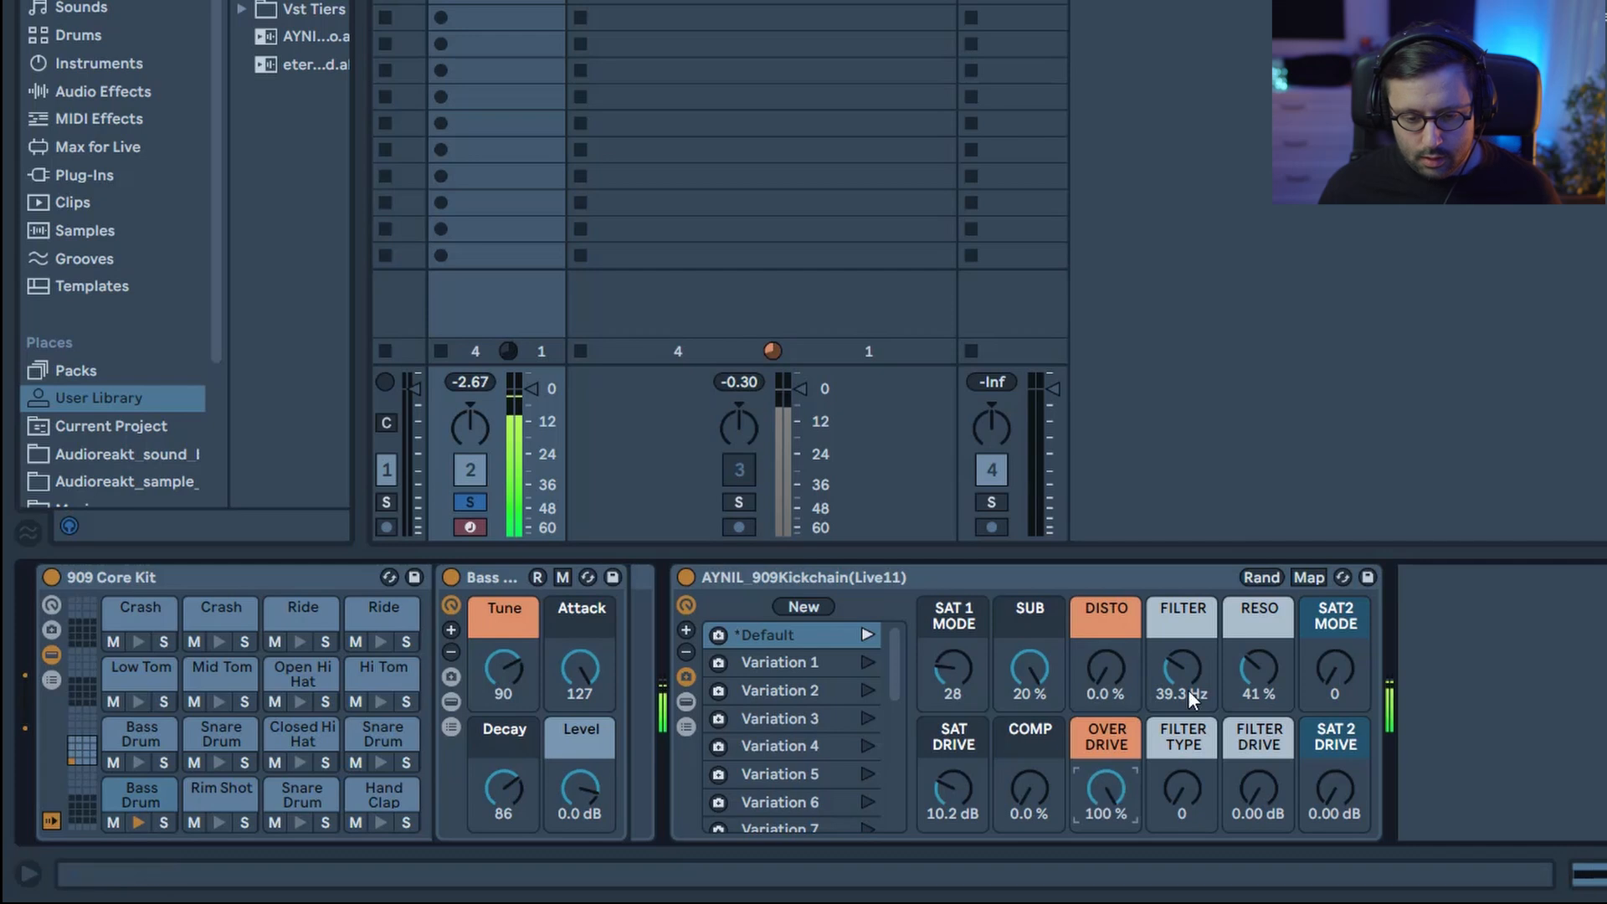
left_click_drag(1187, 680, 1264, 665)
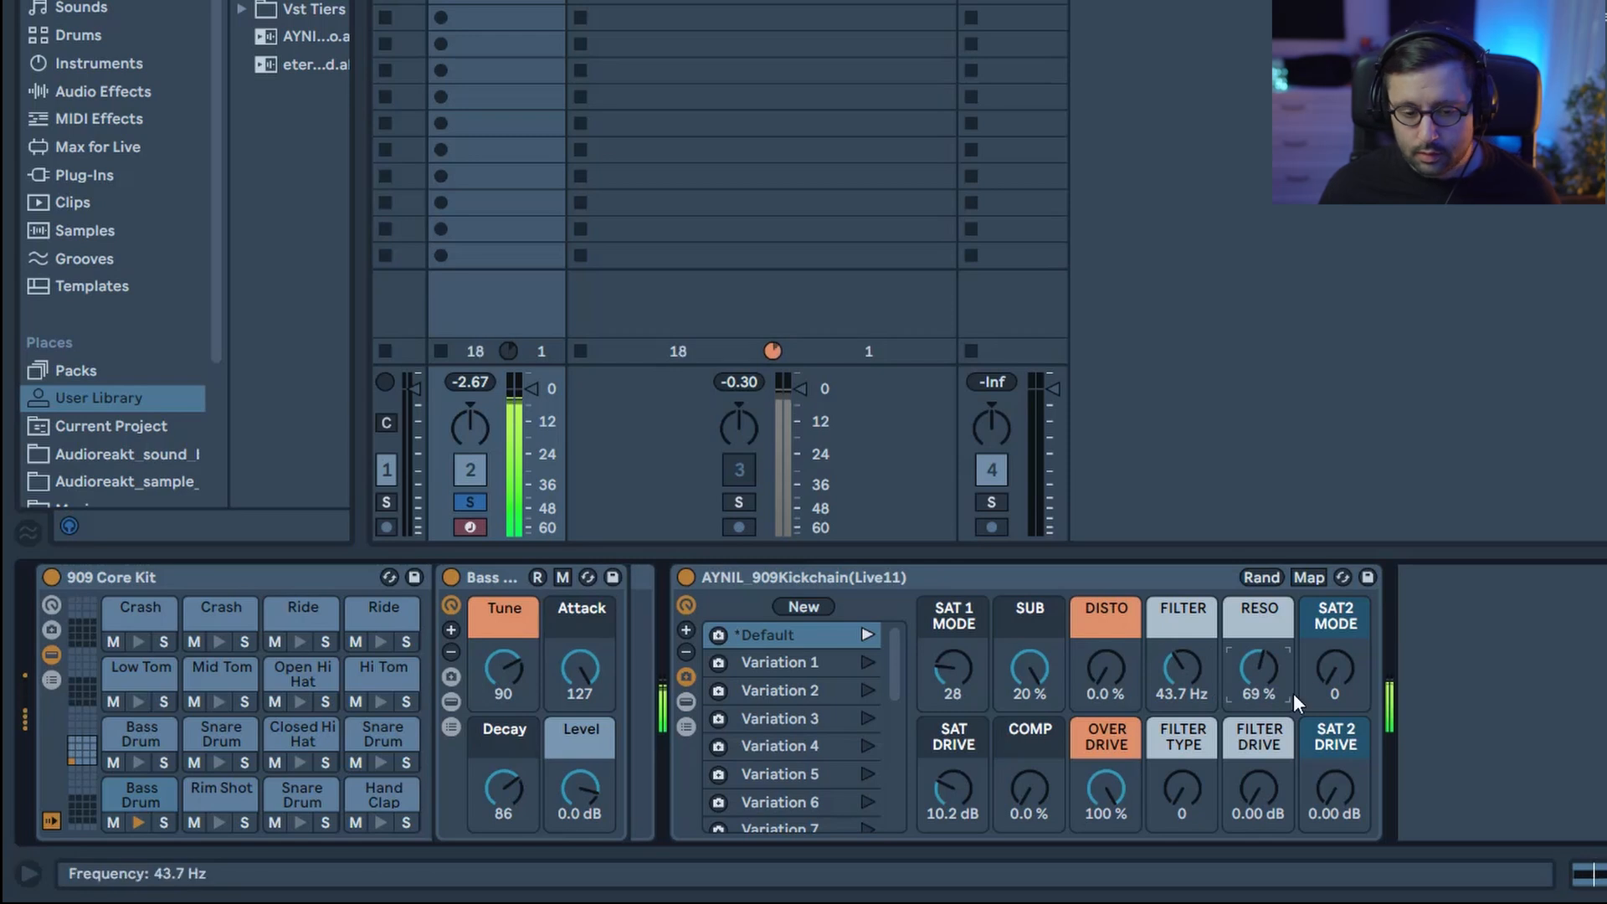
Set FILTER to 45.1 Hz and RESO to 75 %, lower OVER DRIVE to 1 %, and stop playback.
left_click_drag(1106, 788, 1106, 812)
left_click_drag(1255, 694, 1259, 660)
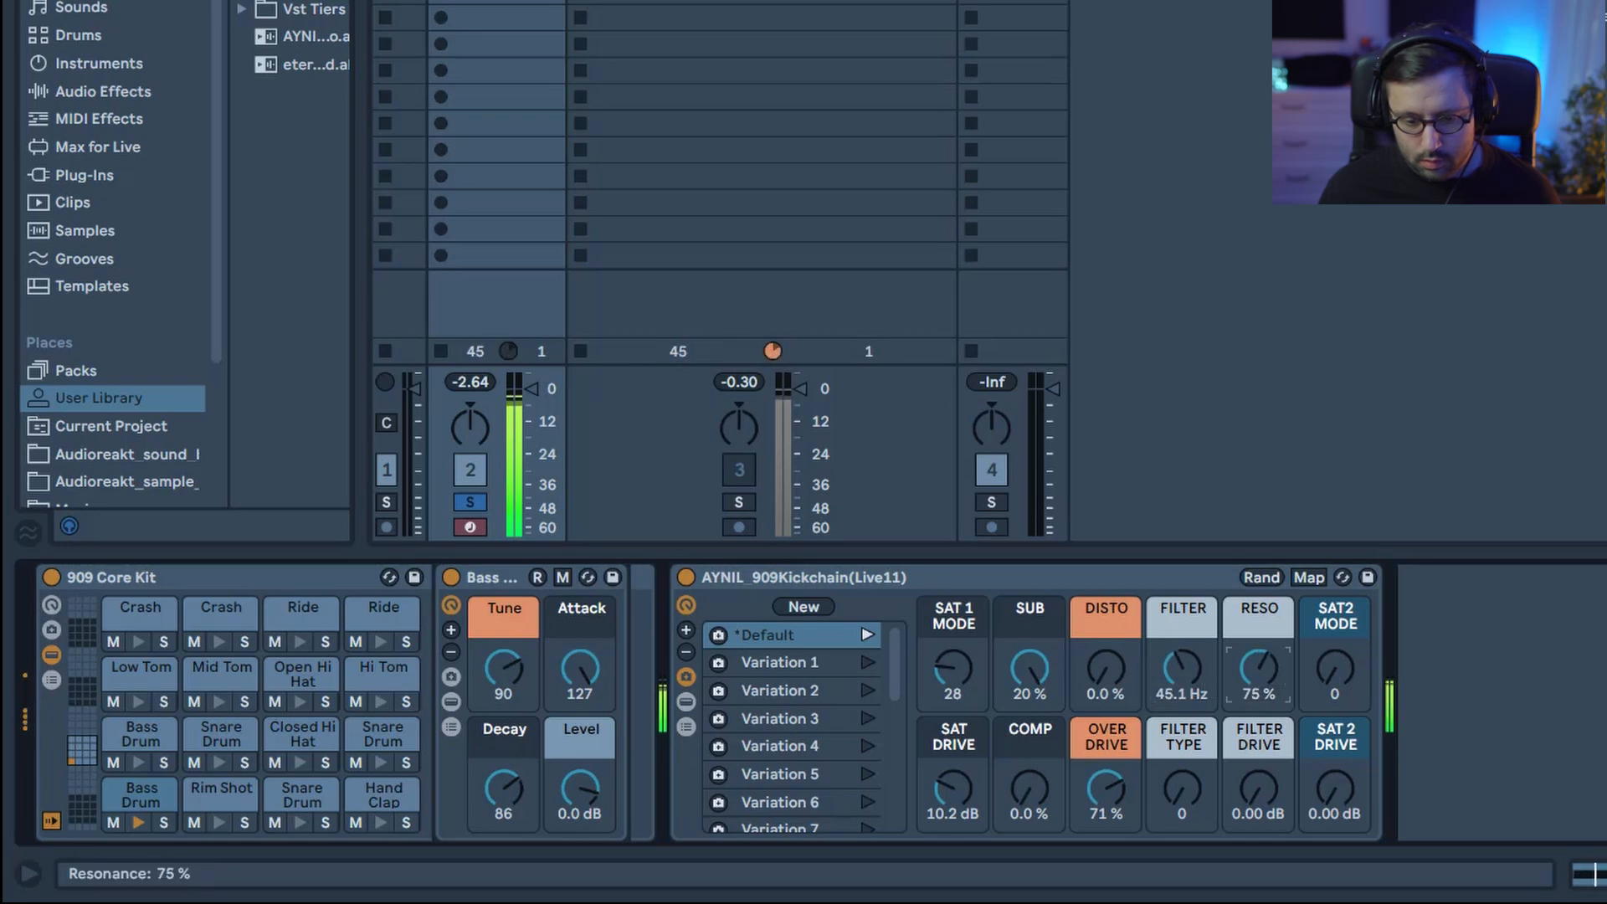
left_click_drag(1106, 788, 1106, 867)
key("space")
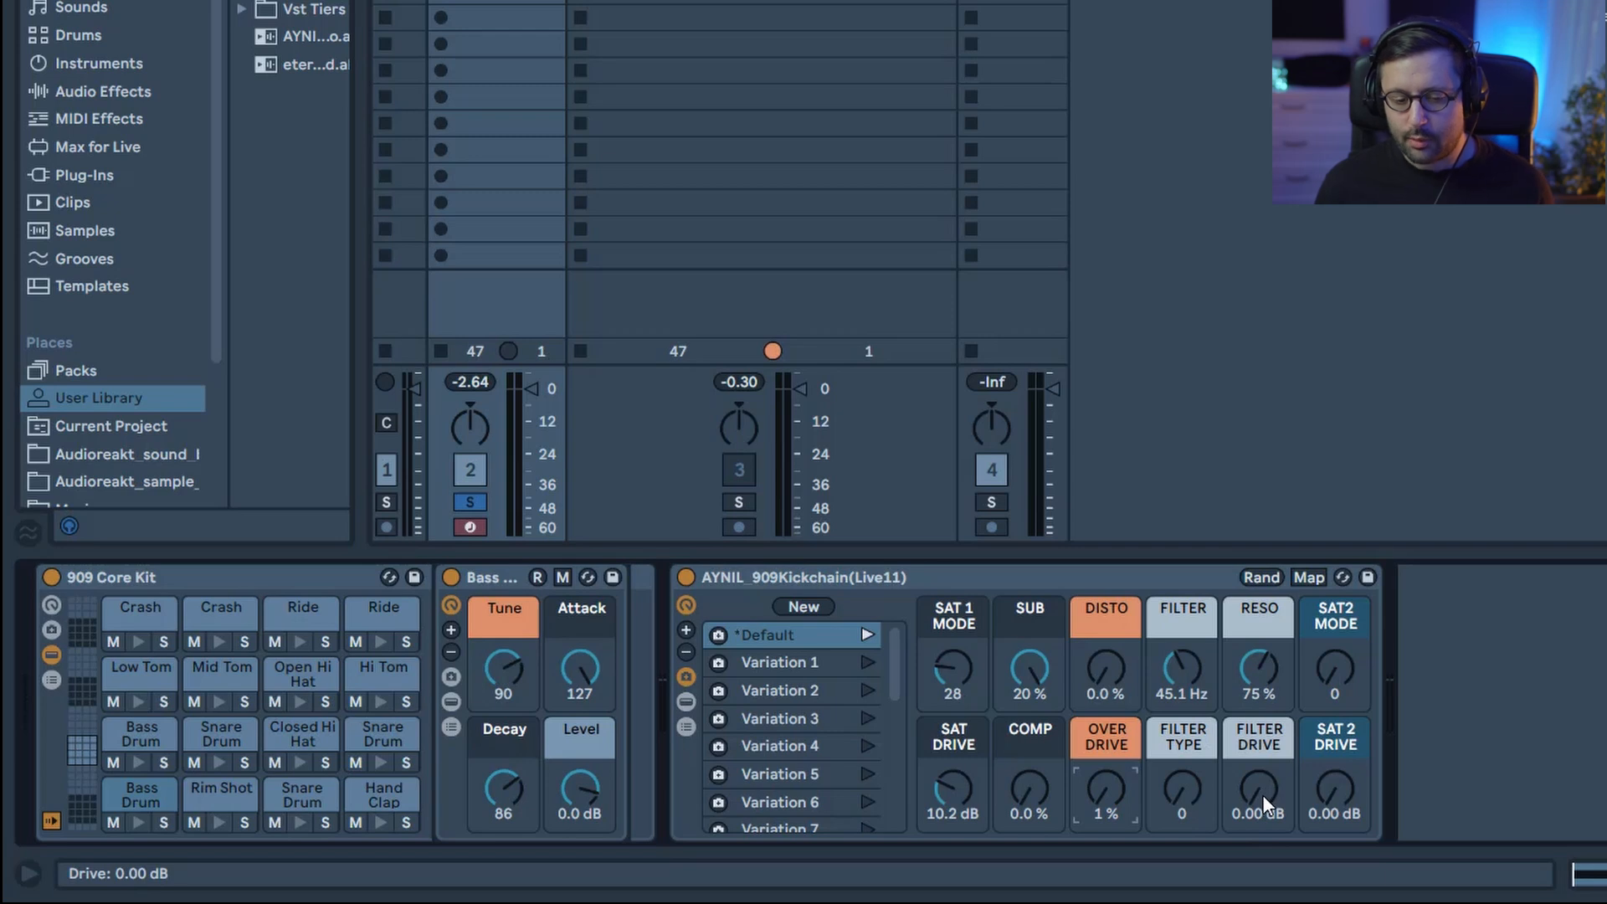
Set FILTER TYPE to 89, FILTER DRIVE to 14.7 dB, FILTER to 29.2 Hz, RESO to 96 % and OVER DRIVE to 0 %.
left_click_drag(1188, 799, 1187, 757)
left_click_drag(1109, 796, 1109, 805)
left_click_drag(1256, 791, 1242, 746)
left_click_drag(1258, 670, 1258, 651)
left_click_drag(1247, 797, 1247, 770)
left_click_drag(1183, 667, 1258, 690)
left_click_drag(1253, 793, 1203, 787)
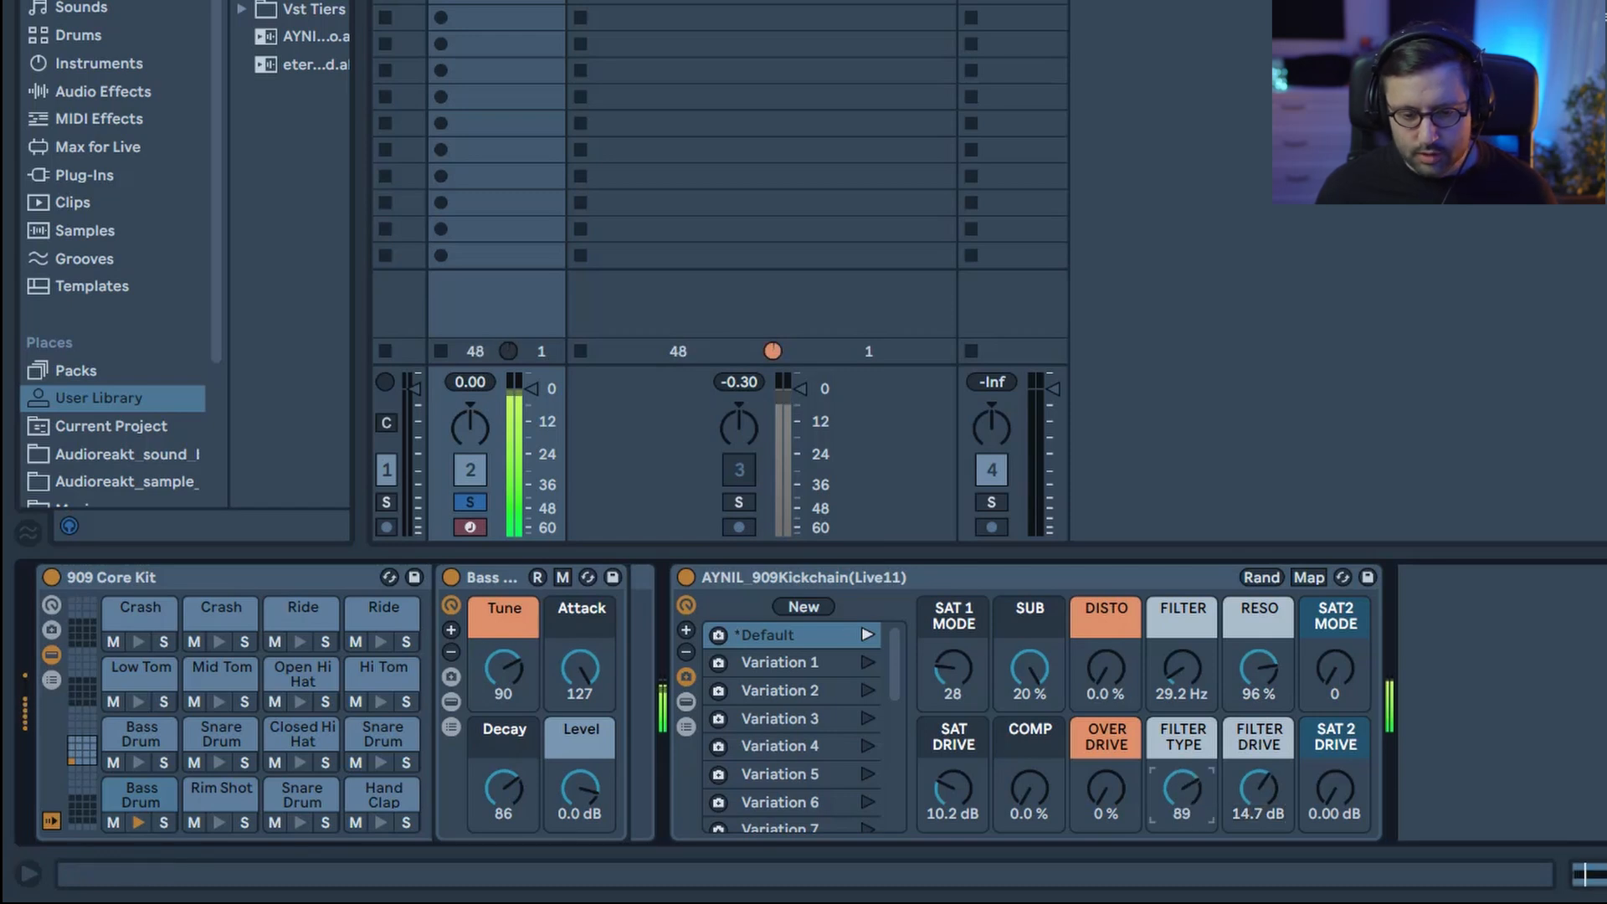
Try FILTER TYPE at 122 with FILTER at 34.6 Hz and RESO at 71 %.
left_click_drag(1182, 791, 1182, 766)
left_click_drag(1182, 669, 1182, 657)
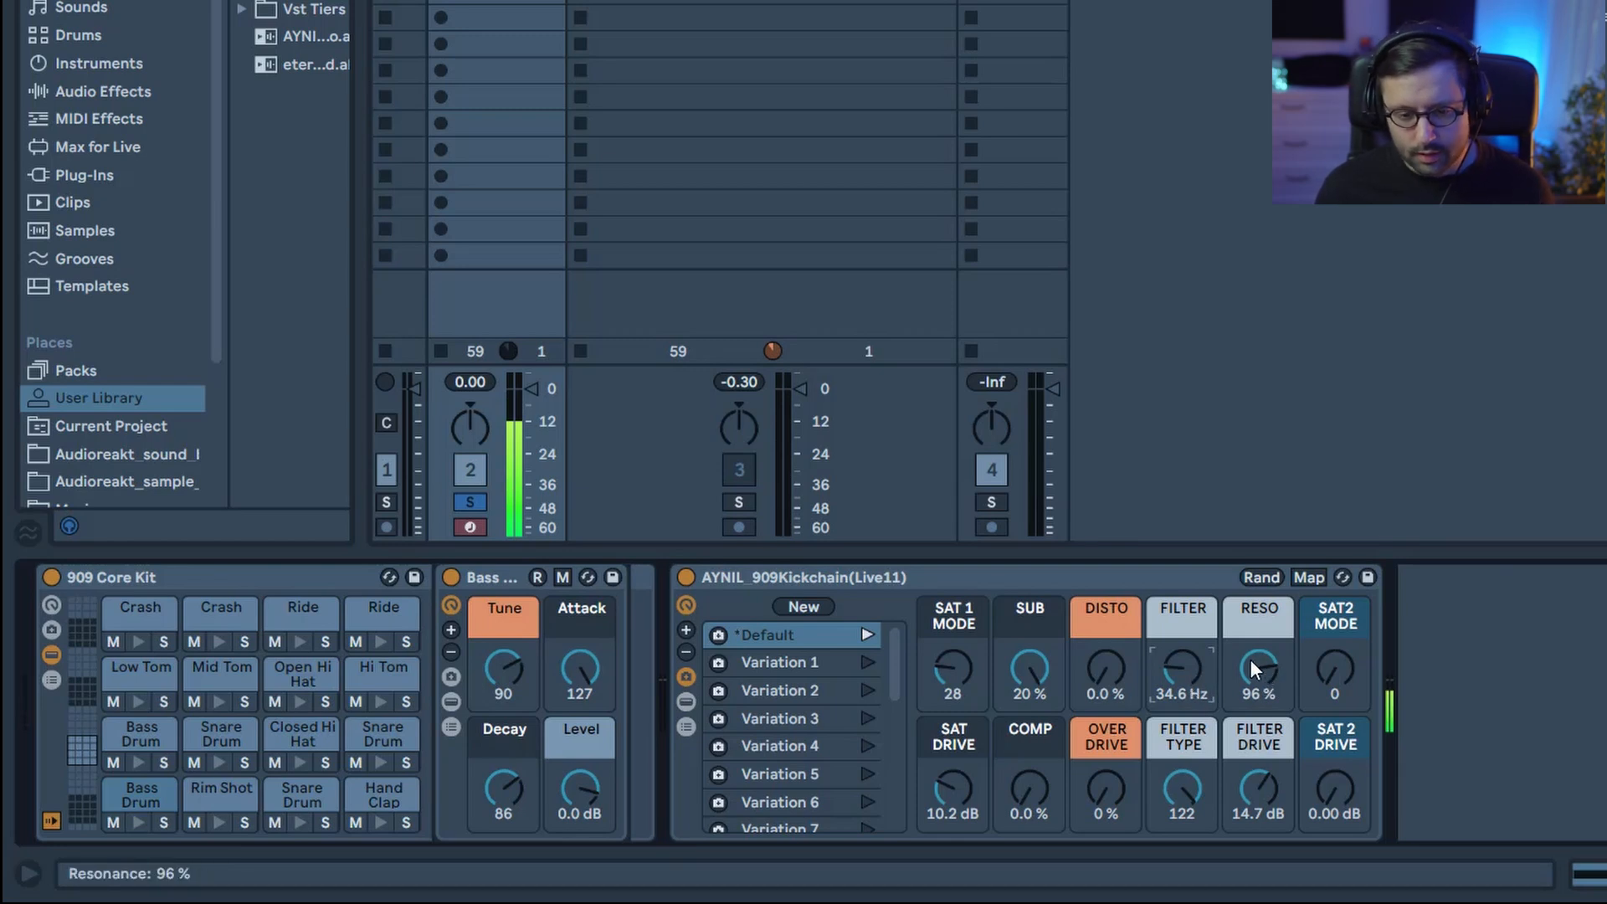
left_click_drag(1268, 687, 1258, 726)
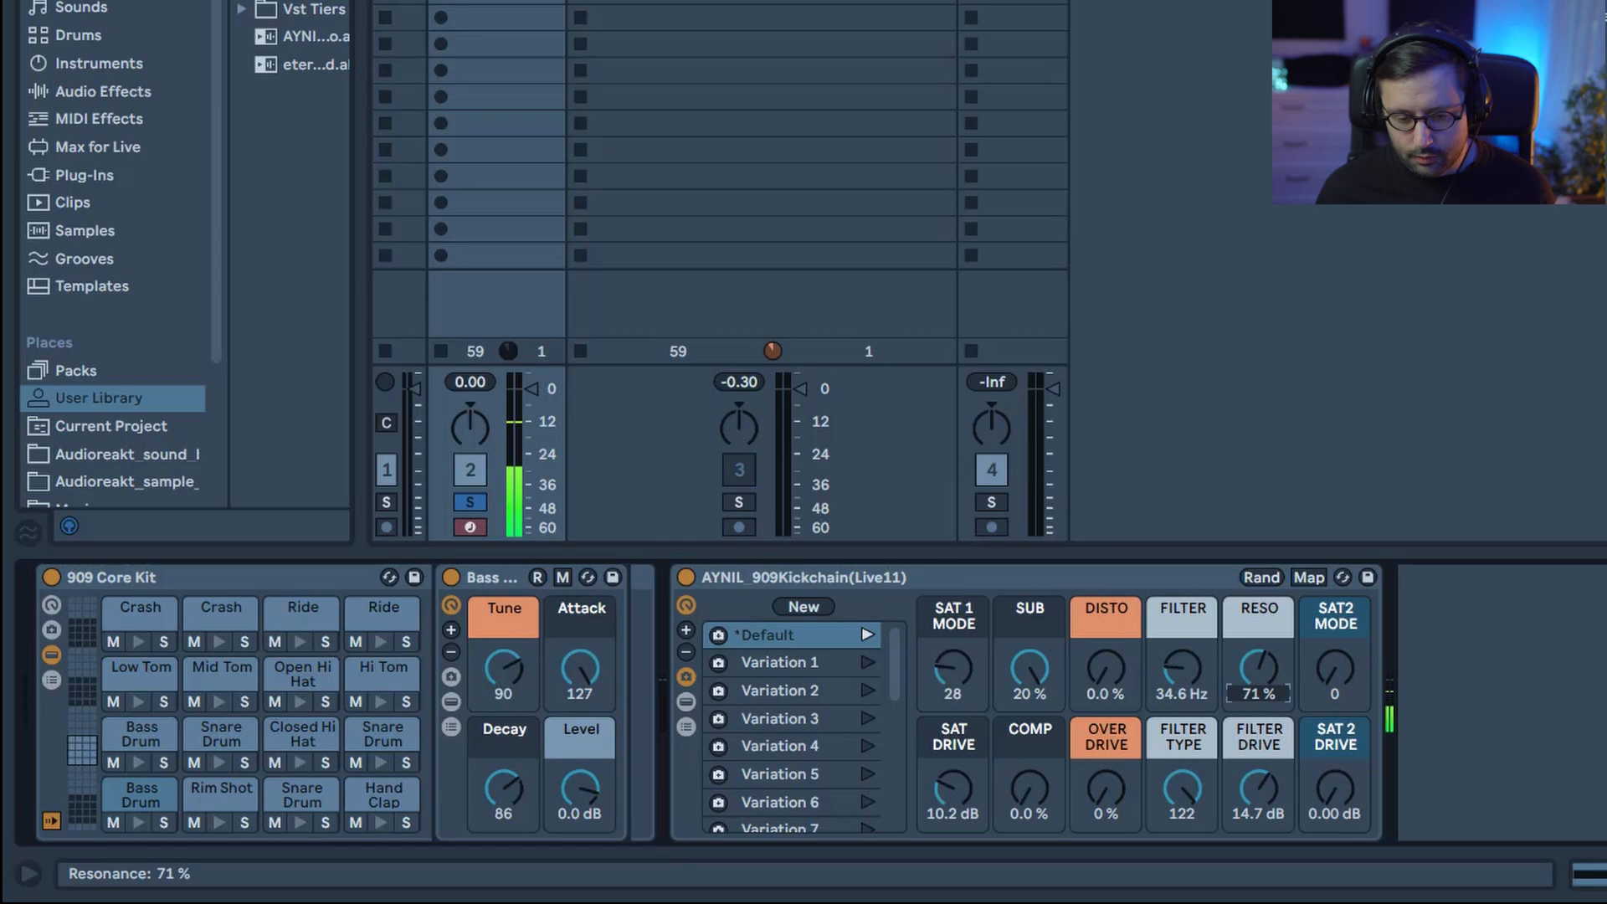
Reset FILTER DRIVE, FILTER TYPE, FILTER and RESO to their default values.
double_click(1255, 800)
double_click(1183, 791)
double_click(1183, 670)
double_click(1251, 663)
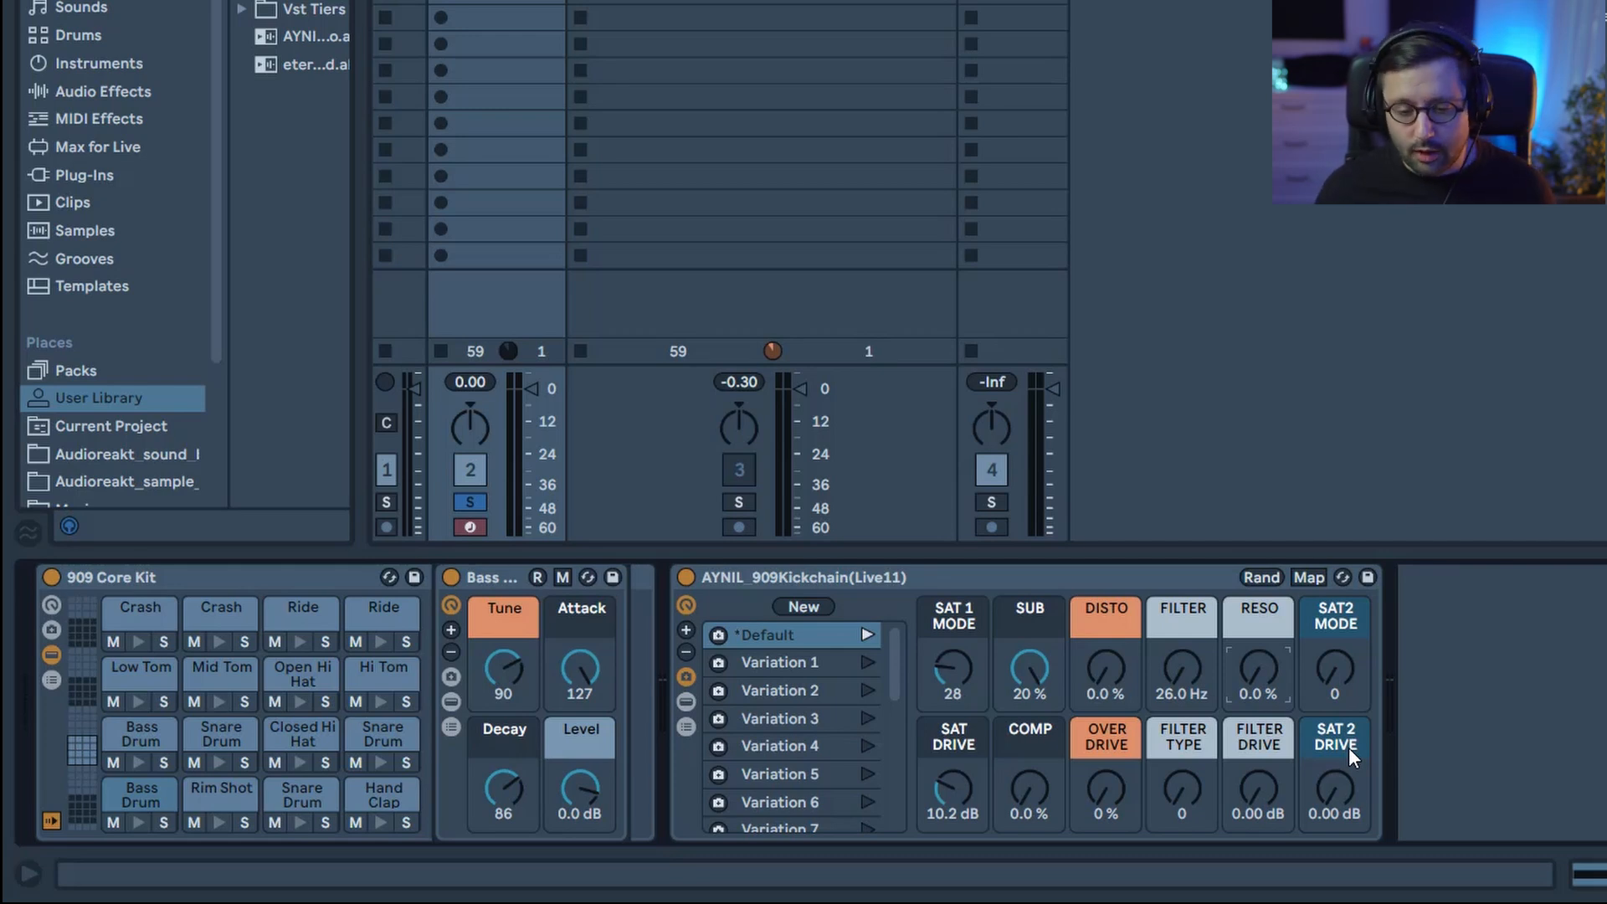
Play the kick, set SAT2 MODE to 74, and try SAT 2 DRIVE, leaving it at 0.00 dB.
key("space")
left_click_drag(1336, 668, 1336, 620)
mouse_move(1343, 796)
left_mouse_down()
mouse_move(1343, 745)
mouse_move(1339, 803)
left_mouse_up()
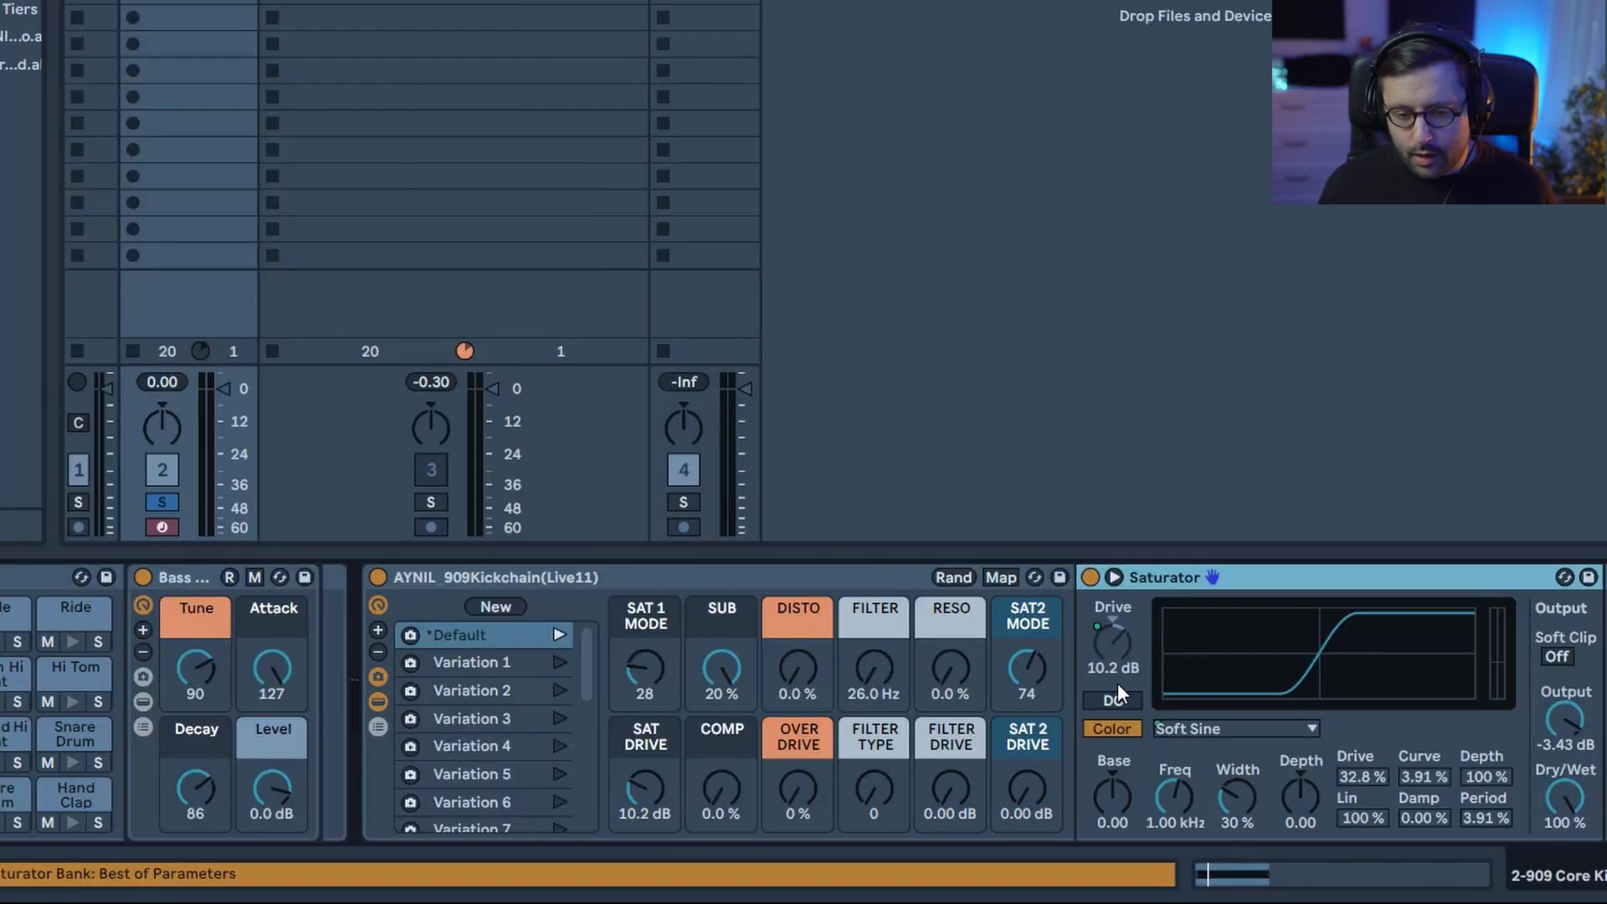
Set SAT DRIVE to 0.00 dB and SAT 1 MODE to 58 for the Hard Curve saturation type.
left_click_drag(646, 790, 645, 841)
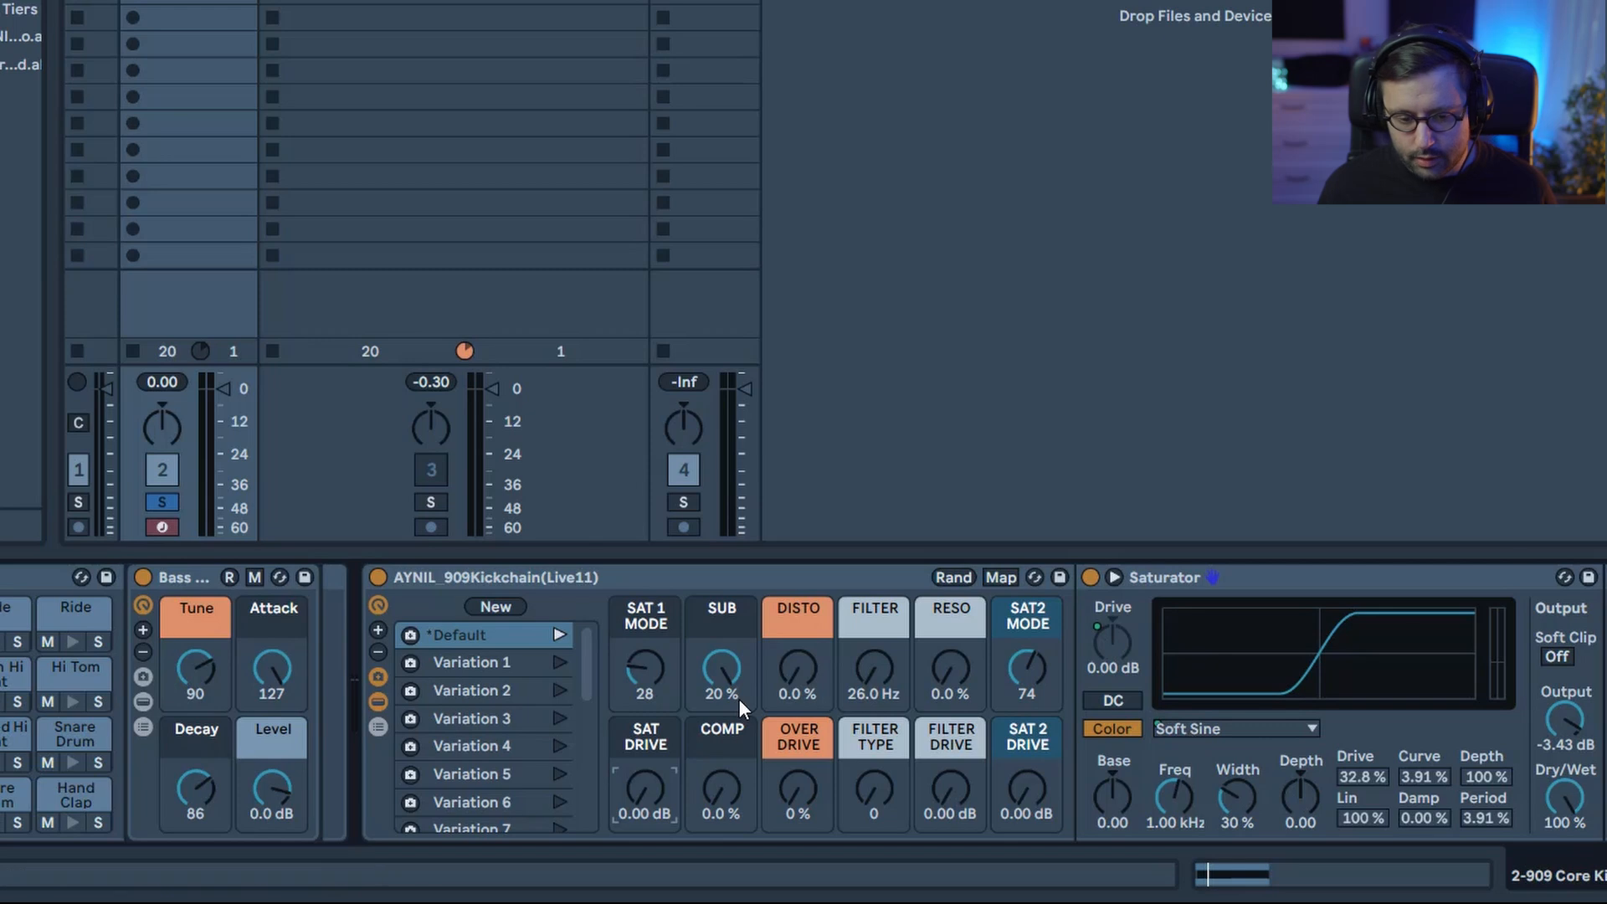
left_click_drag(645, 667, 646, 636)
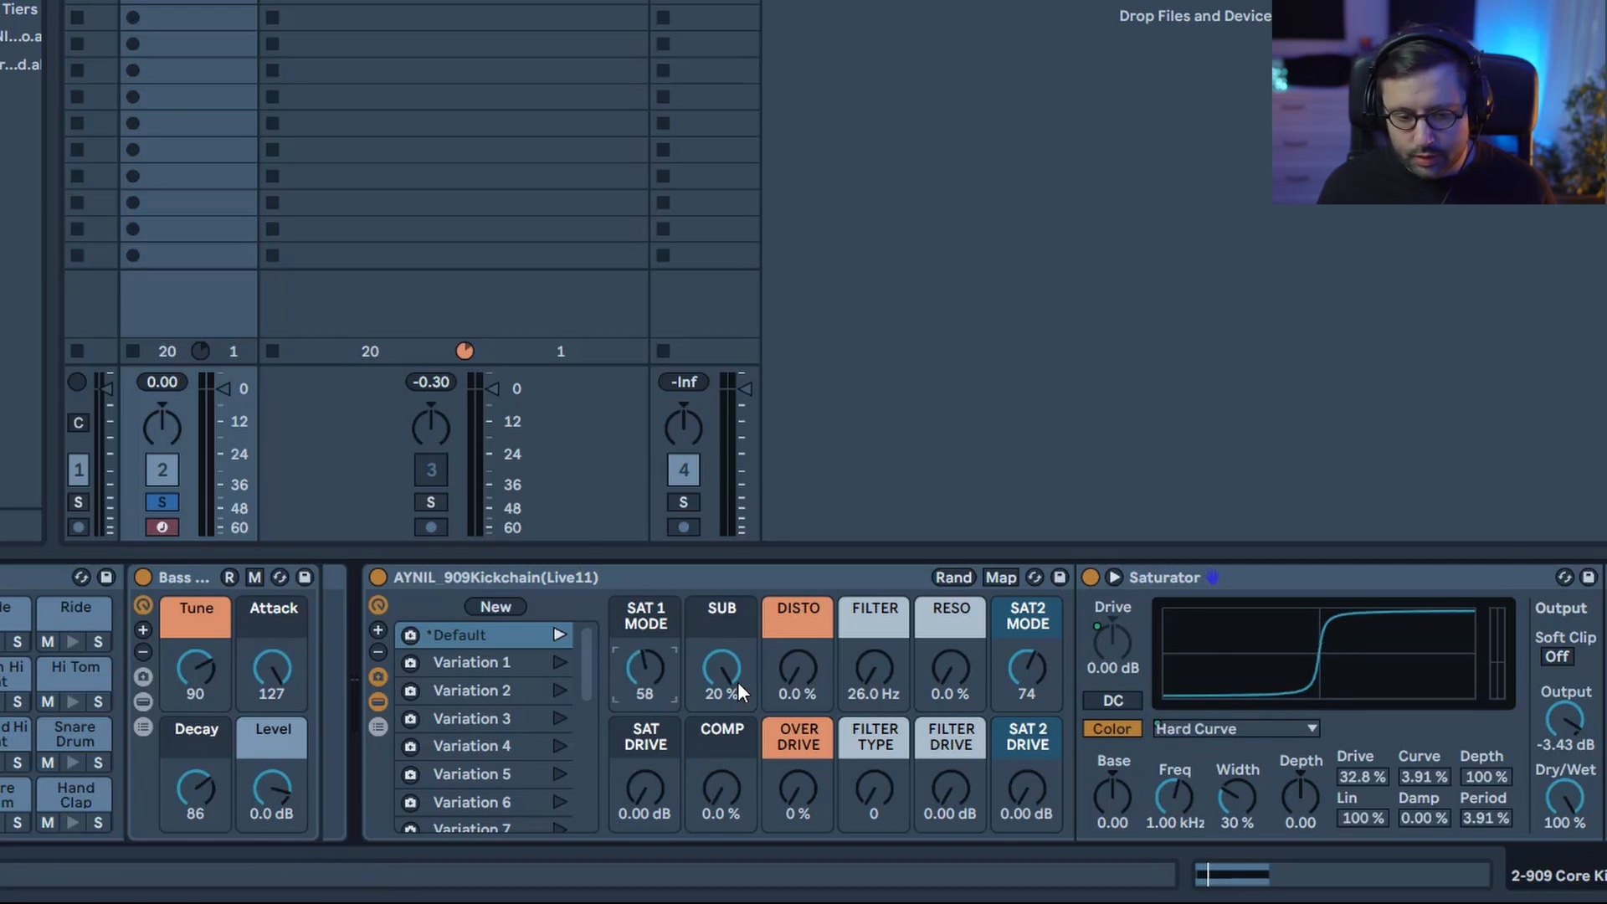
Reset SAT 1 MODE to 0, unfold the first Overdrive device with its bandwidth setting, and play the kick with SUB at 20 %.
left_click_drag(640, 696, 646, 806)
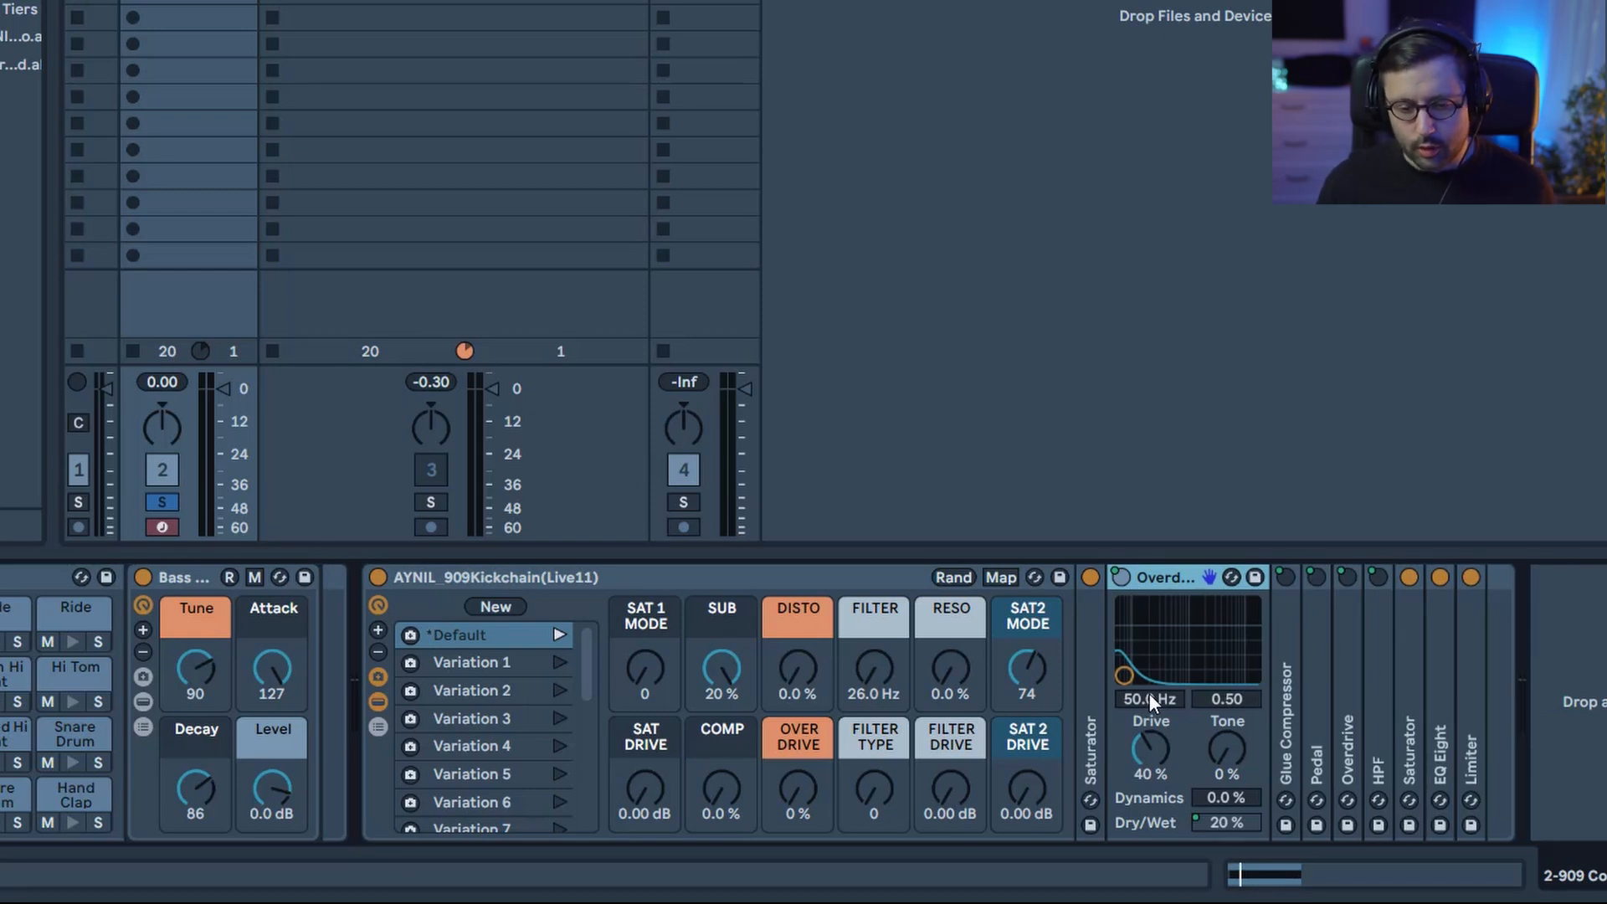
left_click(1229, 701)
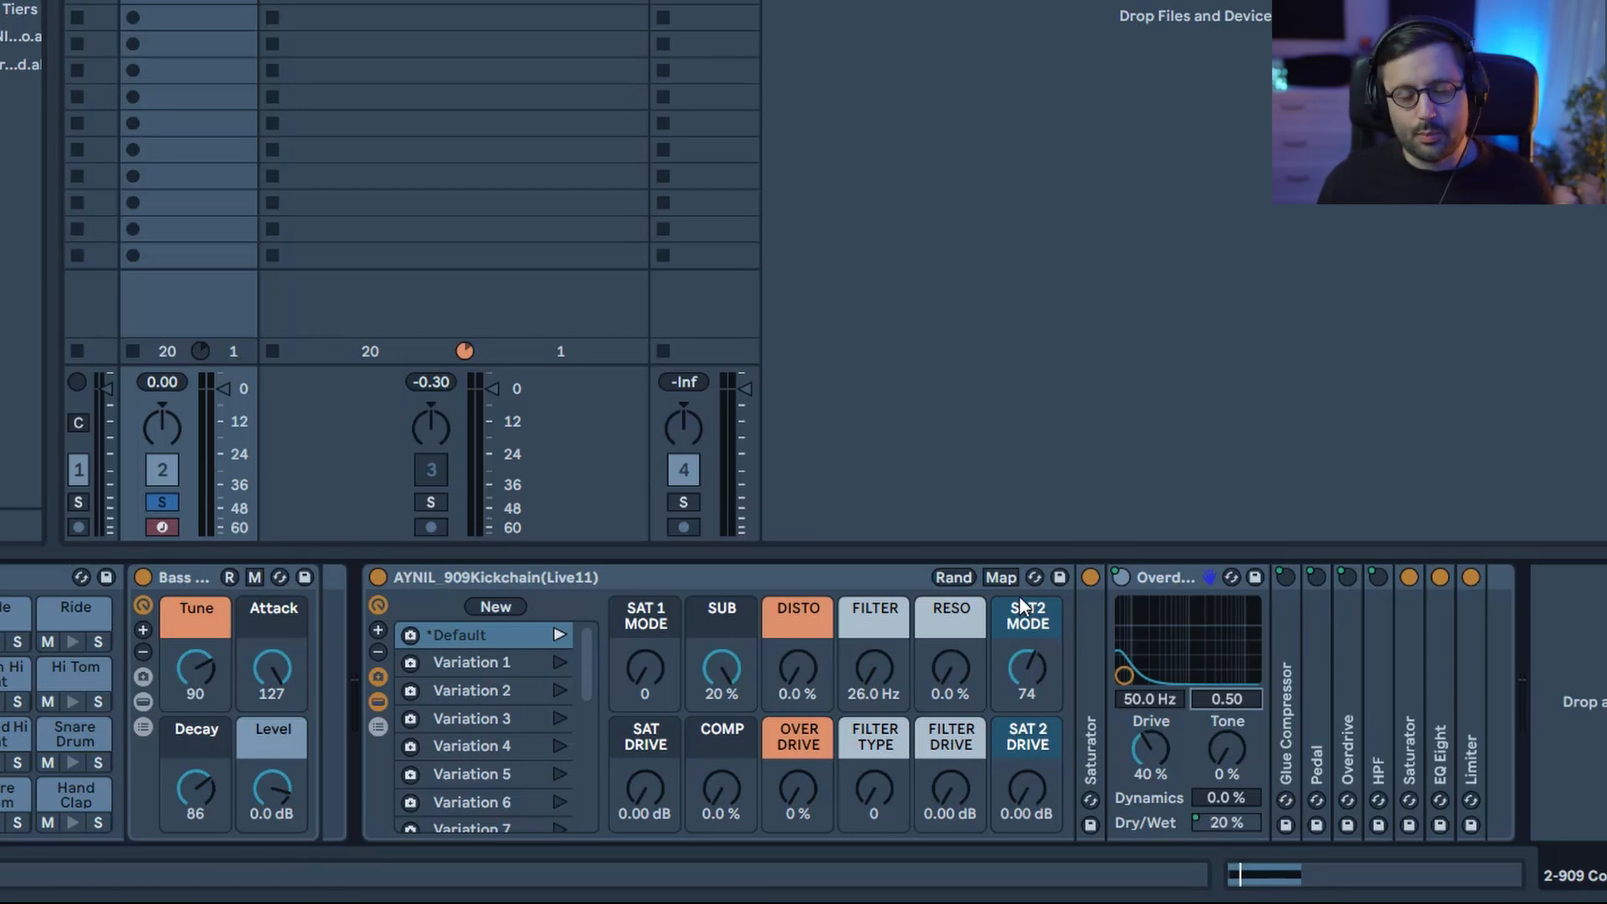
left_click(740, 677)
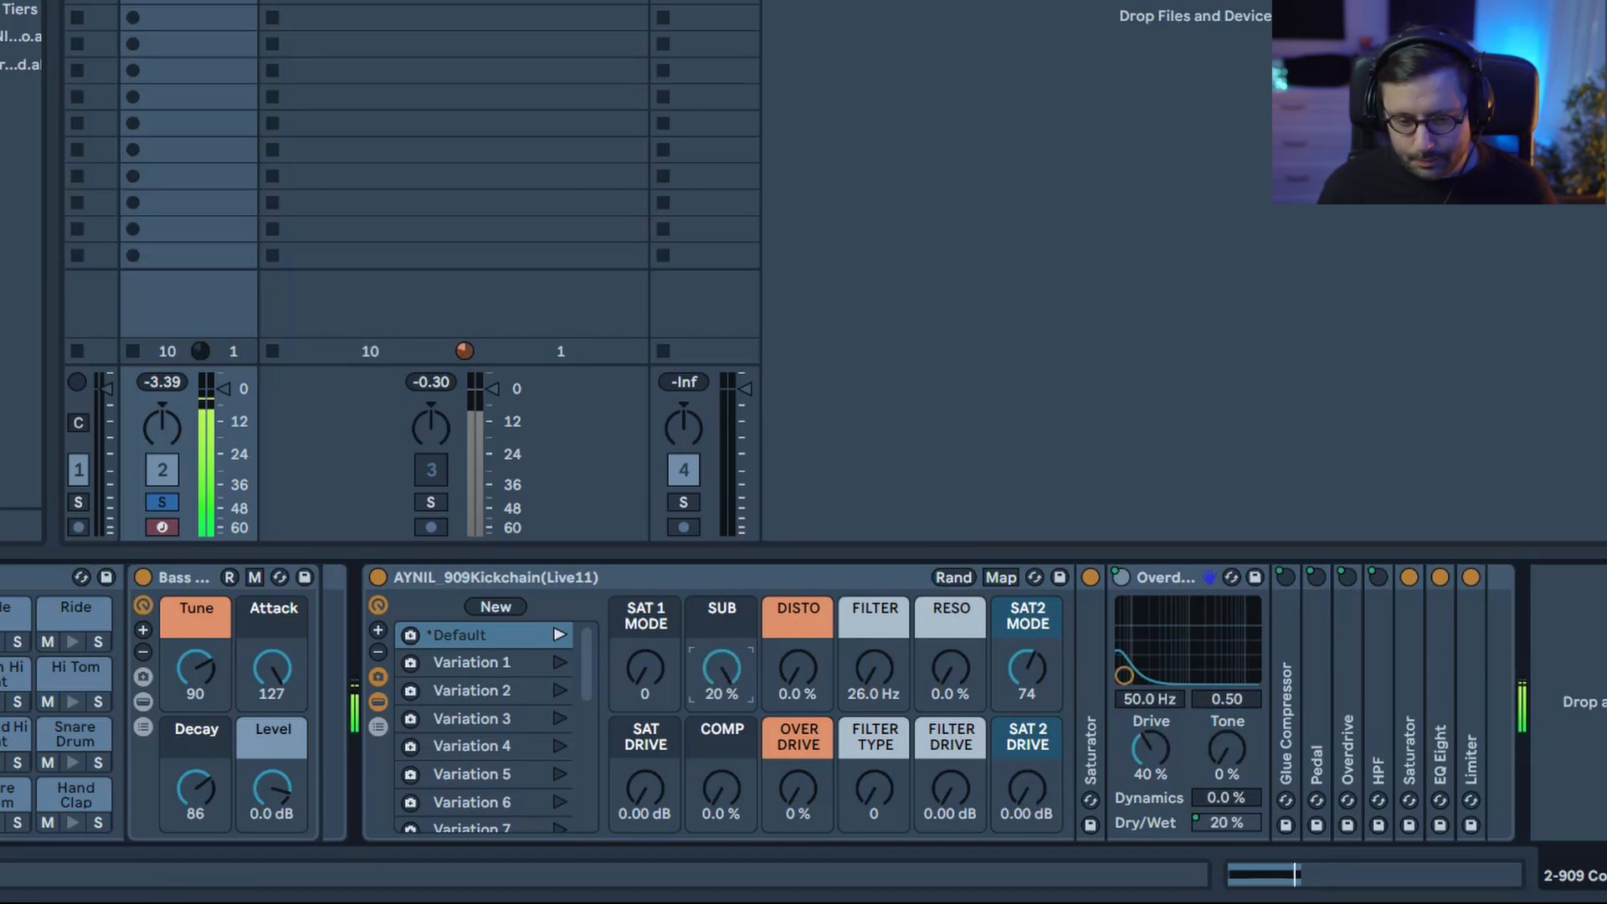
Try the first Overdrive with its frequency at 1.26 kHz, bandwidth 2.43, Tone 34 % and Drive 87 %.
left_click_drag(1150, 700, 1150, 559)
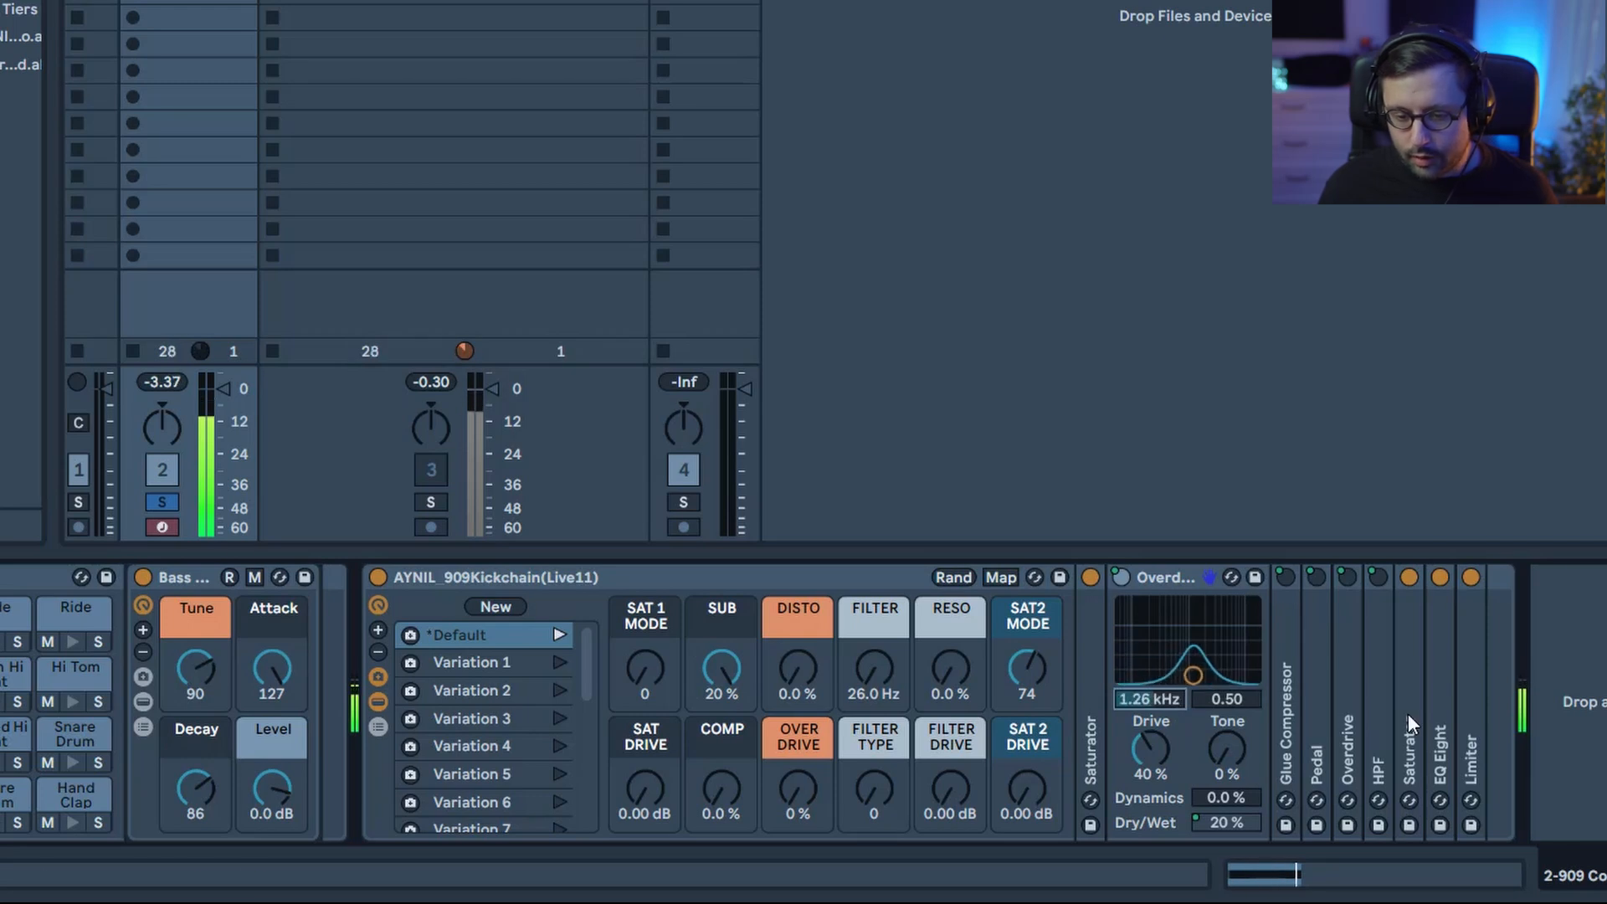
left_click_drag(1244, 700, 1245, 666)
left_click_drag(1227, 747, 1228, 720)
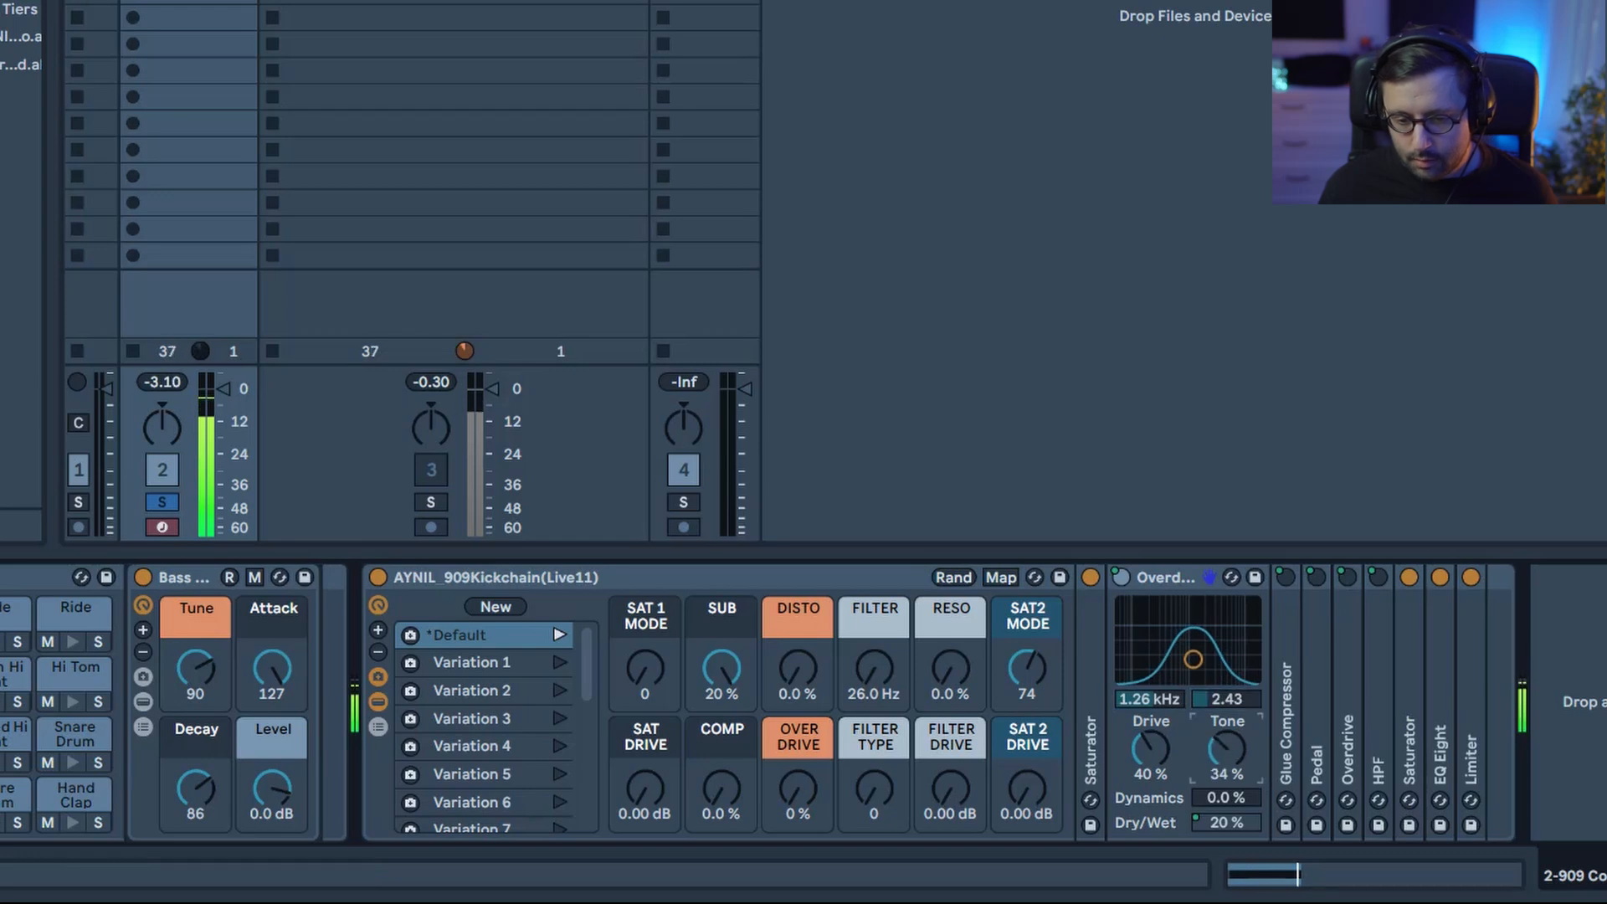
left_click_drag(1152, 766, 1151, 727)
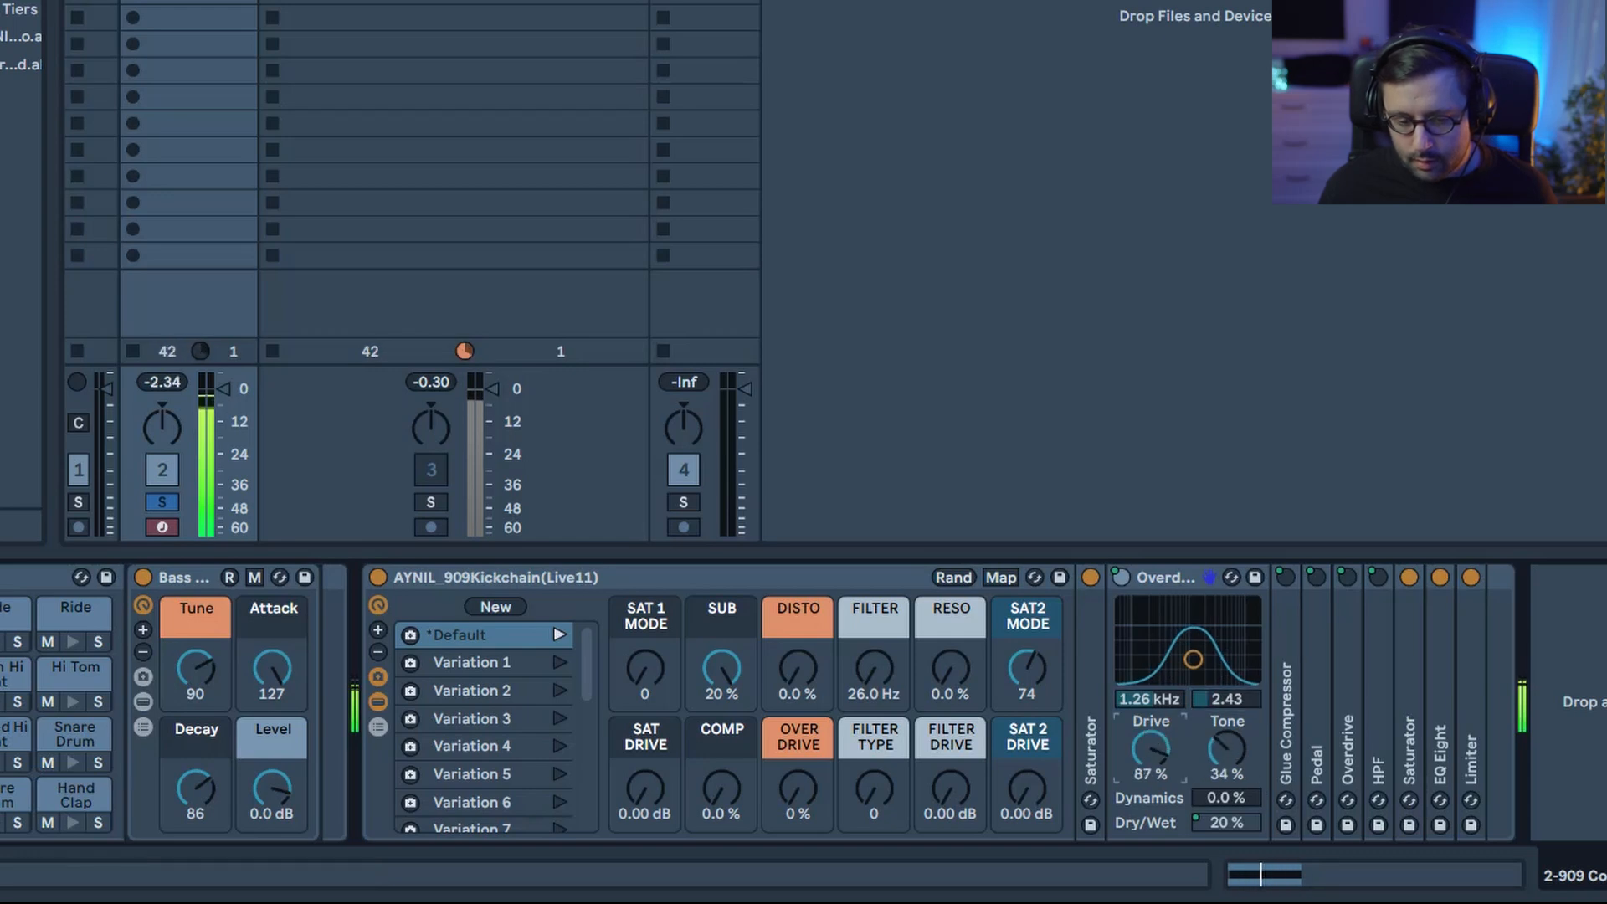
Undo the frequency, bandwidth, Tone and Drive changes on the first Overdrive, and return SUB to 0 %.
key("ctrl+z")
key("ctrl+z")
key("ctrl+z")
key("ctrl+z")
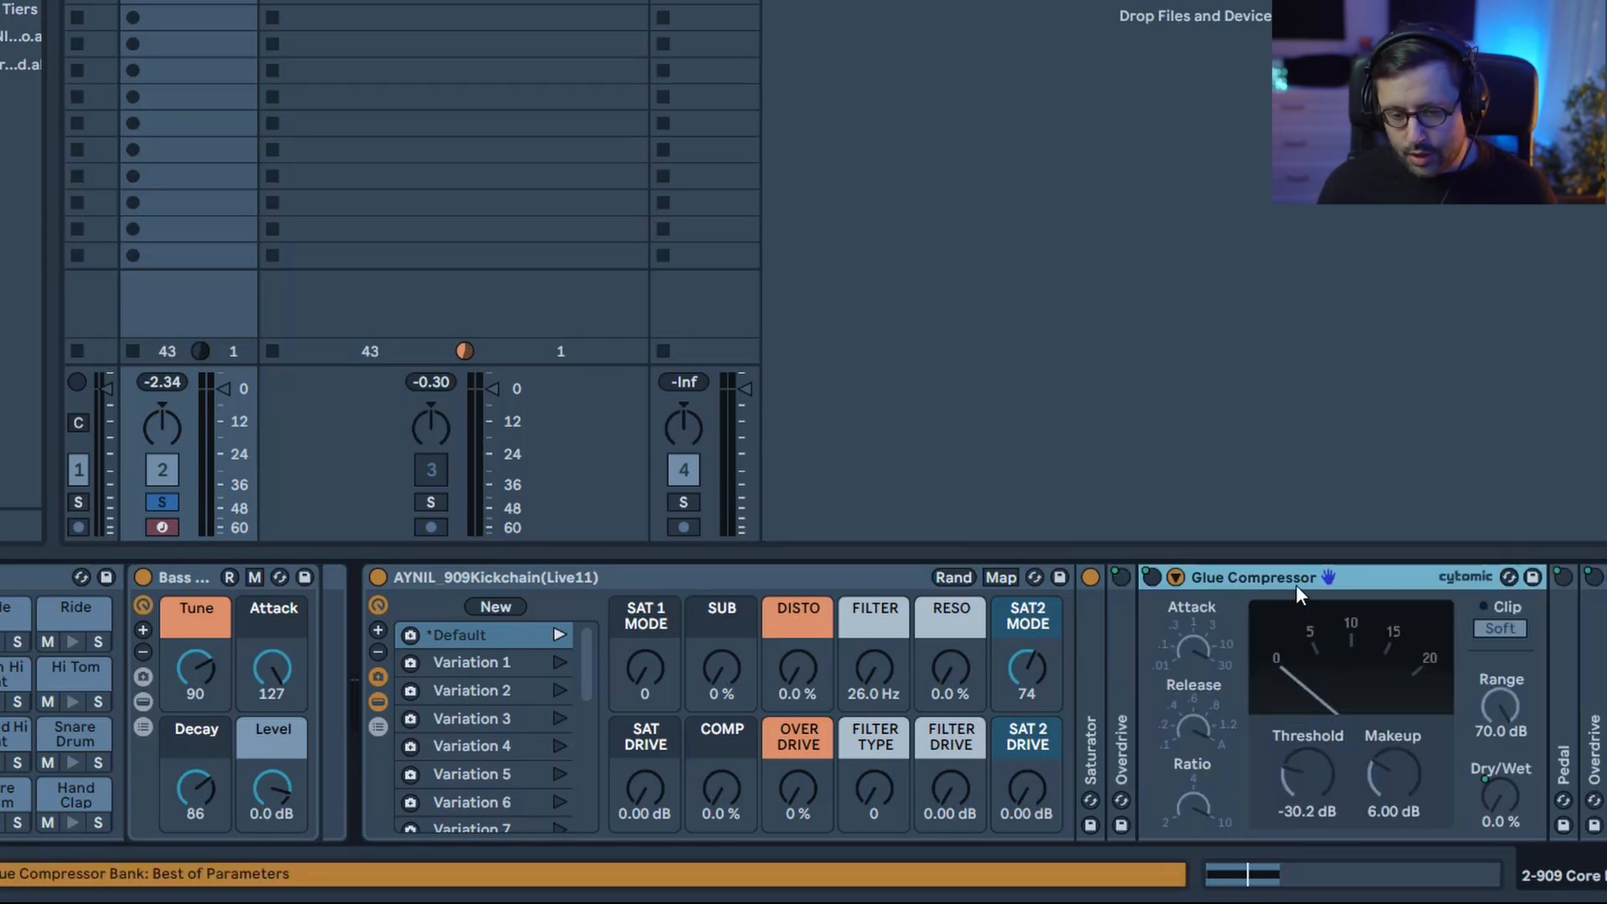
Try COMP at 5.5 % and the Glue Compressor's Threshold at 0.00 dB, undo the threshold change and return COMP to 0.0 %.
left_click_drag(728, 822, 729, 816)
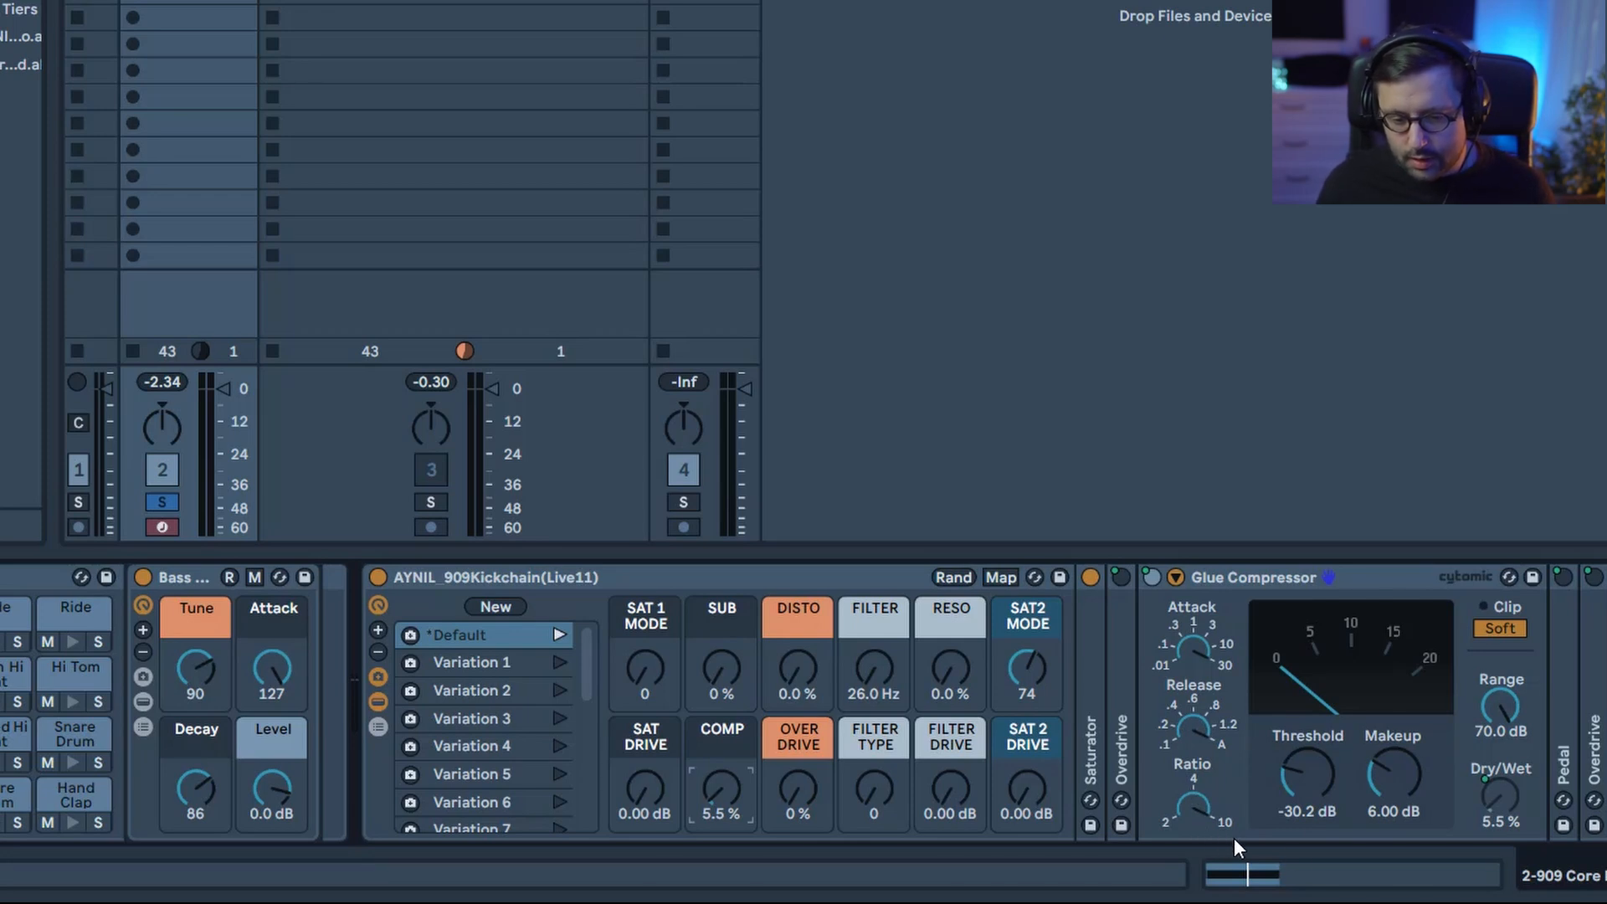
key("space")
left_click_drag(1297, 779, 1297, 644)
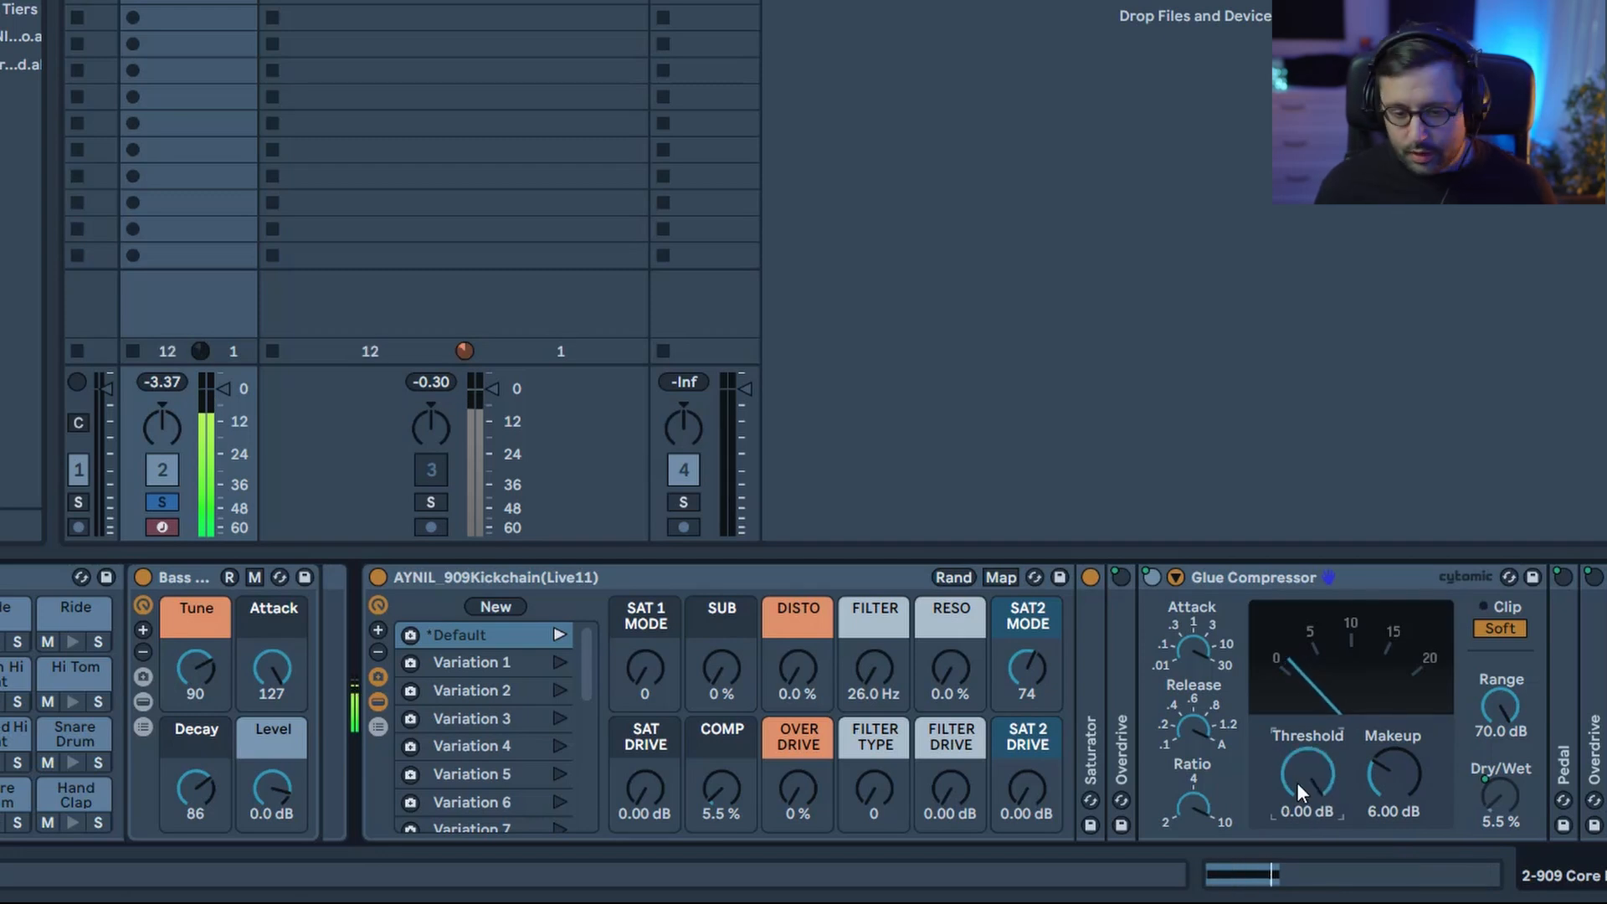
key("ctrl+z")
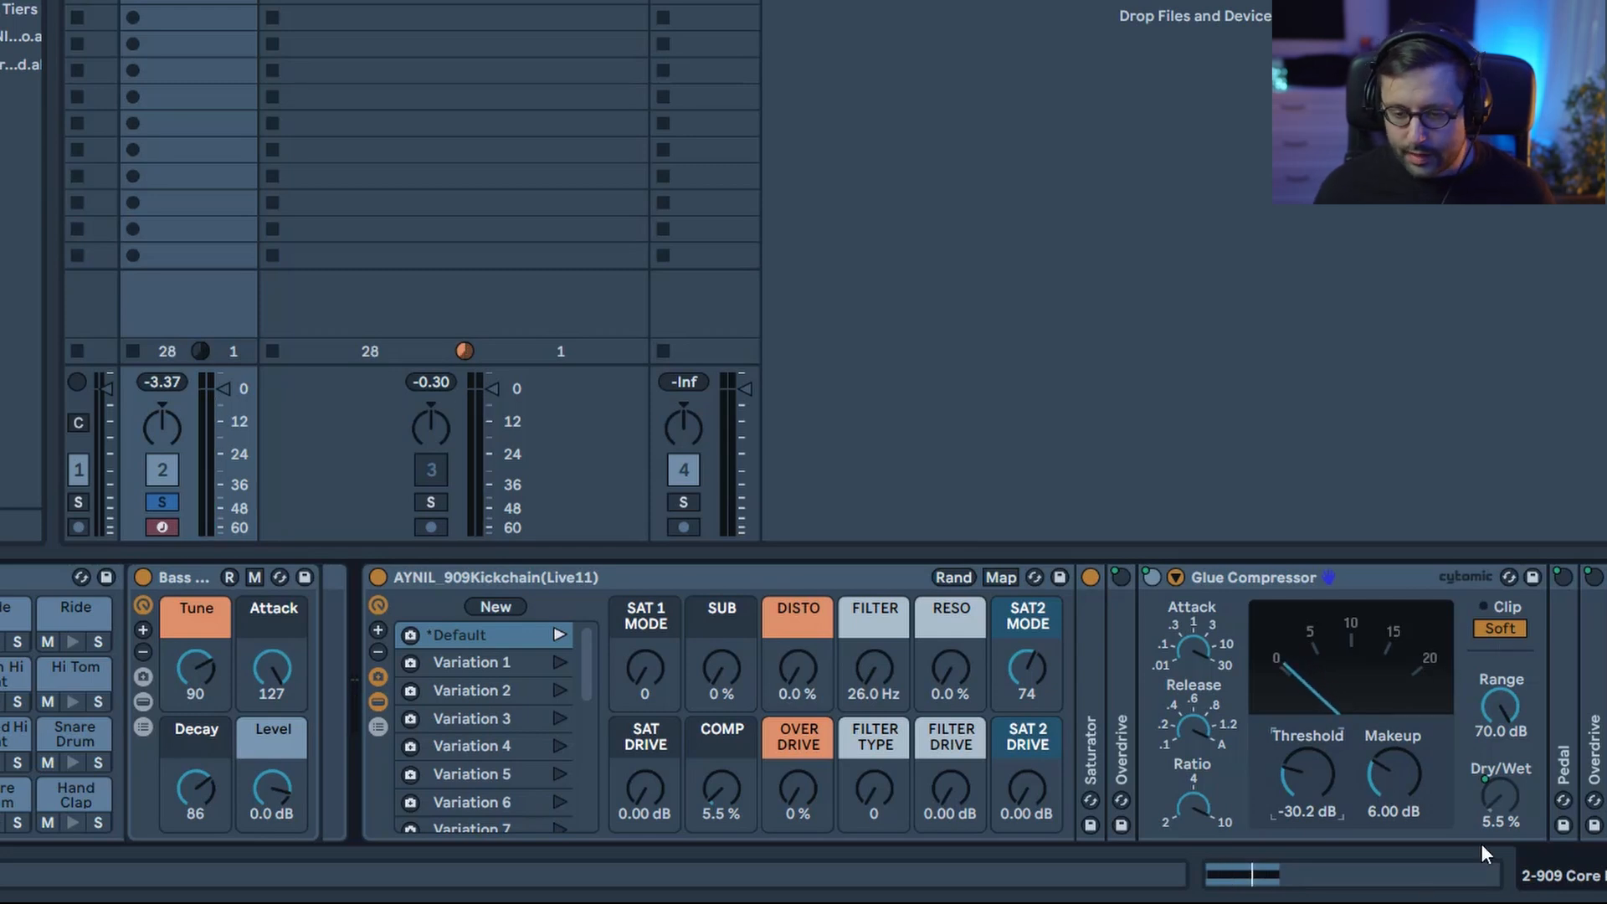
left_click_drag(727, 809, 722, 845)
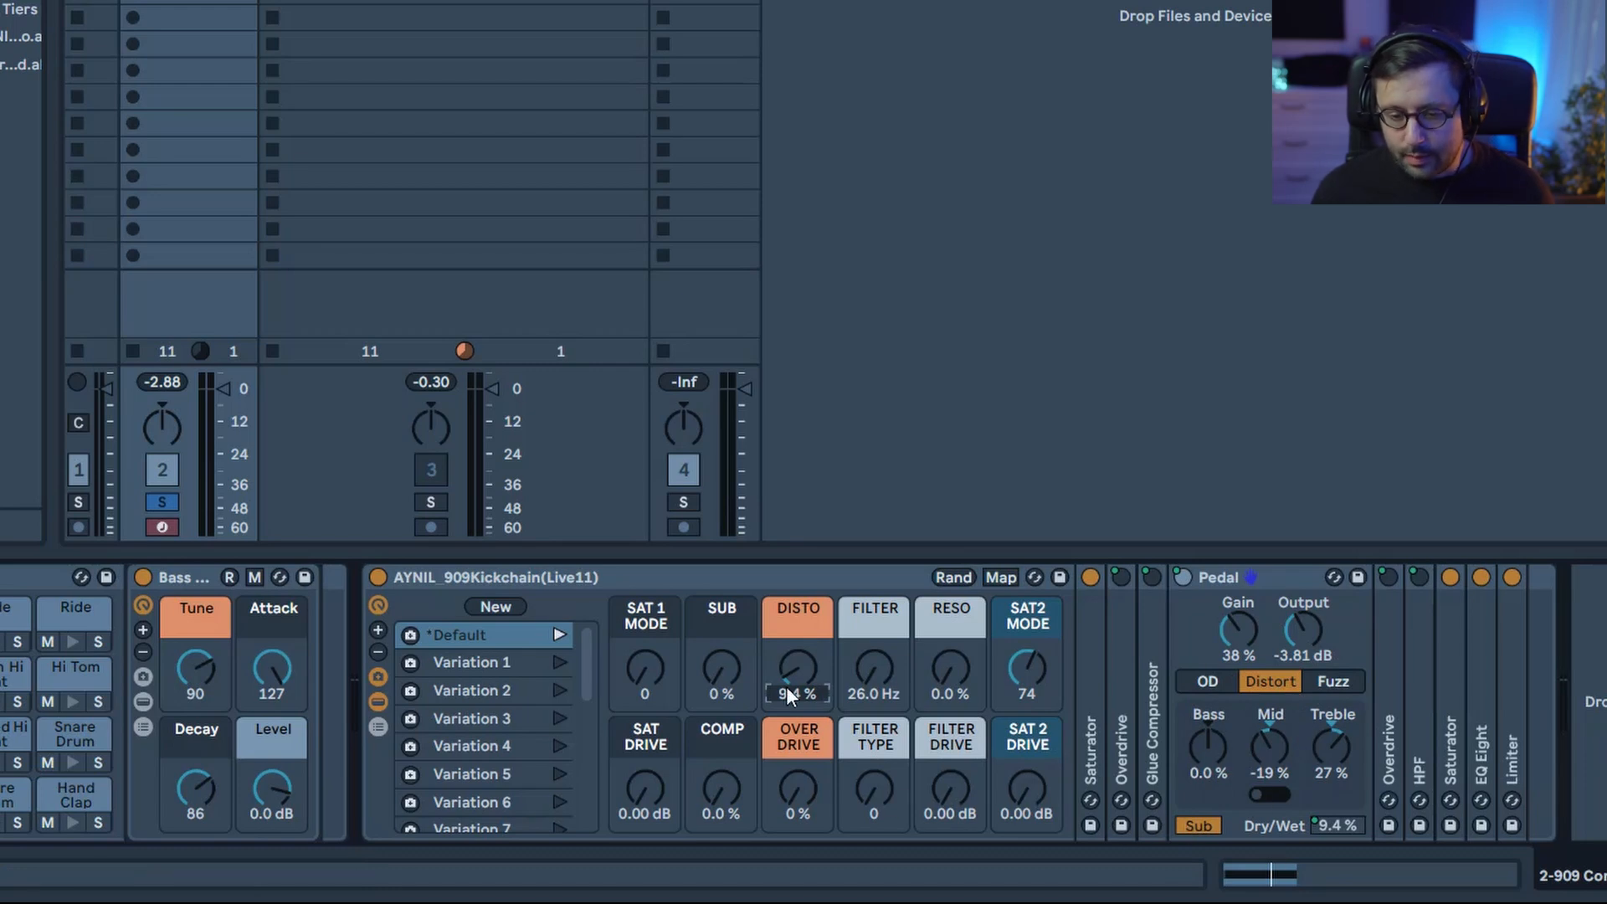
Play the kick with DISTO at 52 % and the Pedal's Gain at 76 %, and return the Gain to 38 %.
key("space")
left_click_drag(822, 693, 821, 637)
left_click_drag(1239, 648, 1239, 585)
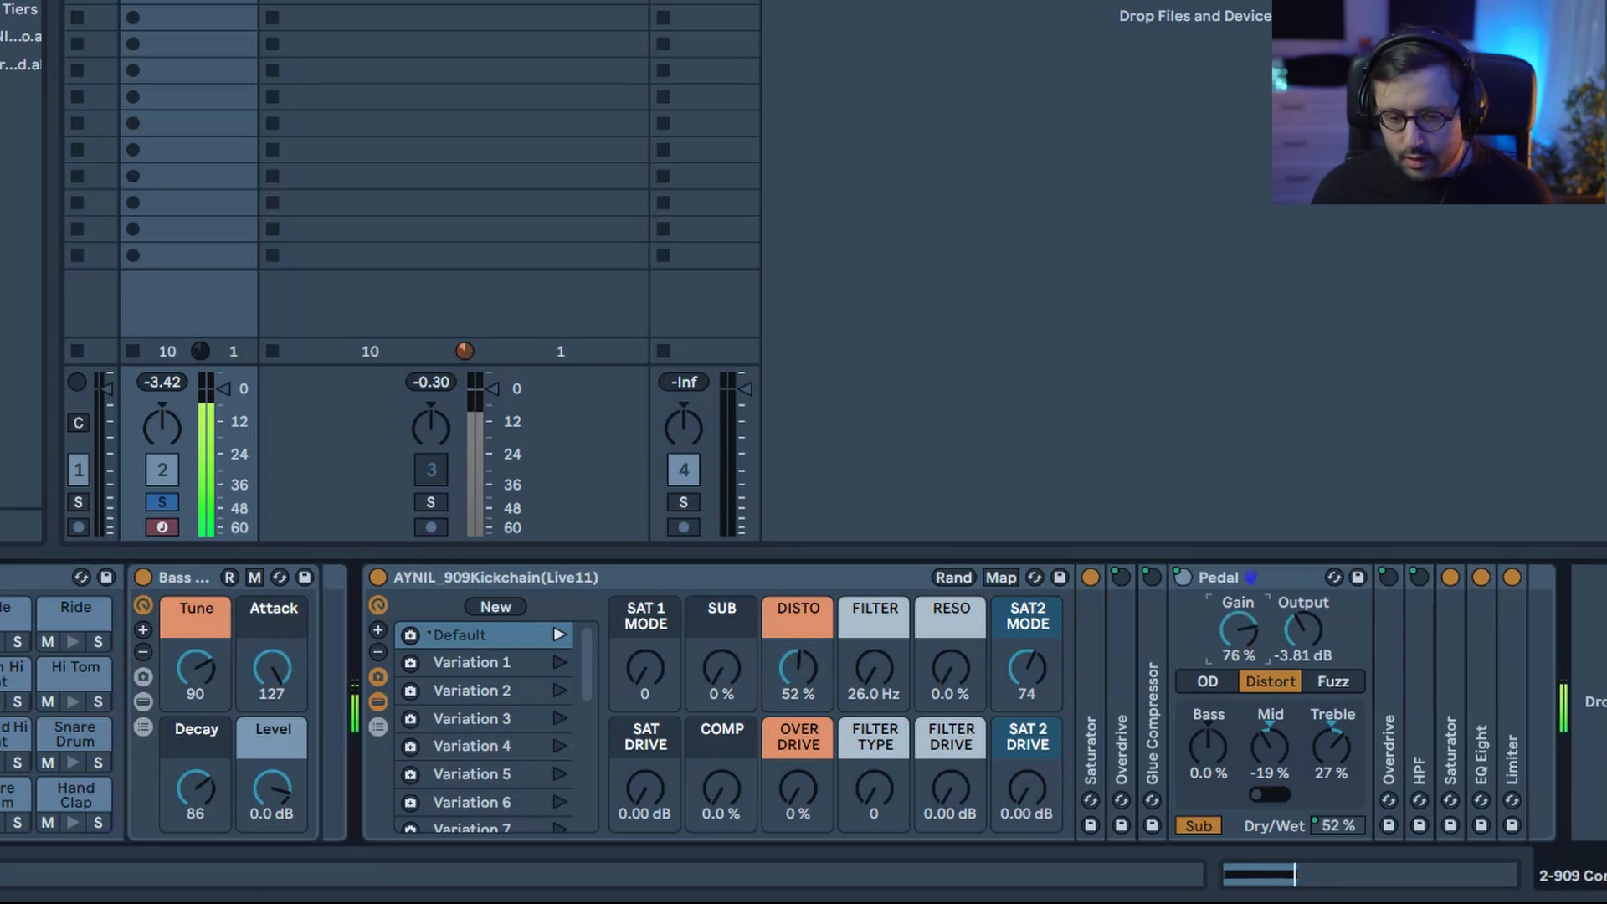
key("space")
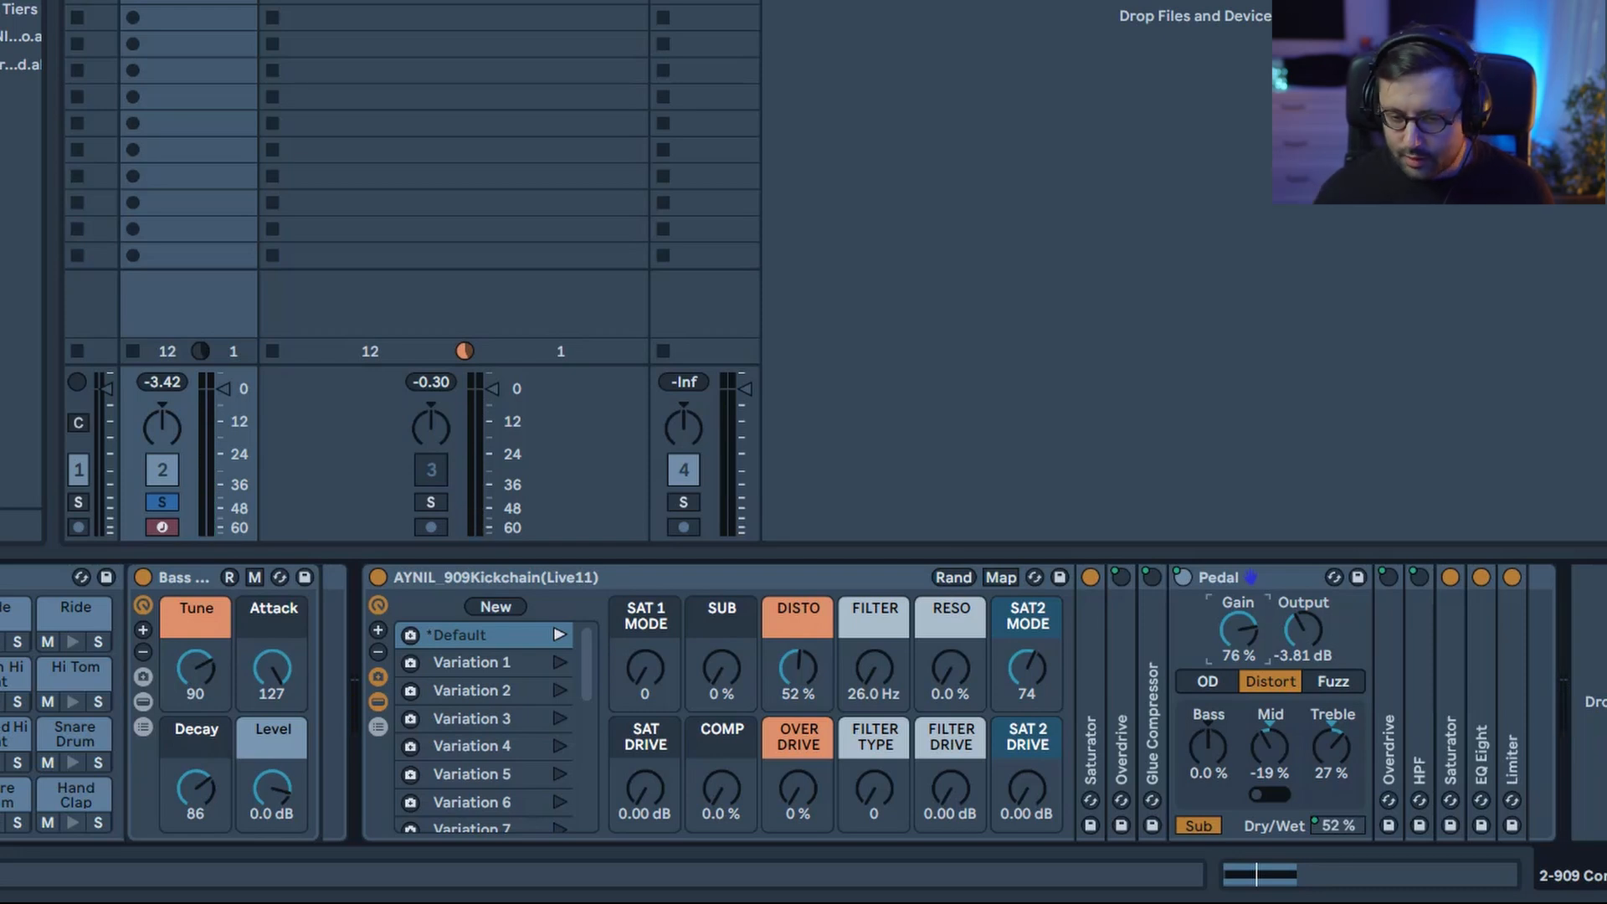
left_click_drag(1257, 625, 1258, 685)
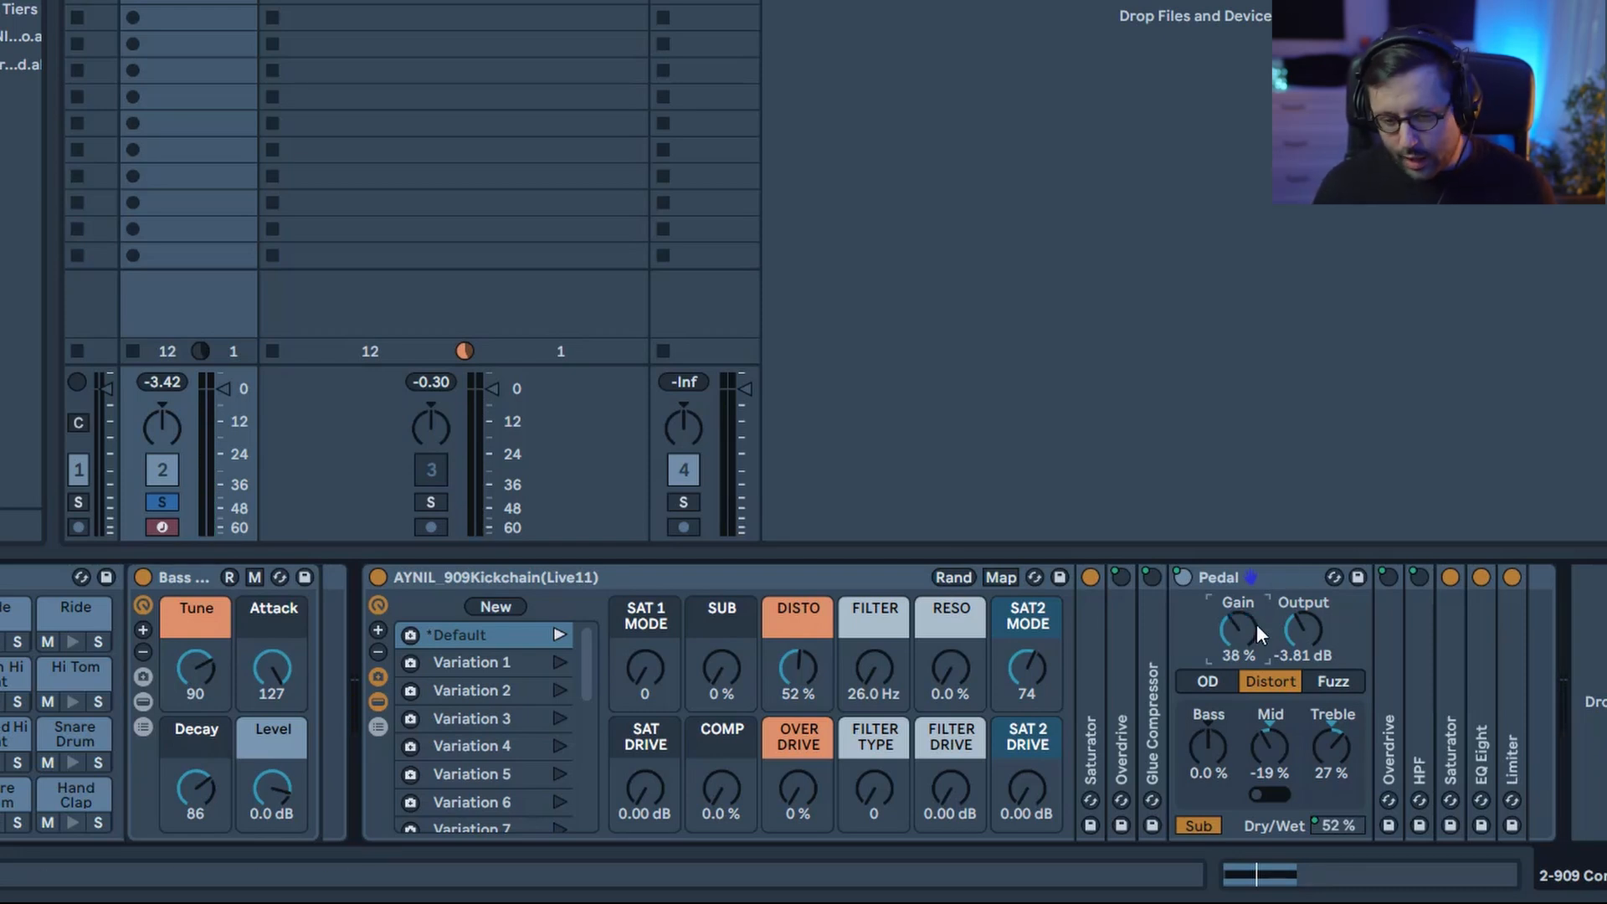
key("space")
left_click_drag(1248, 631, 1248, 661)
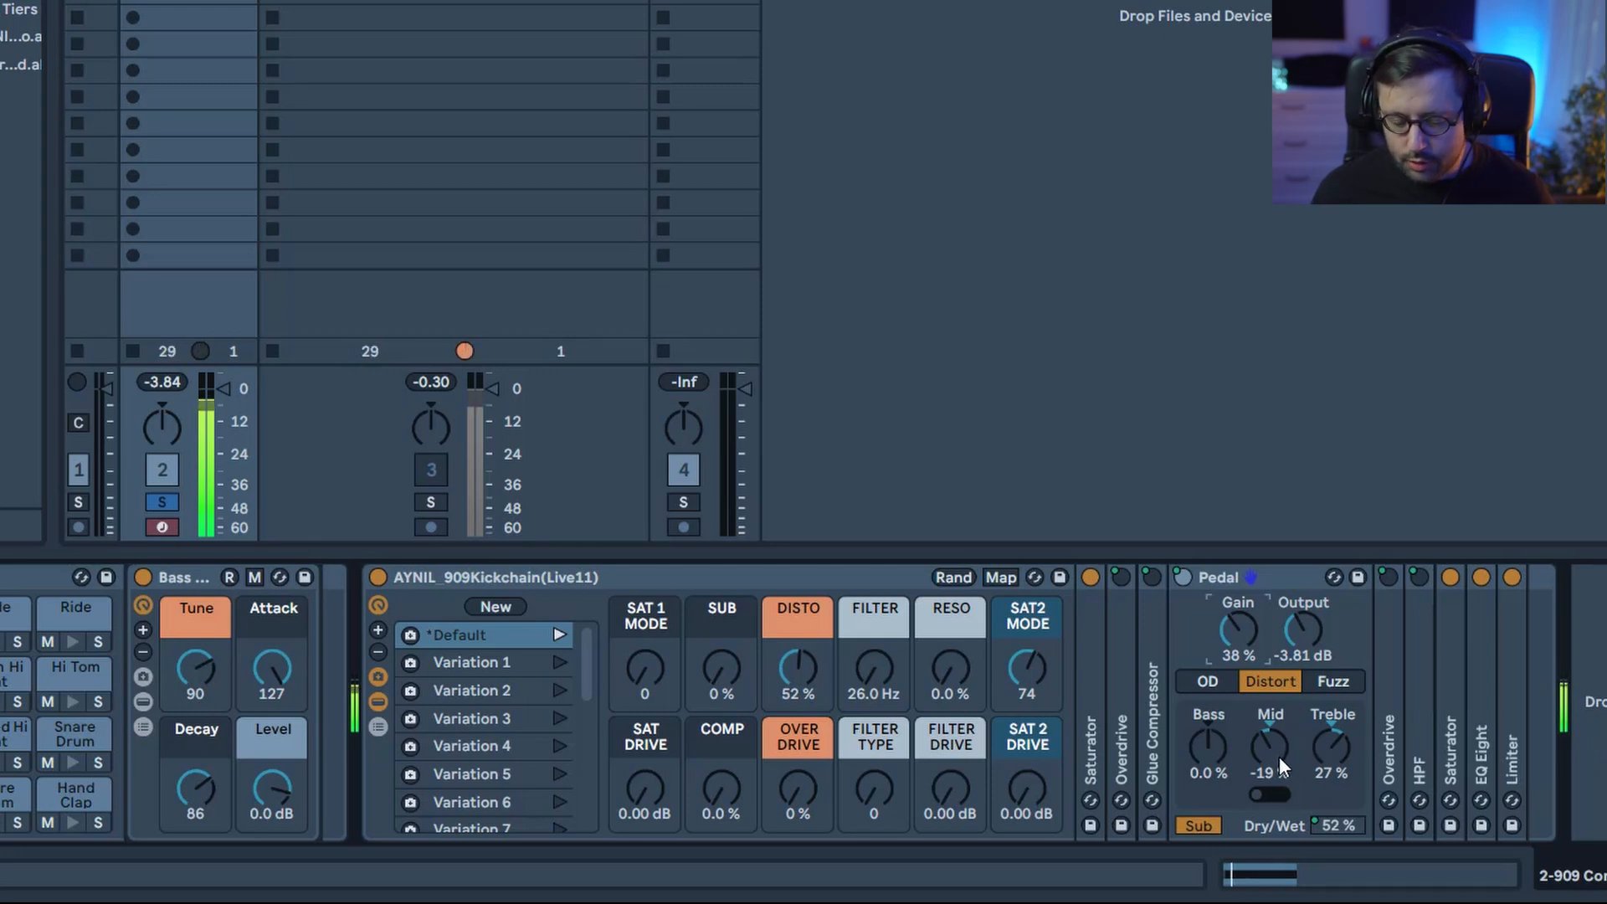
Try the Pedal's Treble at -22 %, undo that change, and try its Sub switch.
left_click_drag(1278, 757, 1344, 820)
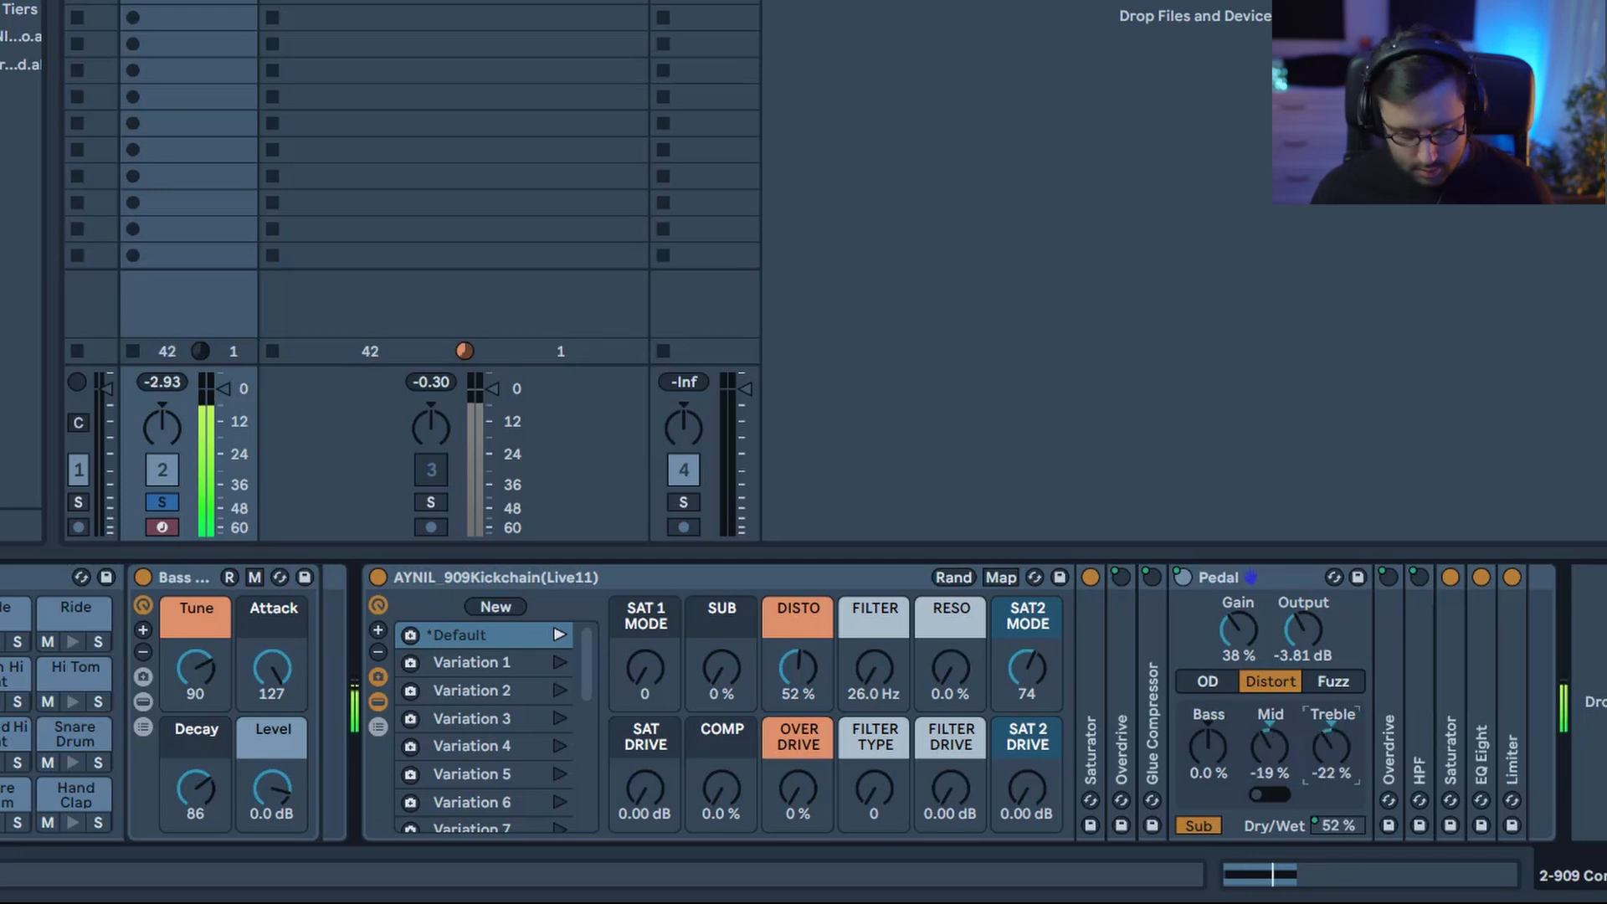
key("ctrl+z")
left_click(1199, 825)
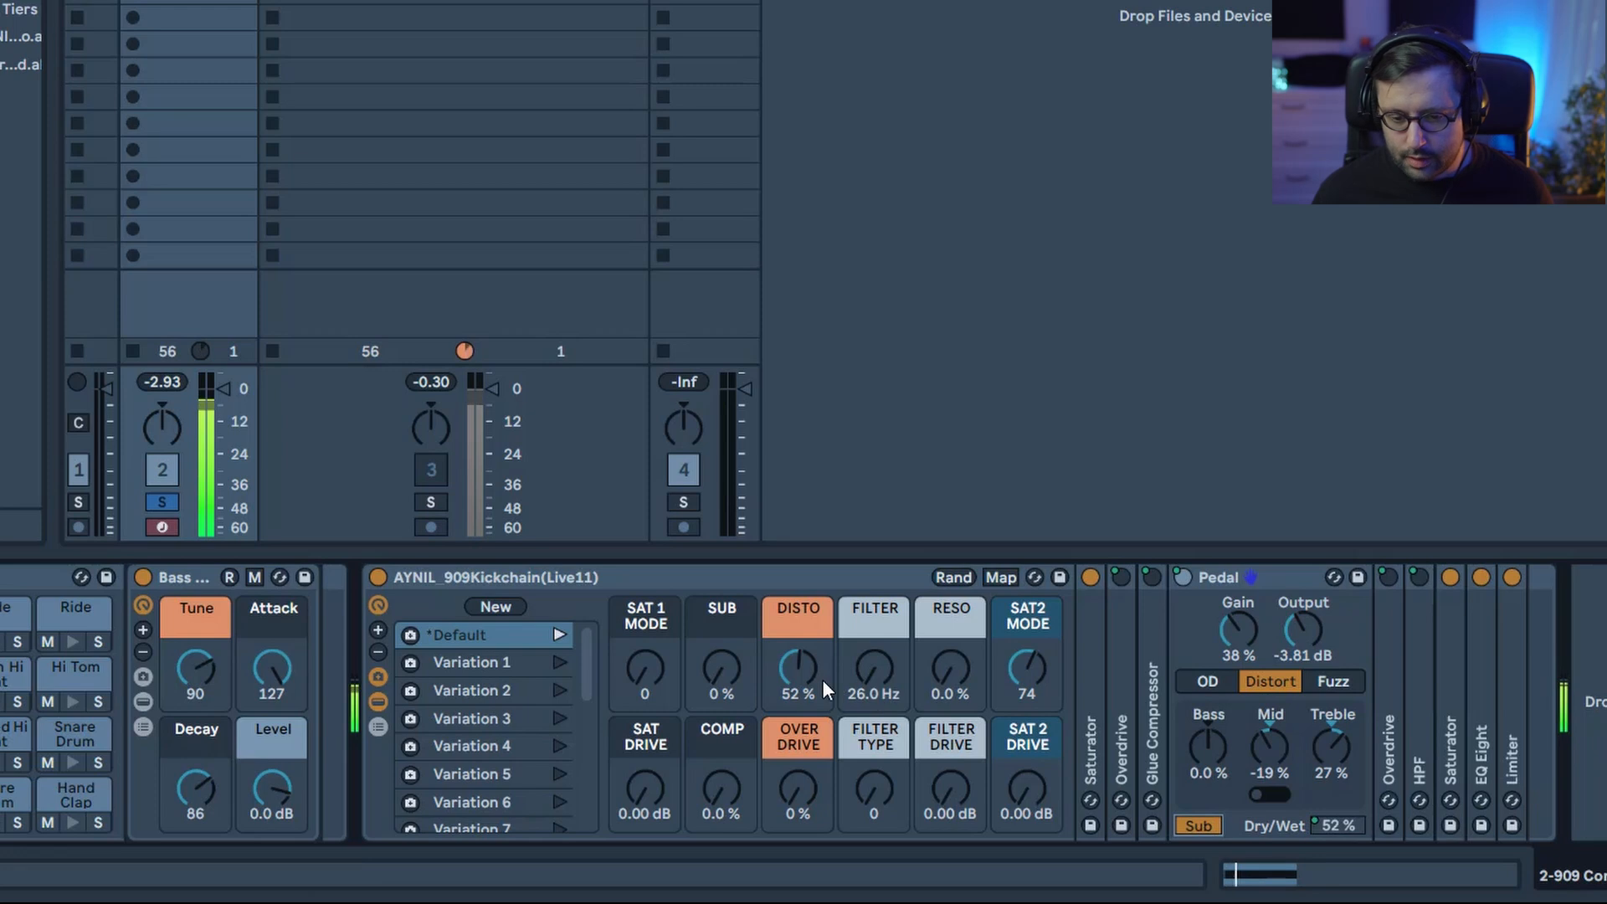
Reset DISTO to 0.0 %, fold the Pedal device and unfold the second Overdrive.
left_click_drag(822, 680, 822, 753)
double_click(1275, 575)
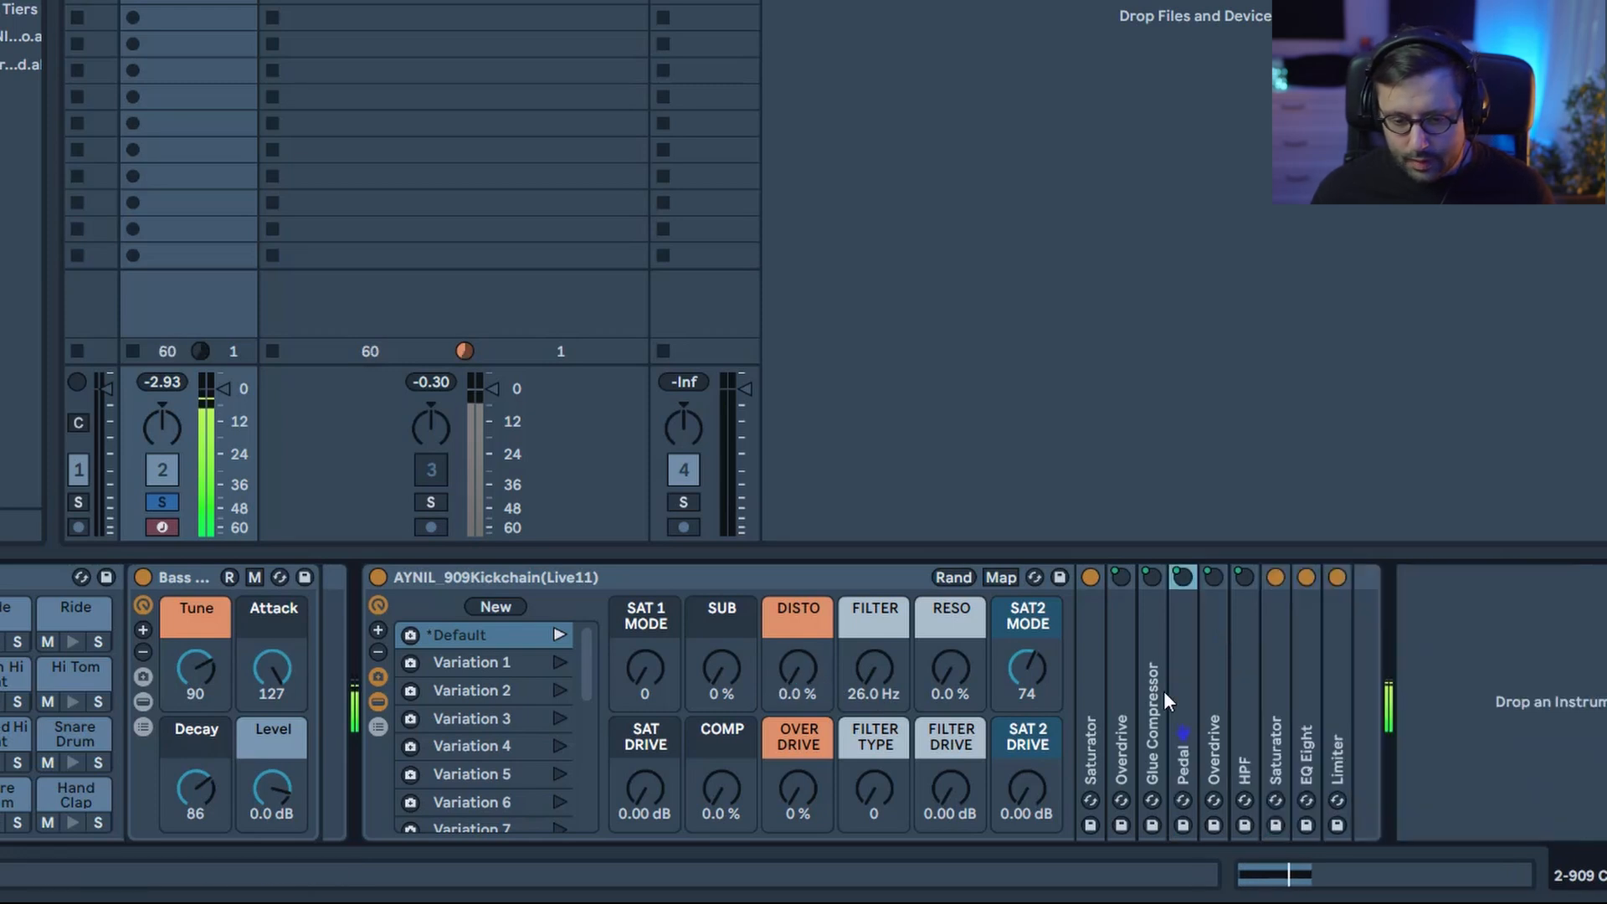
double_click(1216, 695)
Try the OVER DRIVE macro at 36 % and 100 %, and bring it down to 30 %.
left_click_drag(816, 804, 815, 754)
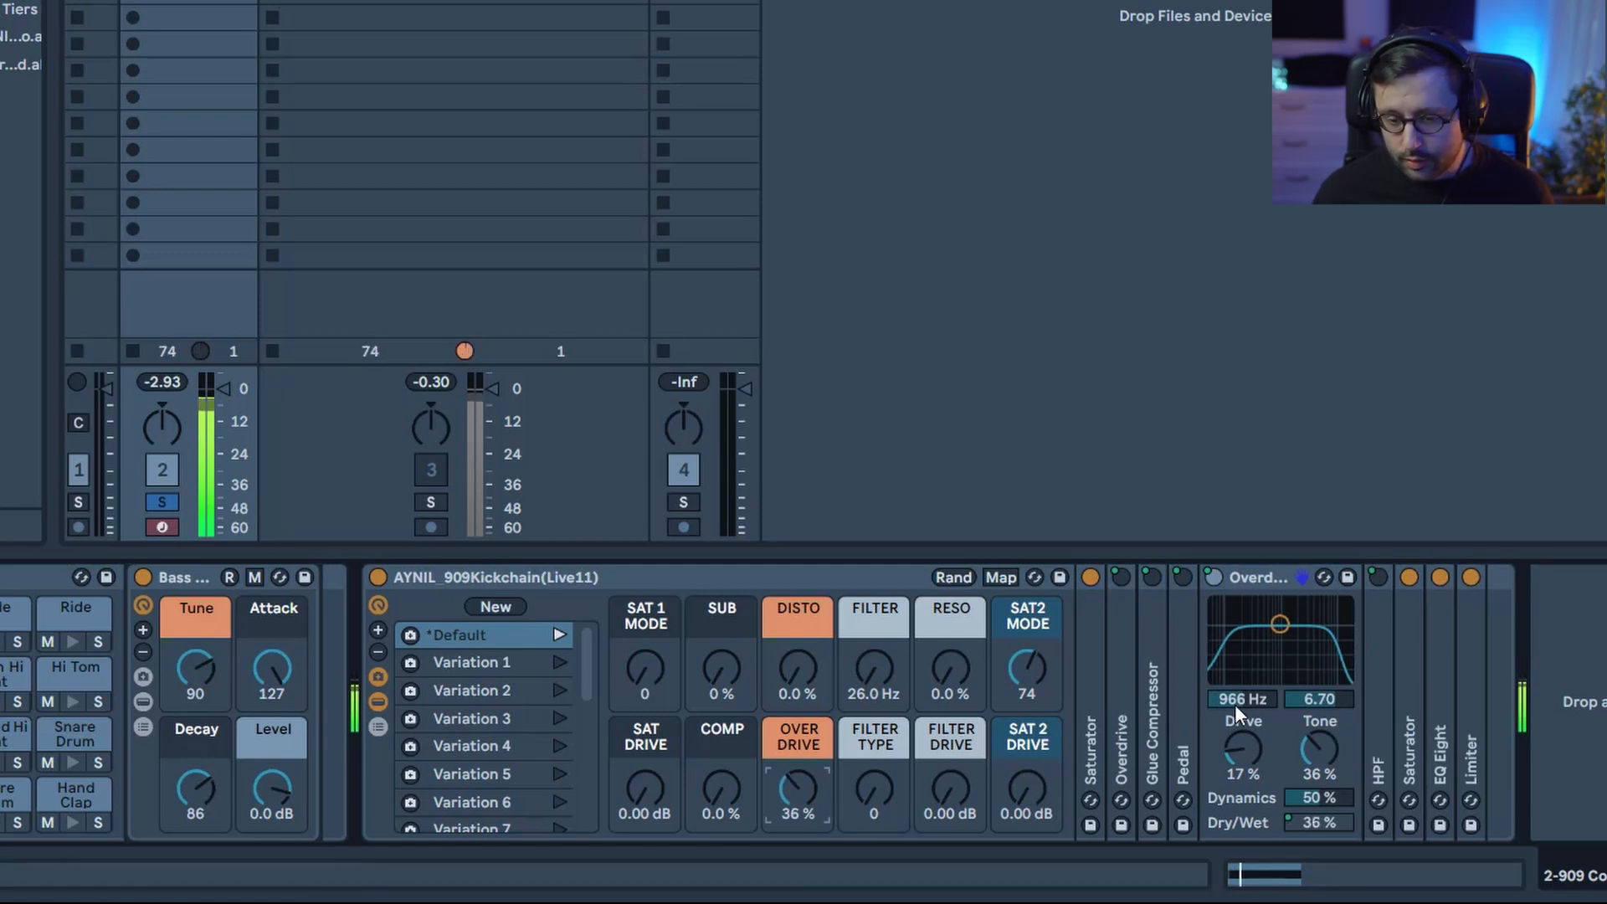
left_click_drag(815, 802, 816, 703)
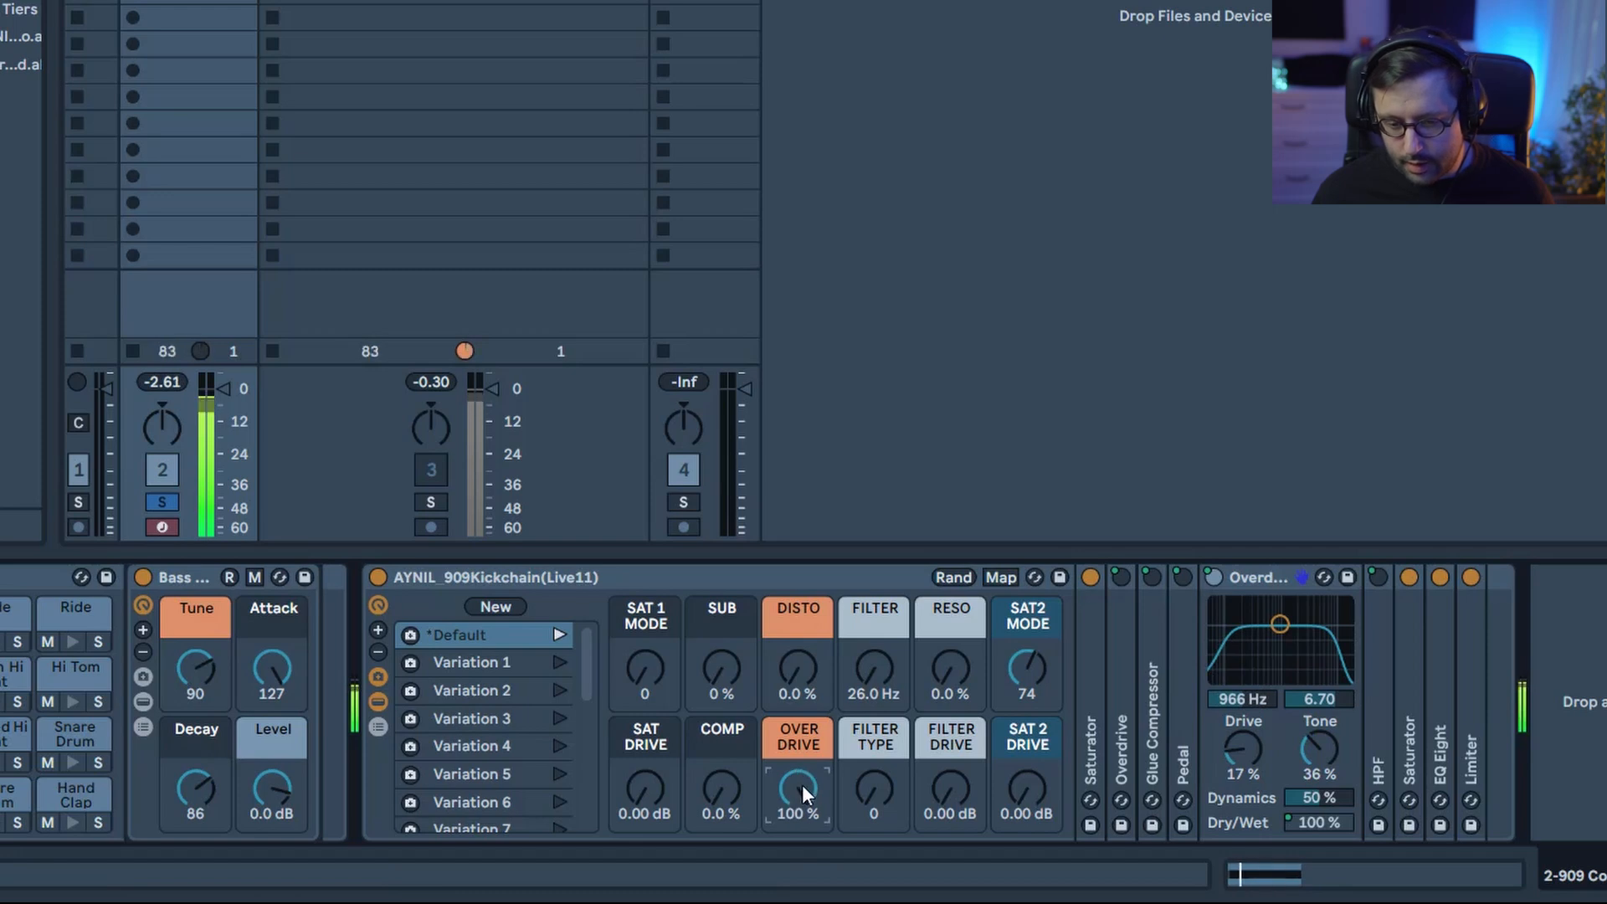
left_click_drag(802, 785, 802, 880)
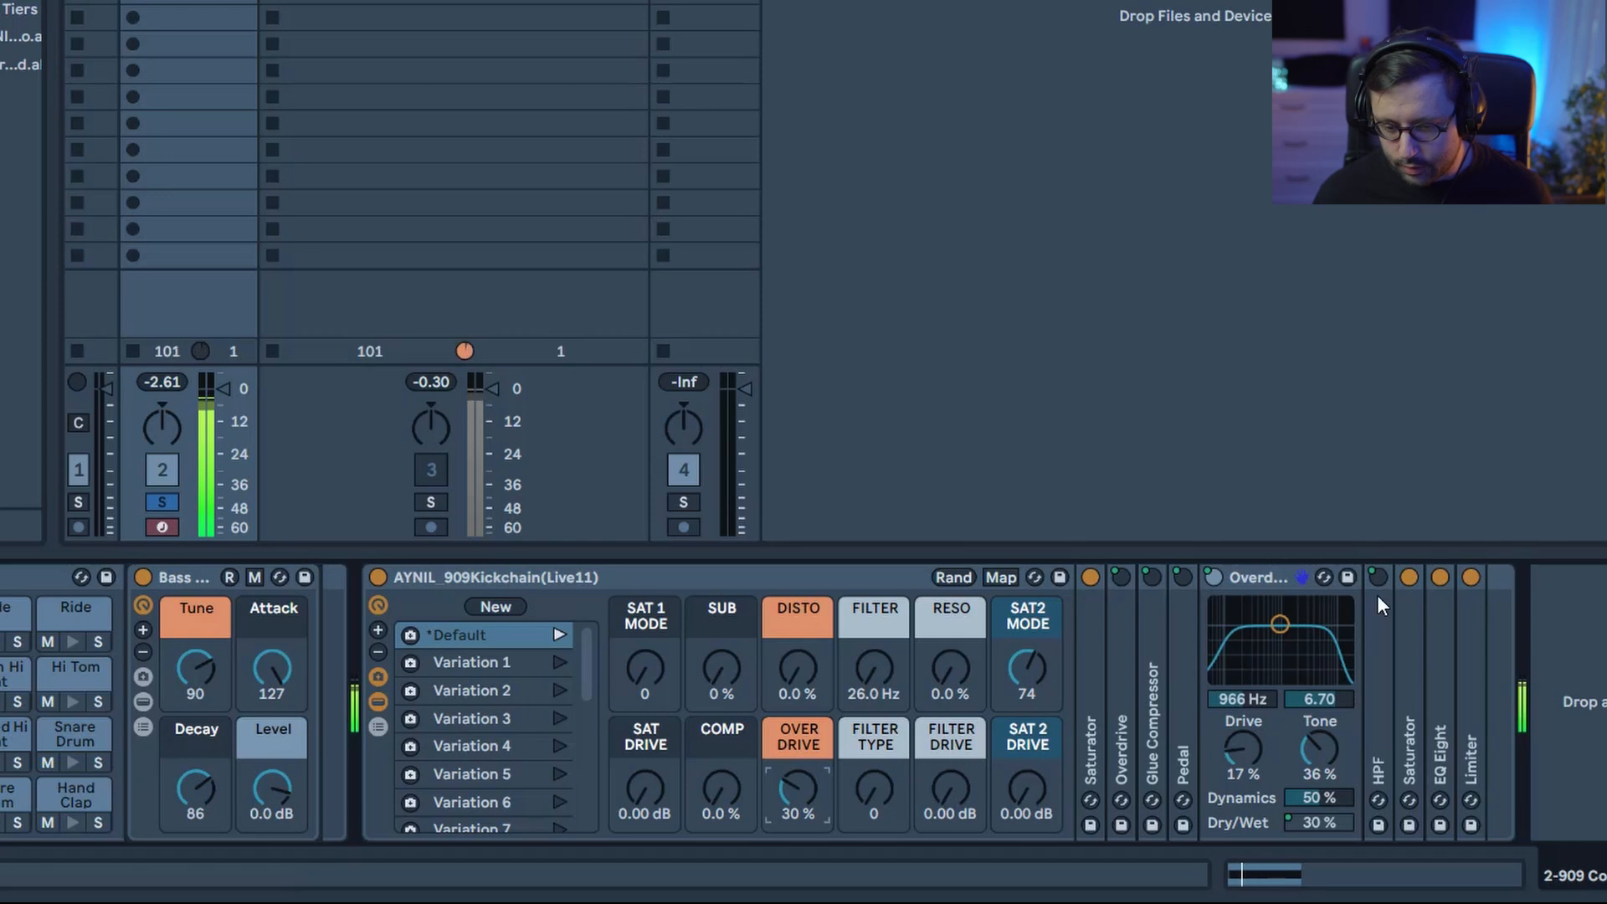
Fold the second Overdrive, unfold the HPF device, stop playback and reset OVER DRIVE to 0 %.
left_click(1243, 581)
double_click(1243, 581)
double_click(1244, 628)
key("space")
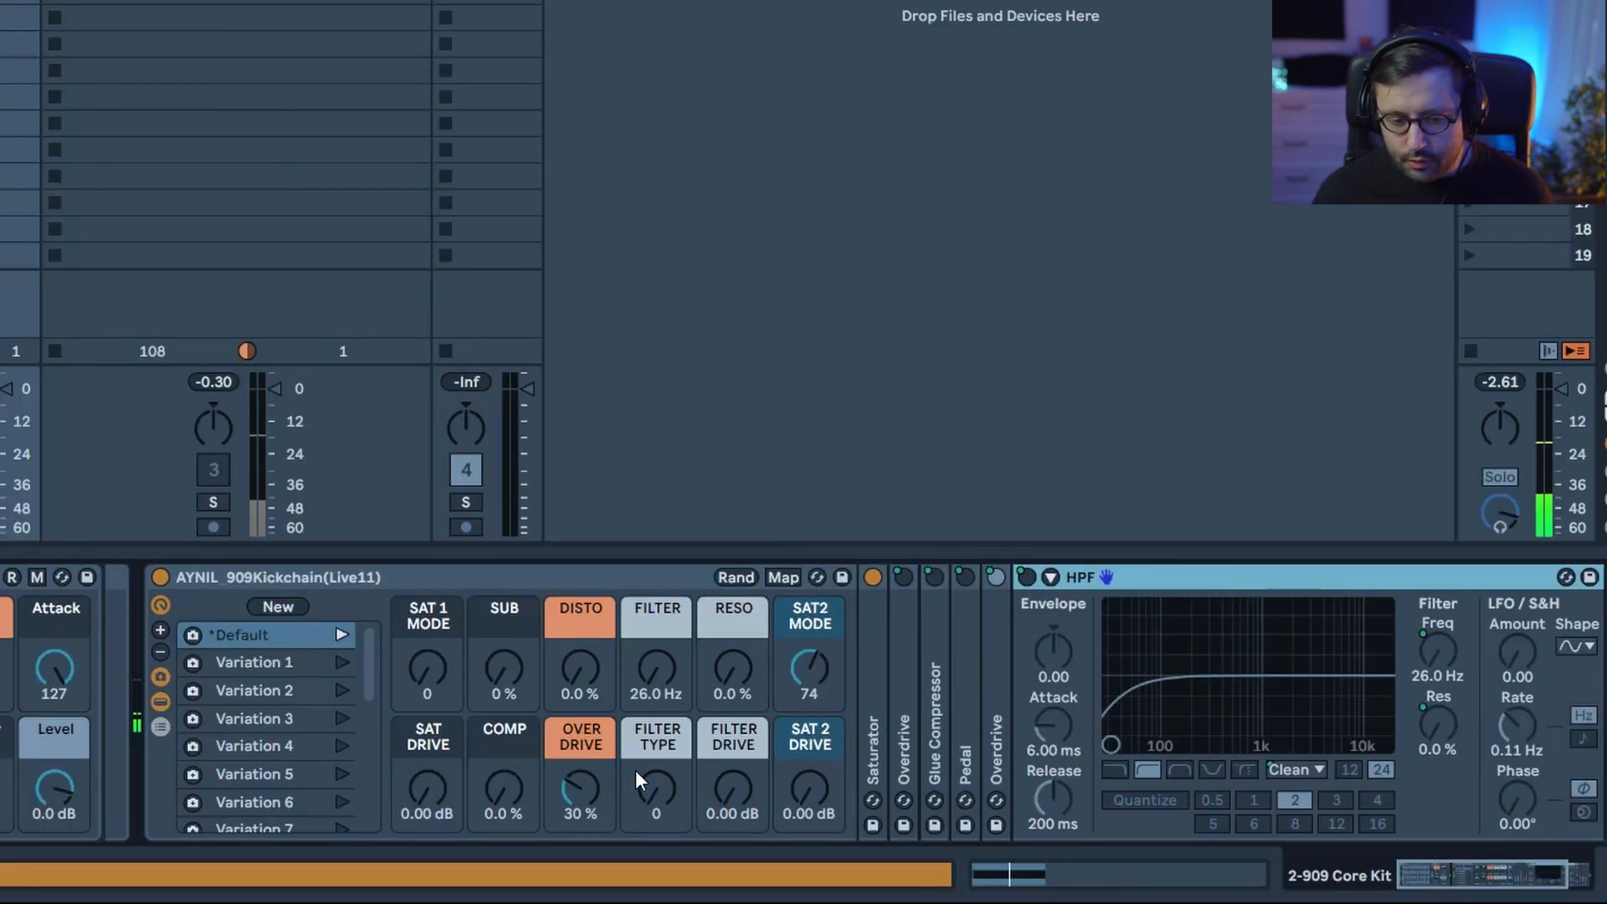
left_click_drag(799, 789, 799, 833)
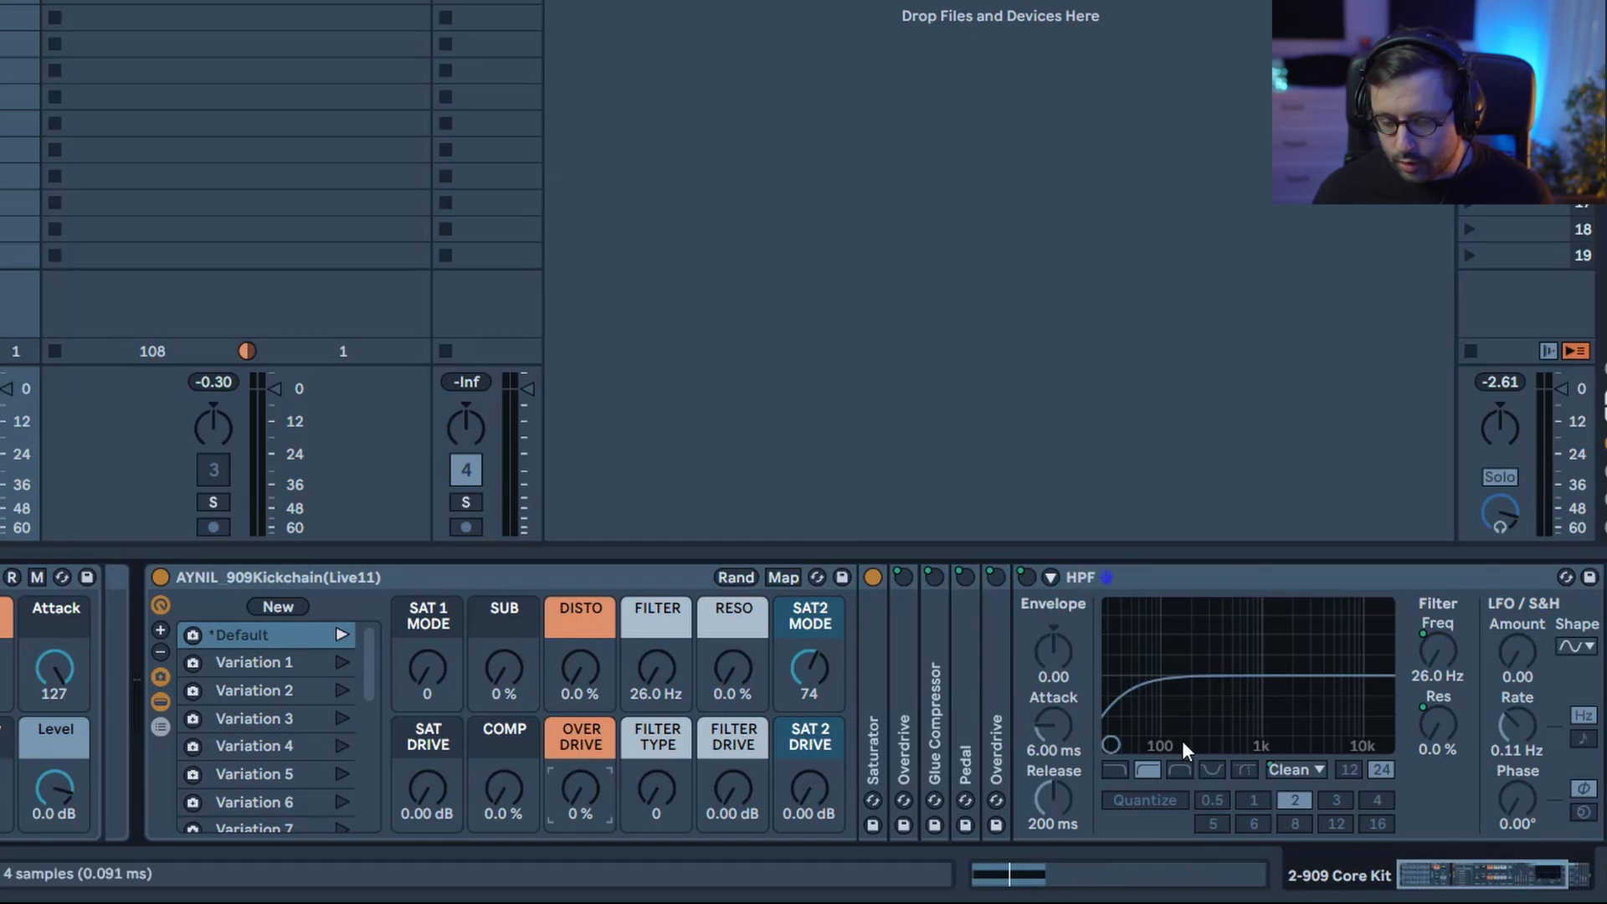
Set the FILTER TYPE macro to 122 to switch the HPF device to the PRD circuit.
left_click_drag(1488, 883, 1532, 883)
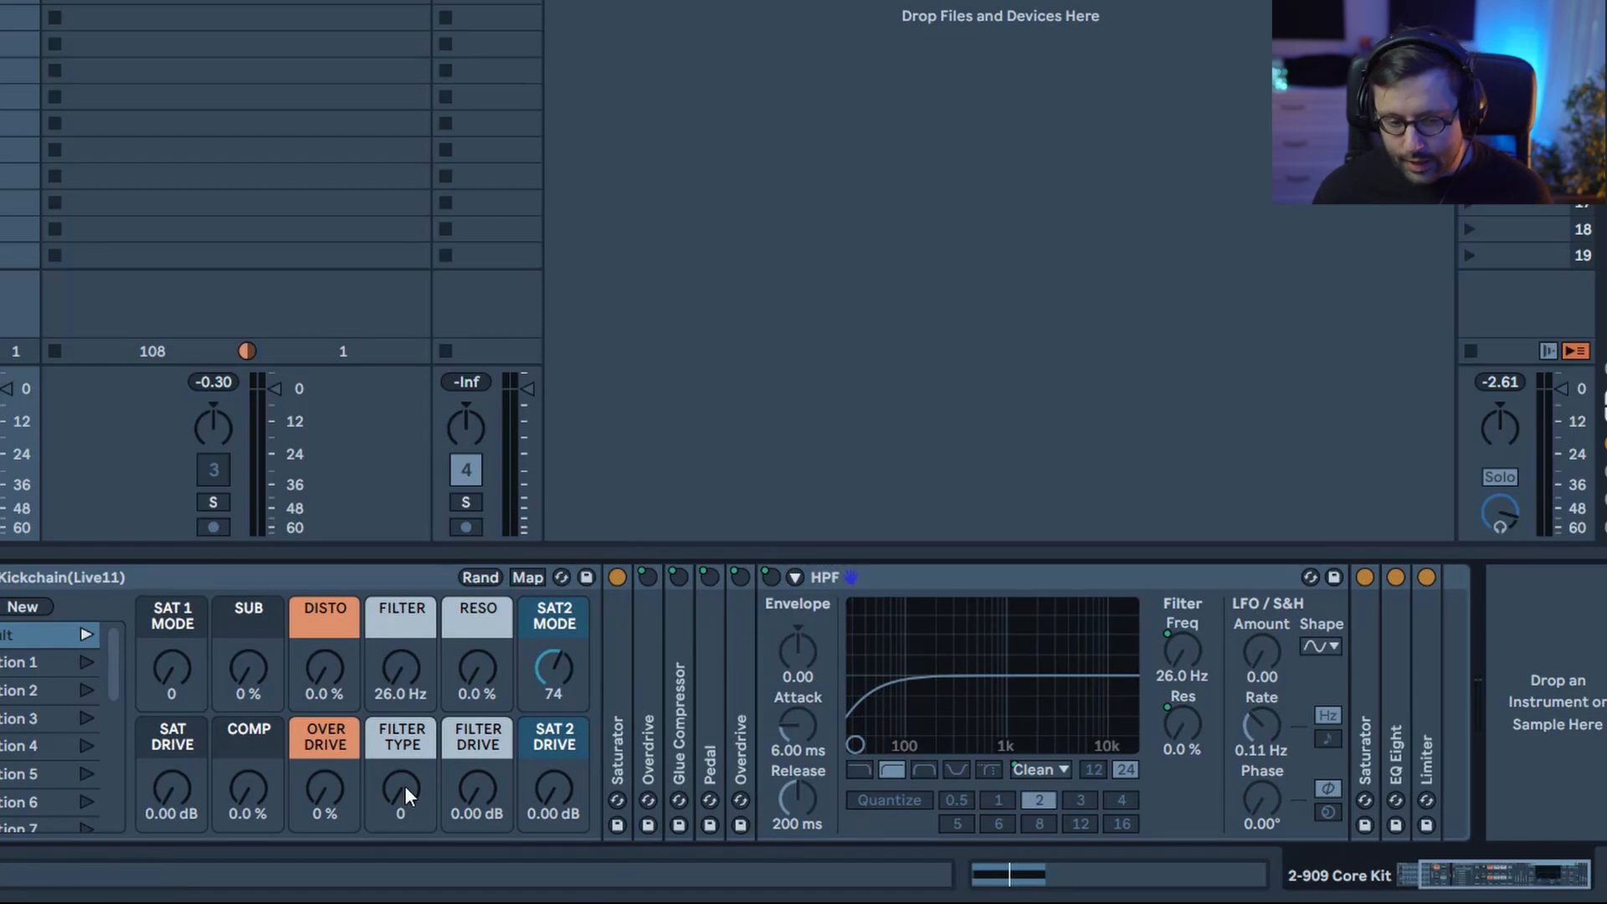
left_click_drag(405, 785, 416, 763)
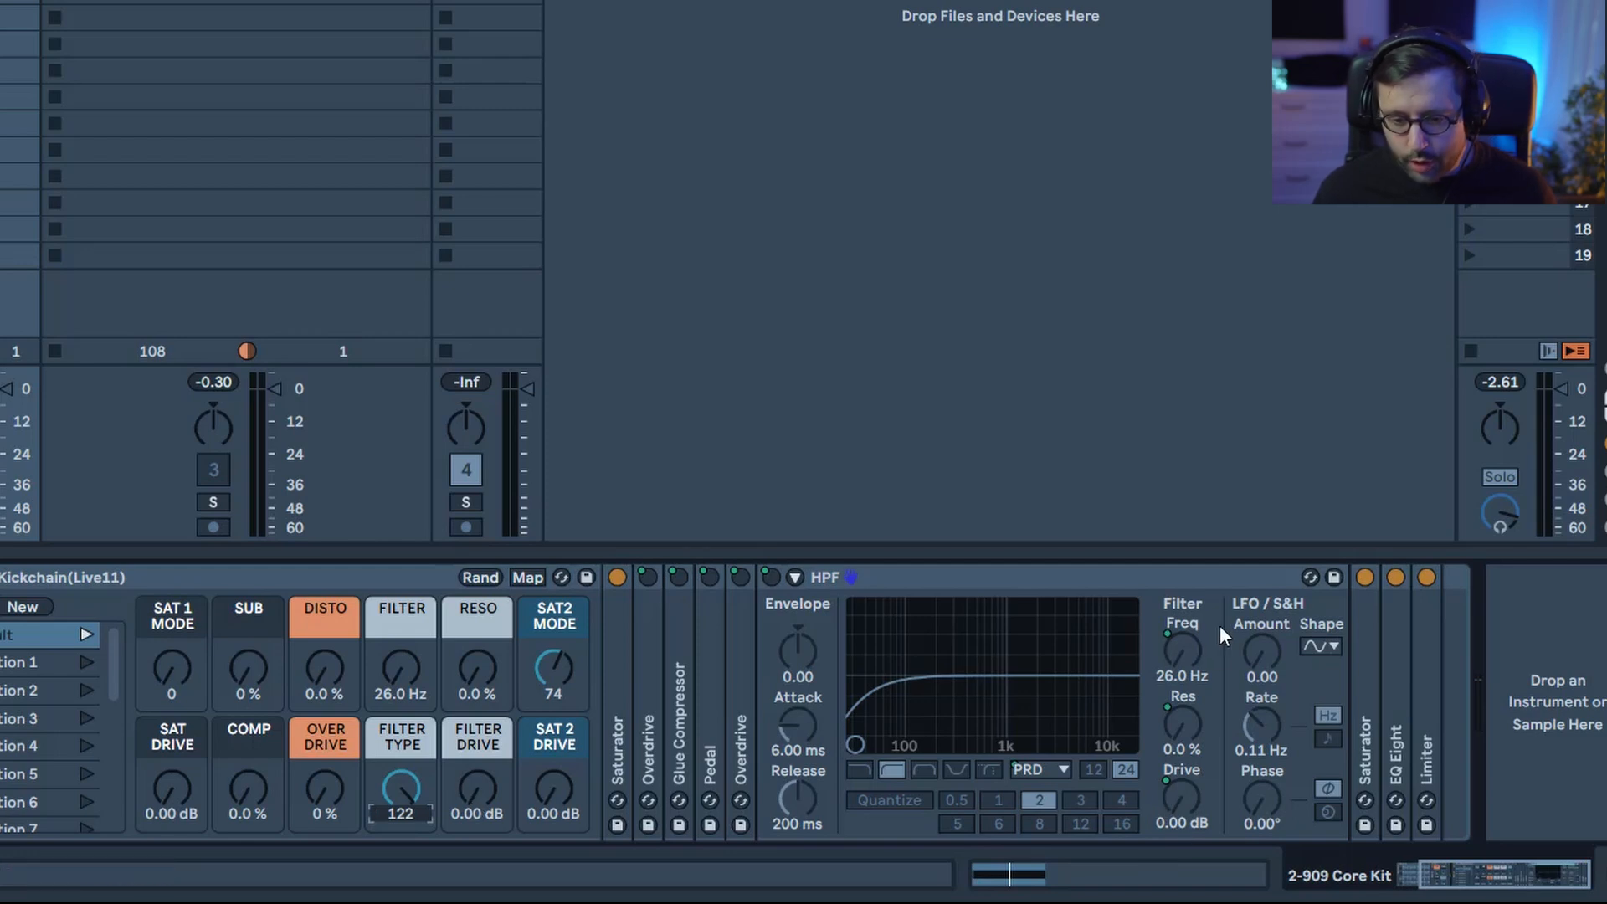
right_click(1194, 645)
key("Escape")
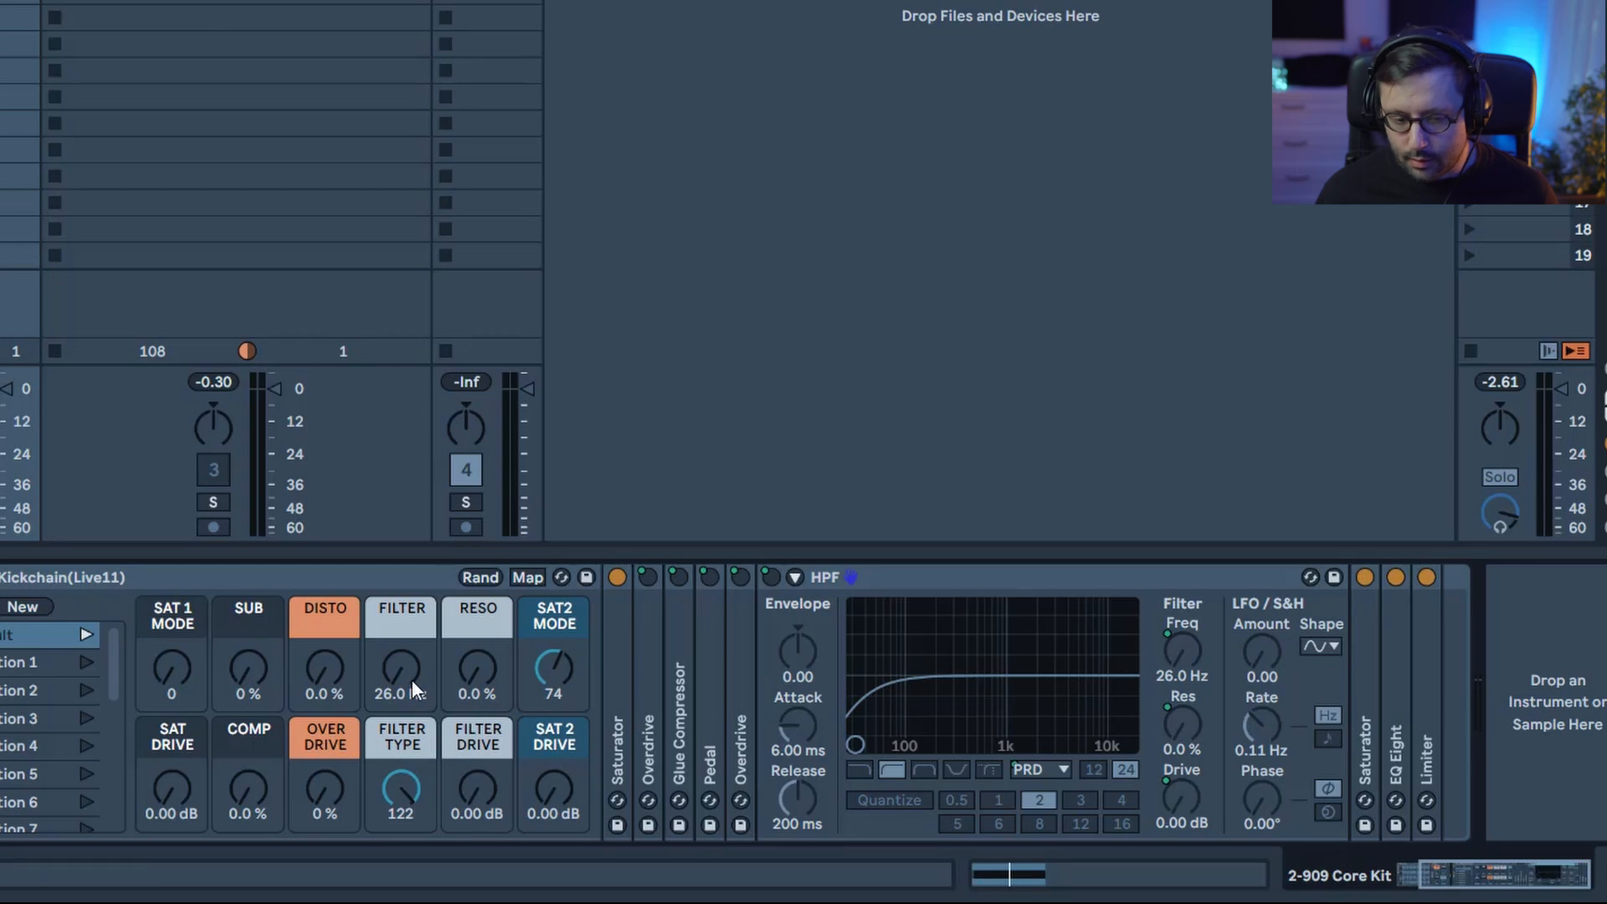
Try the FILTER macro at 32.1, 40.5 and 43.7 Hz with RESO at 41 %.
left_click_drag(410, 677, 411, 653)
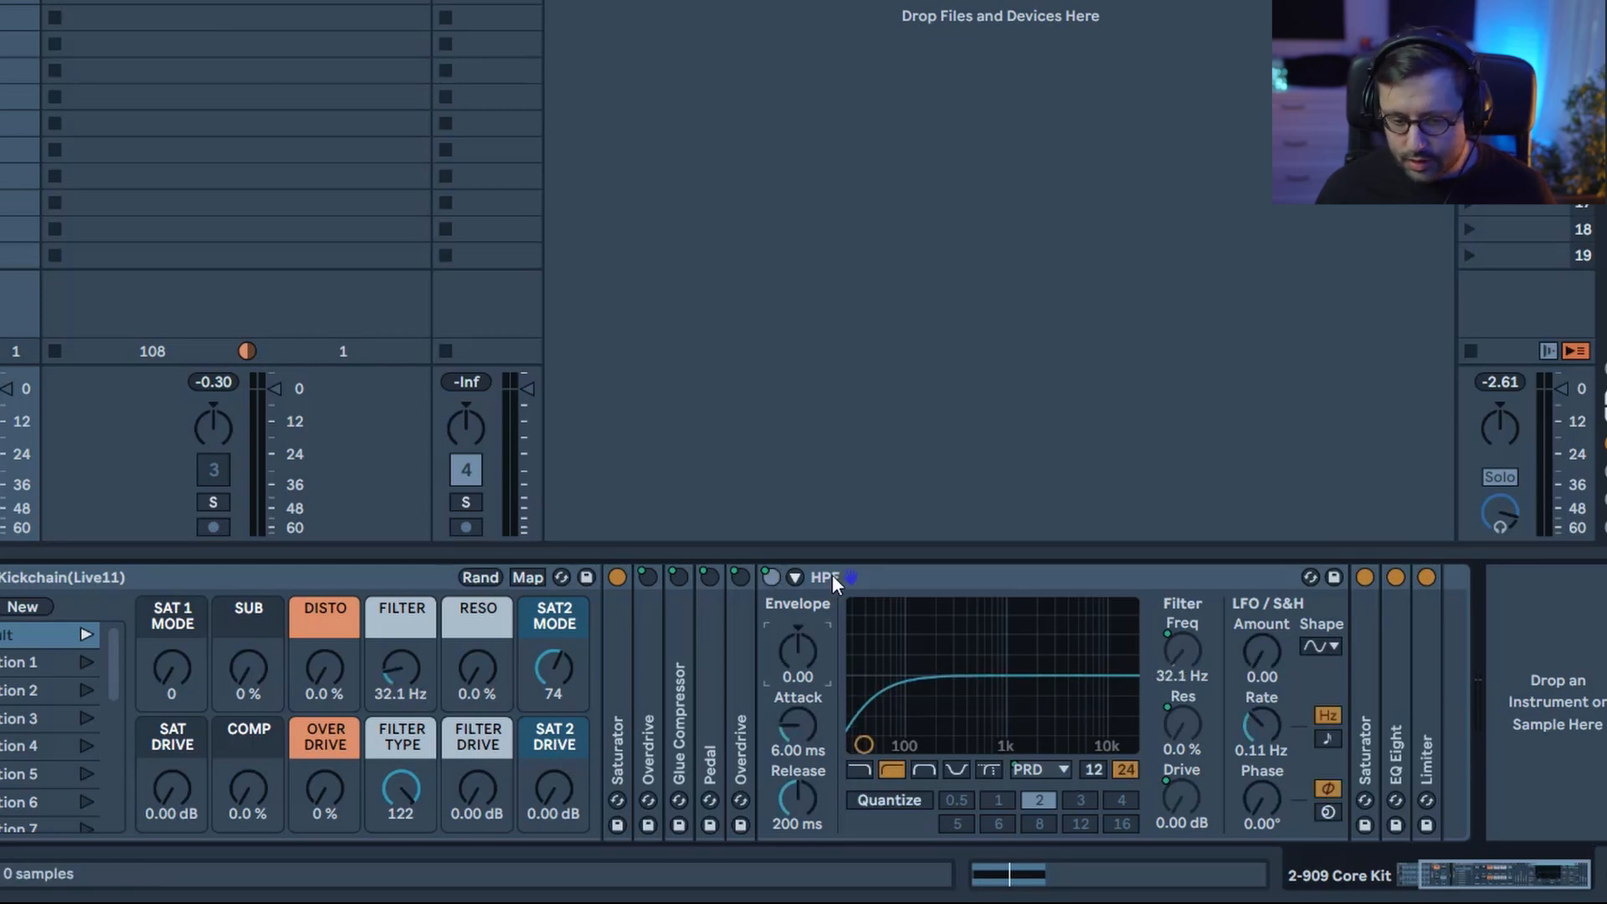
mouse_move(489, 674)
left_mouse_down()
mouse_move(489, 653)
mouse_move(491, 681)
mouse_move(480, 671)
left_mouse_up()
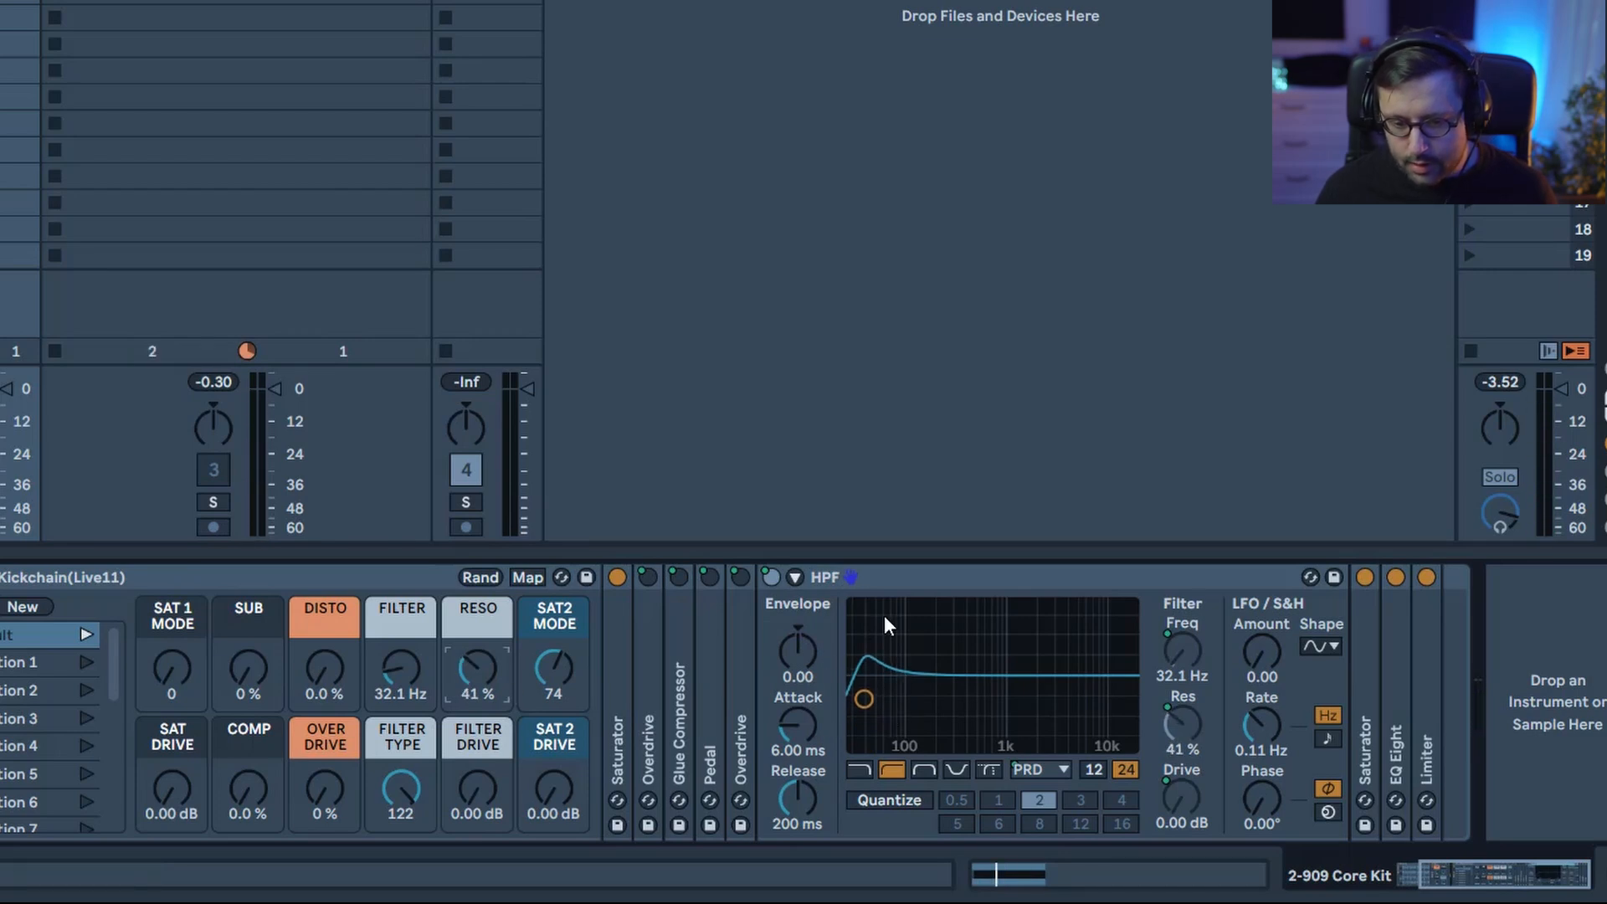
left_click_drag(401, 668, 401, 660)
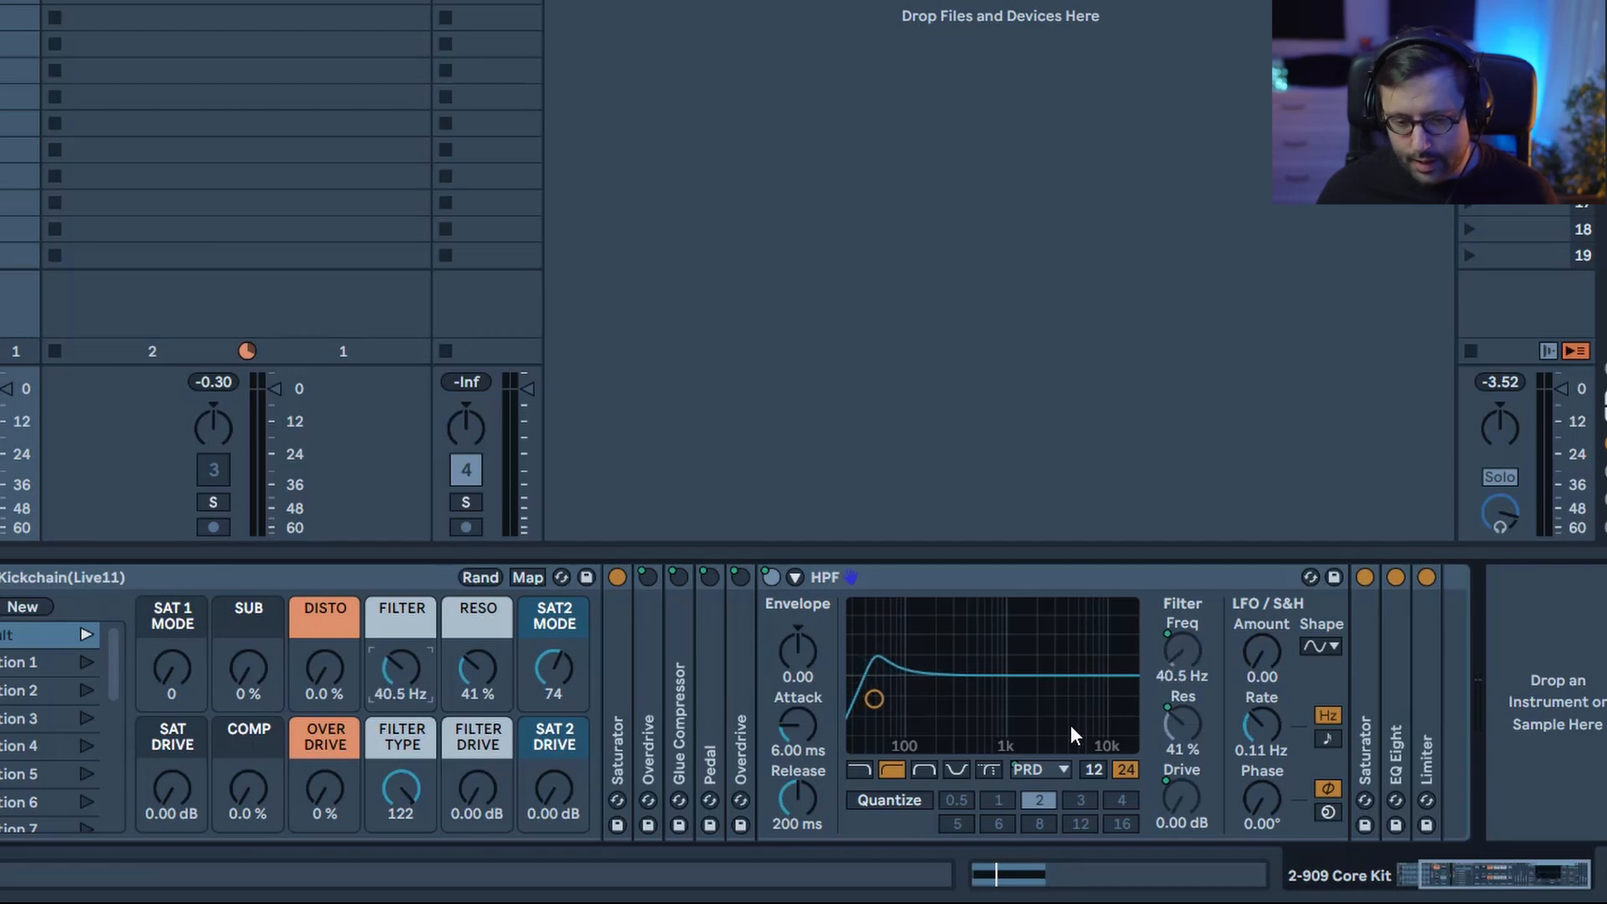
left_click_drag(411, 672, 412, 685)
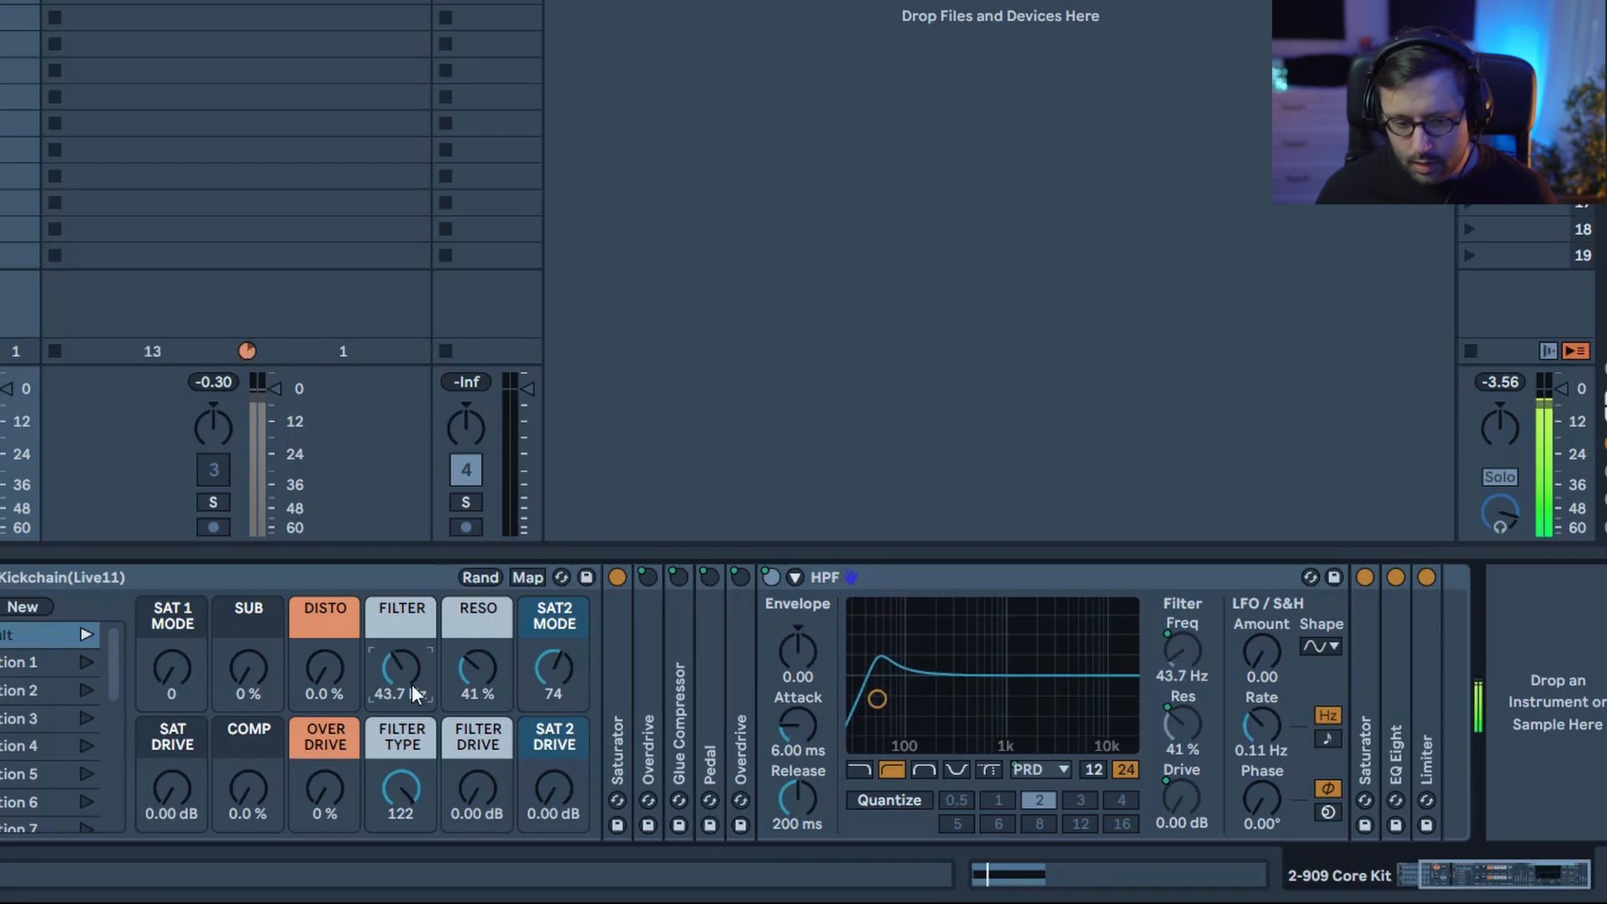
Set FILTER DRIVE to 10.0 dB, reset FILTER to 26.0 Hz and RESO to 0.0 %, and fold the HPF device.
left_click_drag(479, 787, 479, 743)
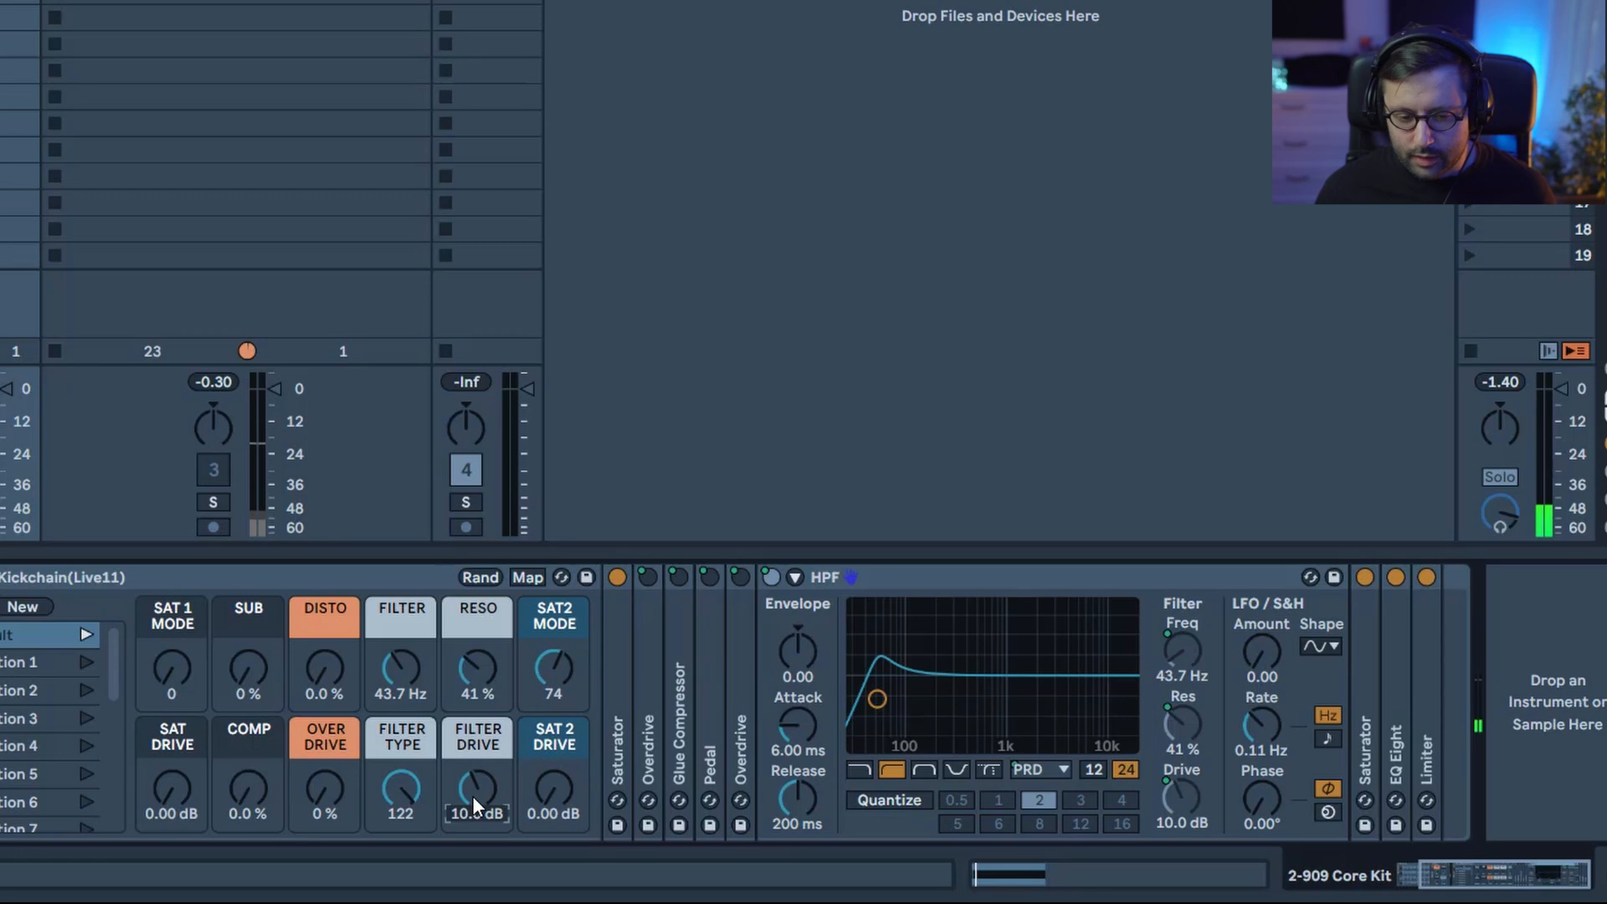
left_click_drag(486, 671, 485, 720)
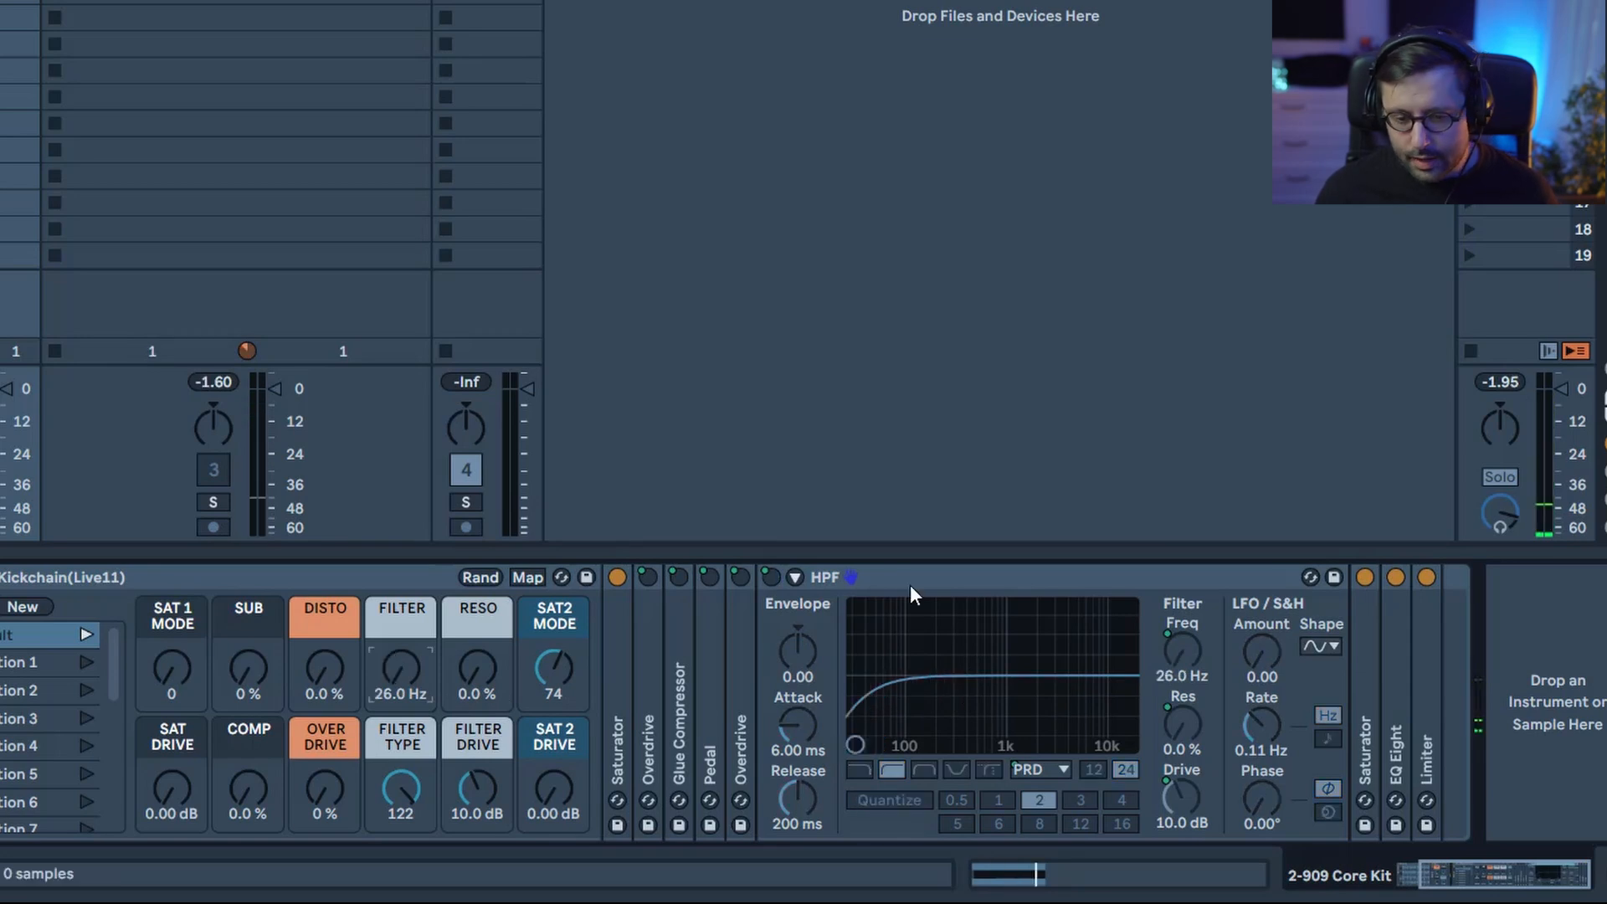
double_click(910, 582)
Examine the settings of the second Saturator, the EQ Eight and the Limiter at the end of the chain.
double_click(807, 678)
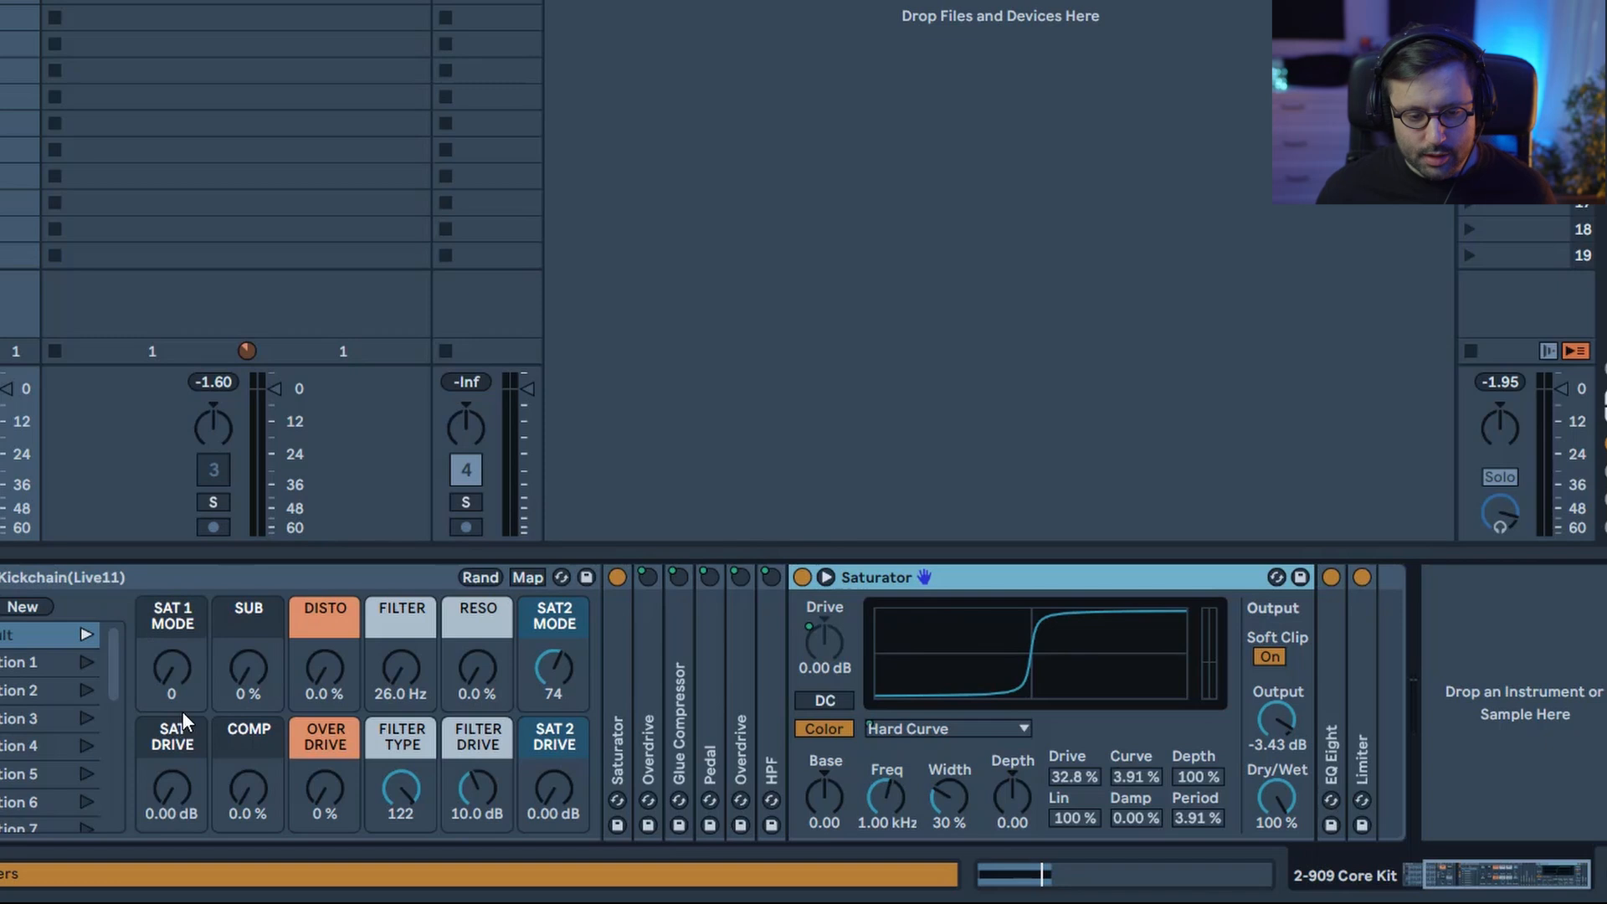
double_click(862, 579)
double_click(830, 711)
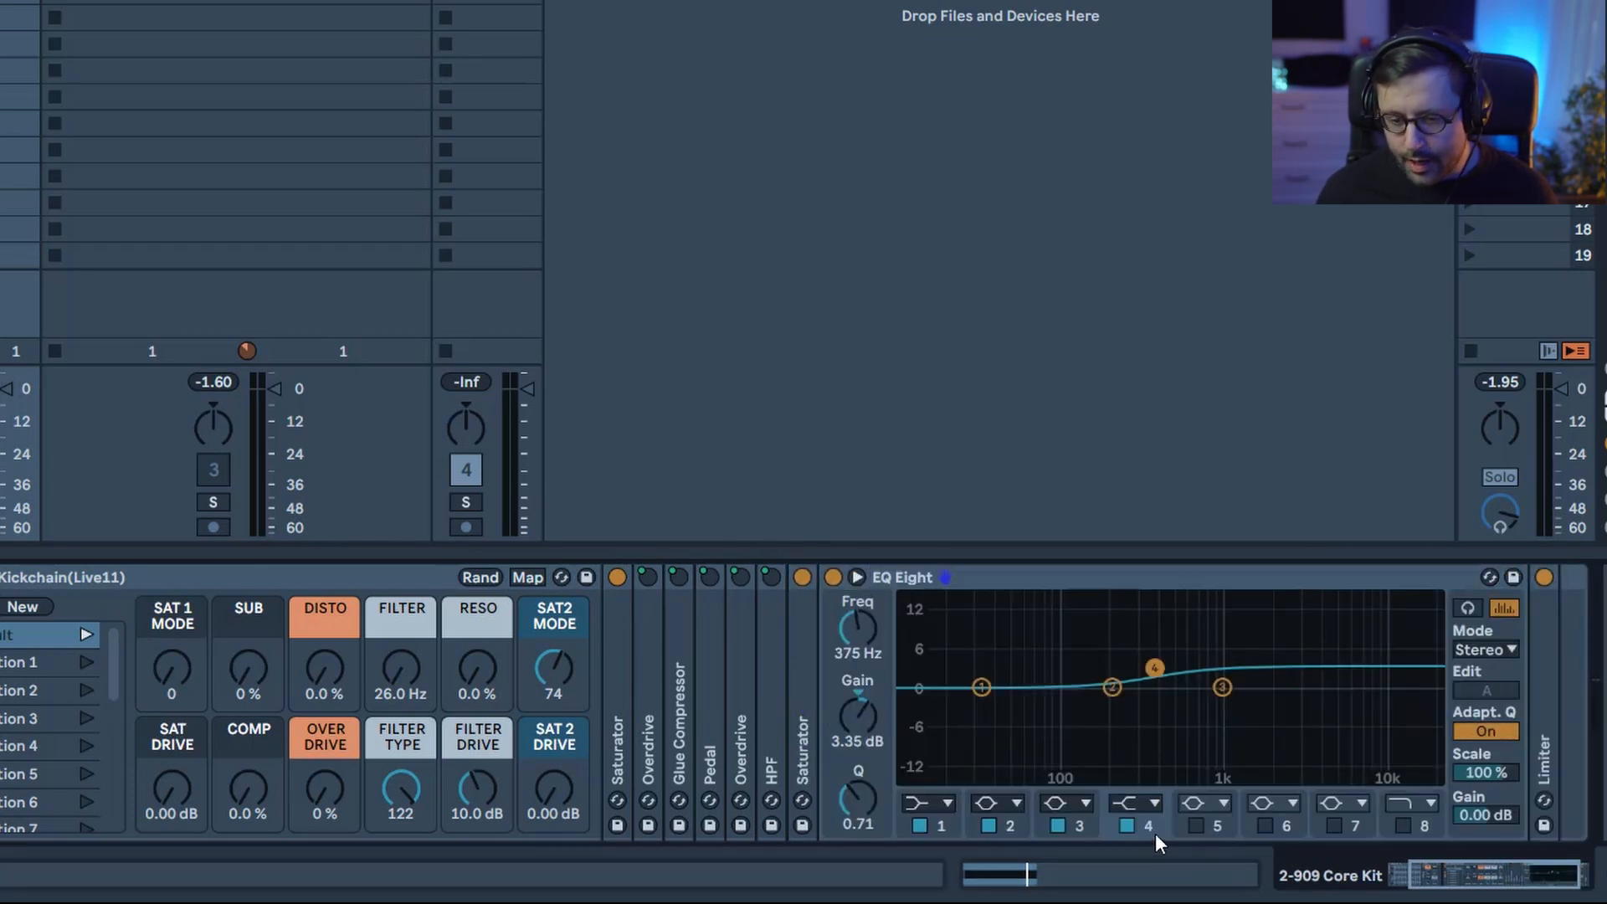
double_click(876, 641)
double_click(766, 707)
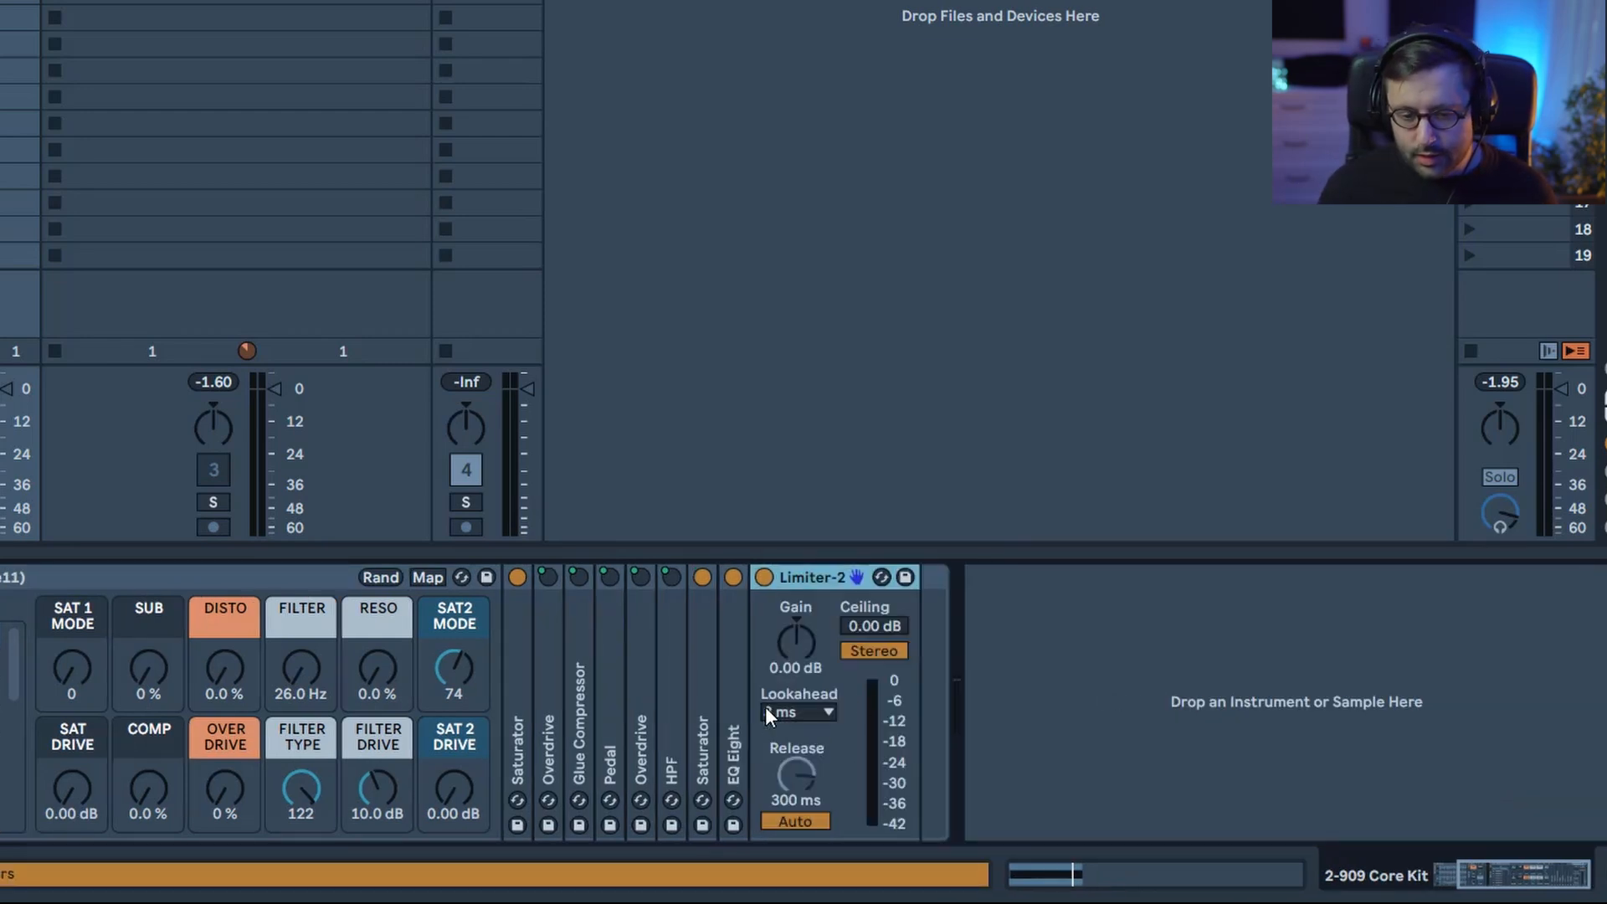